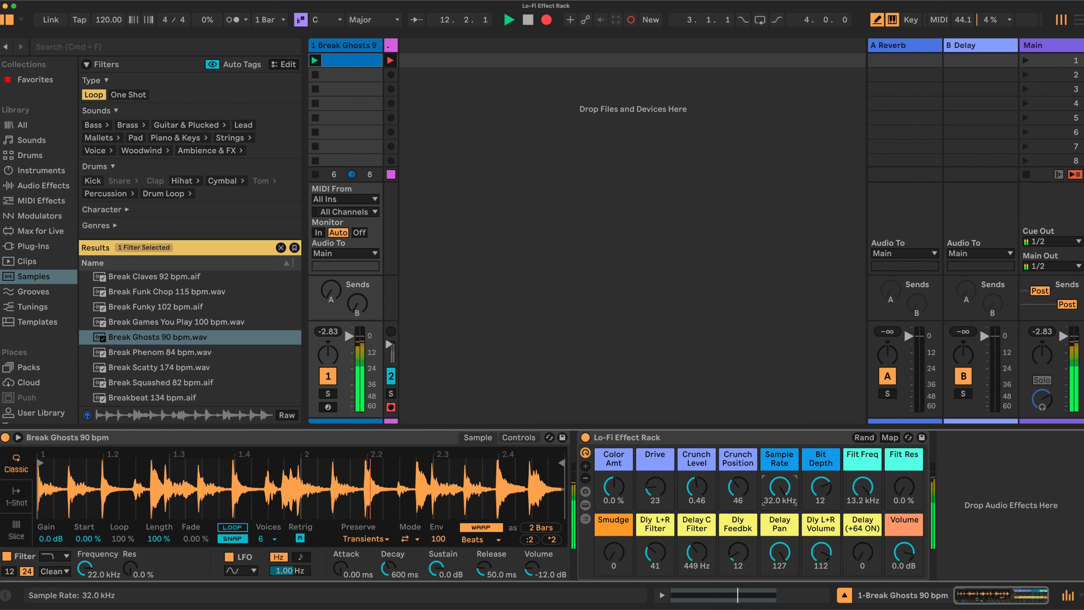
Step: On the drum break's effect rack, set Sample Rate to 7.46 kHz, Bit Depth to 3, Crunch Position to 51, Filt Freq to 4.82 kHz and Filt Res to 54%
left_click_drag(791, 496, 791, 517)
mouse_move(905, 496)
left_mouse_down()
mouse_move(863, 495)
mouse_move(862, 506)
mouse_move(905, 488)
left_mouse_up()
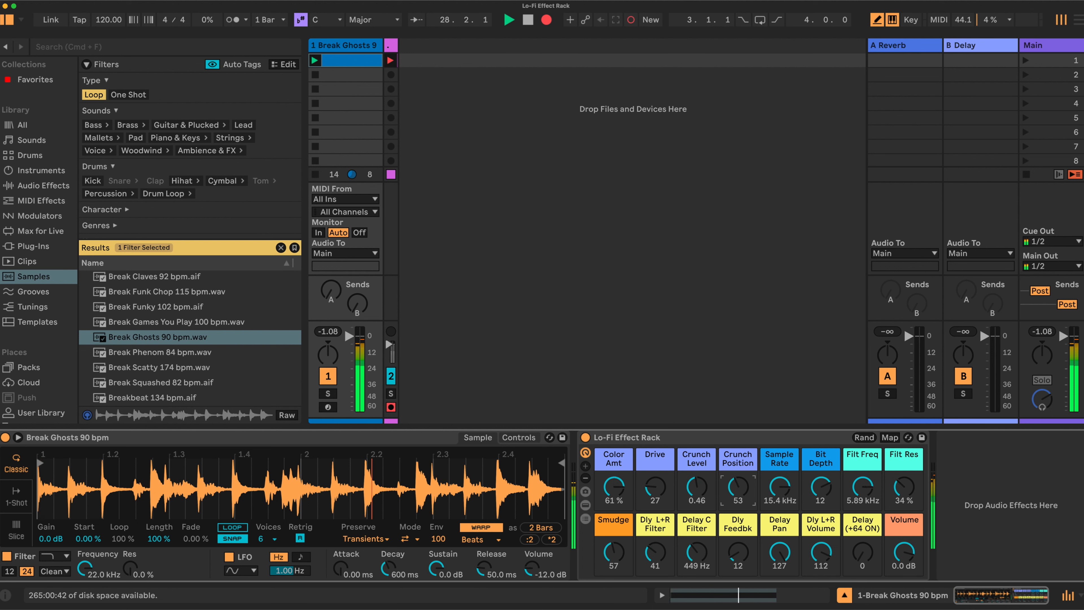
left_click_drag(820, 487, 779, 498)
left_click_drag(863, 490, 863, 488)
left_click_drag(779, 487, 821, 498)
left_click_drag(740, 486, 777, 483)
left_click_drag(862, 490, 912, 482)
left_click_drag(797, 491, 796, 473)
left_click(820, 486)
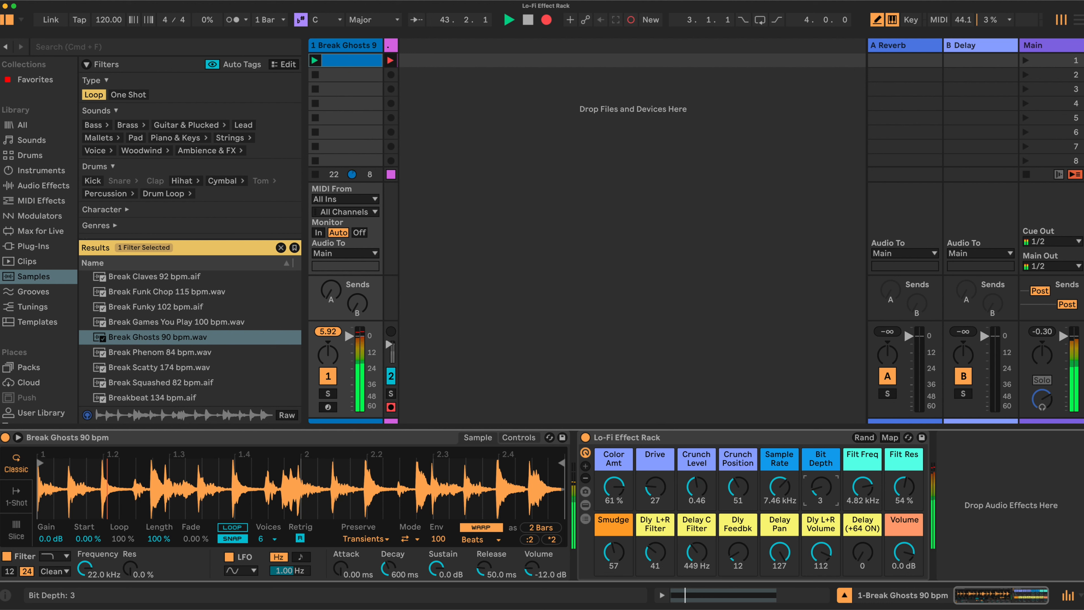
Step: Set the break's Bit Depth to 6, Filt Freq to 2.17 kHz, Filt Res to 54% and Volume to -0.612 dB, and bypass the rack
left_click_drag(829, 496, 779, 478)
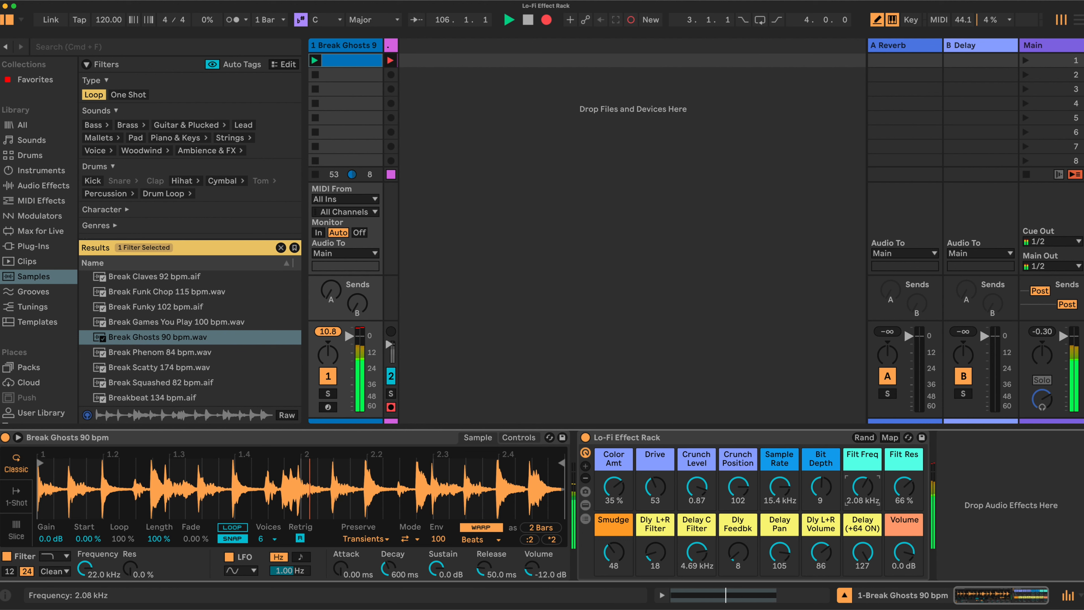
left_click_drag(889, 487, 863, 489)
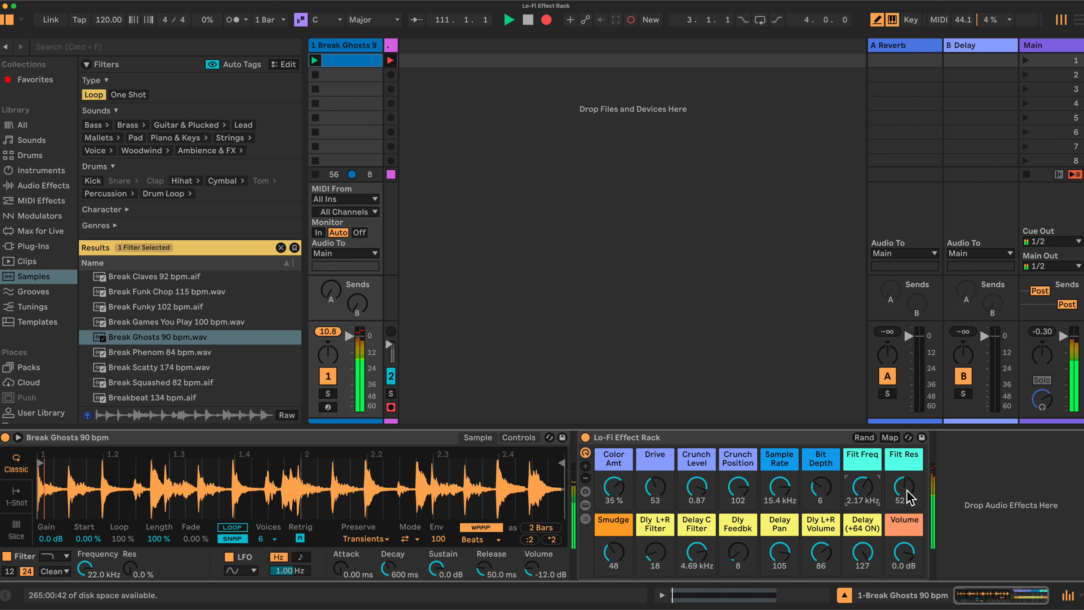
left_click_drag(907, 557, 908, 559)
left_click_drag(905, 488, 906, 487)
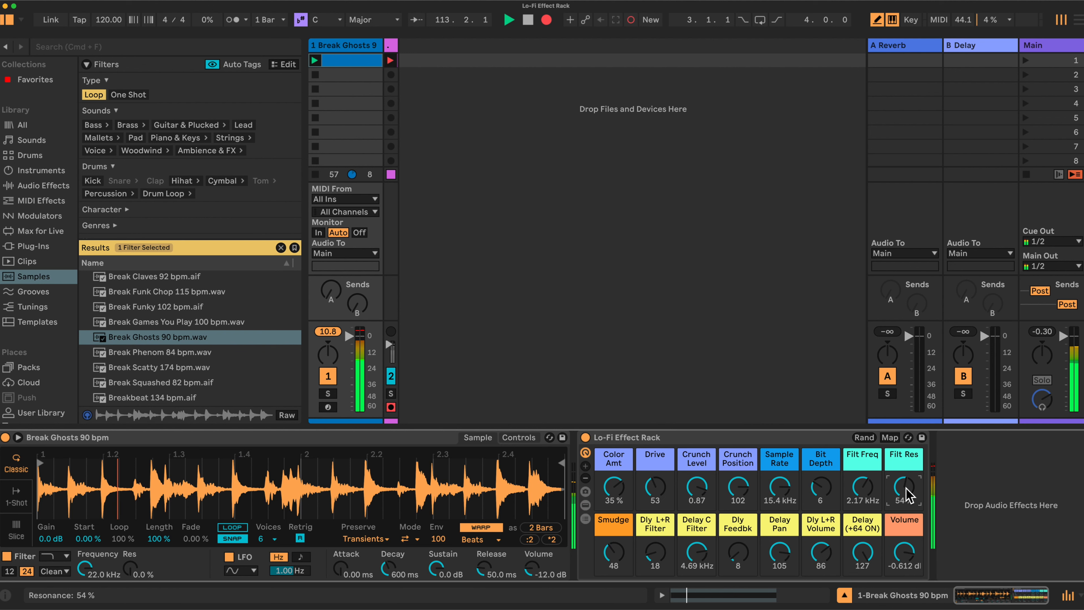
left_click(585, 437)
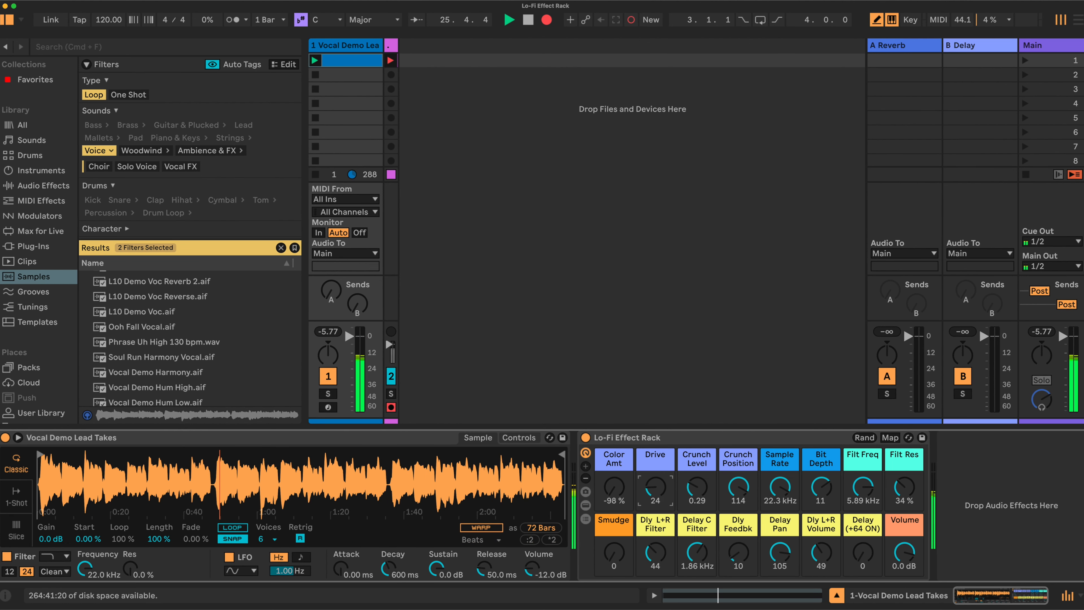
Step: On the vocal's effect rack, set Drive to 7, Crunch Level to 0.41 and the Delay macro to 127
left_click_drag(654, 485, 702, 470)
left_click_drag(863, 561, 862, 557)
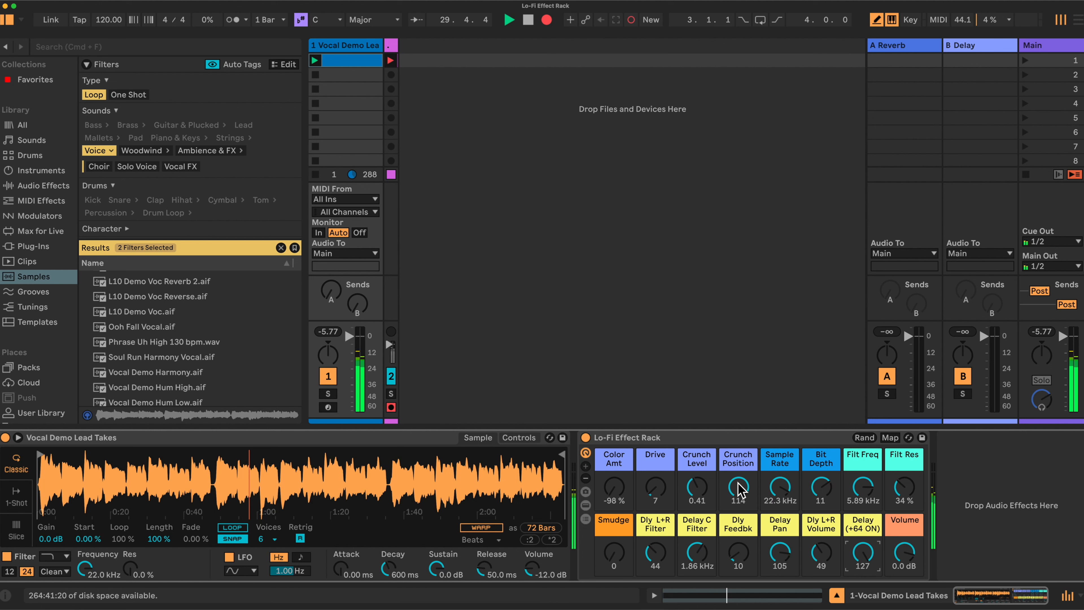
Step: Set the vocal's Sample Rate to 19.8 kHz, Bit Depth to 9, Filt Freq to 7.49 kHz and Filt Res to 41%
left_click_drag(783, 491, 782, 514)
left_click_drag(862, 488, 862, 482)
left_click_drag(781, 490, 781, 477)
left_click_drag(905, 491, 904, 485)
left_click_drag(780, 491, 827, 497)
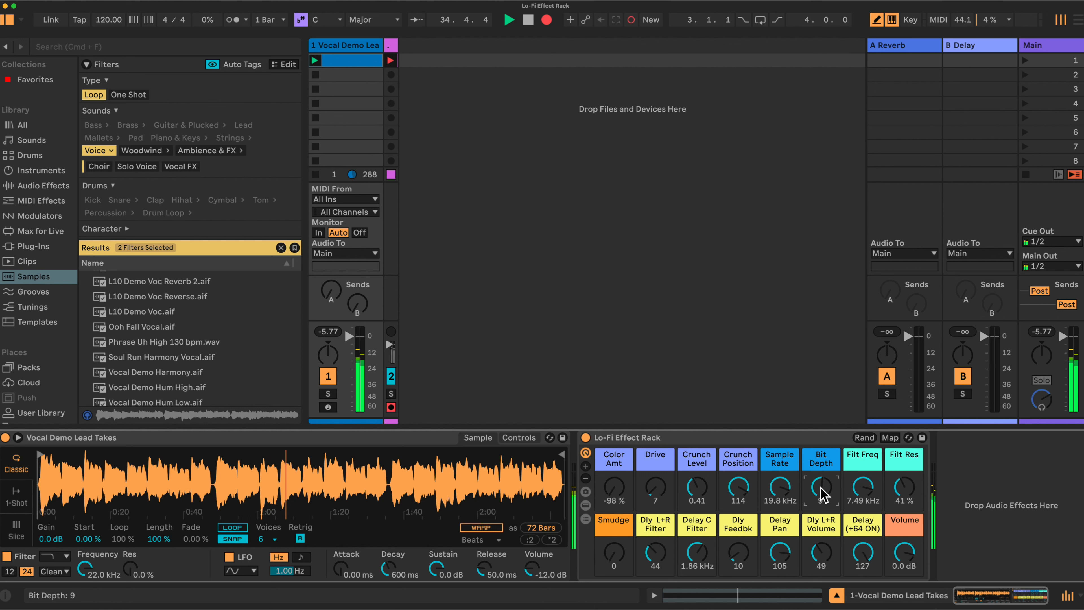
Step: Set the vocal's Crunch Position to 79, Crunch Level to 0.24, Drive to 16 and Color Amt to -73%
mouse_move(738, 489)
left_mouse_down()
mouse_move(743, 500)
mouse_move(702, 476)
mouse_move(702, 489)
left_mouse_up()
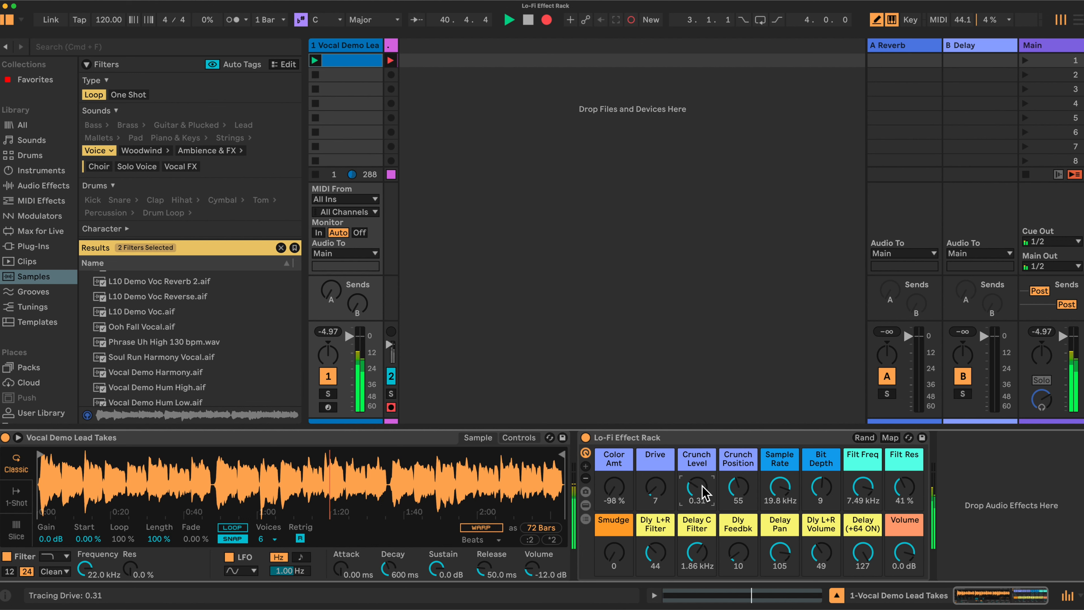
left_click_drag(738, 486, 614, 479)
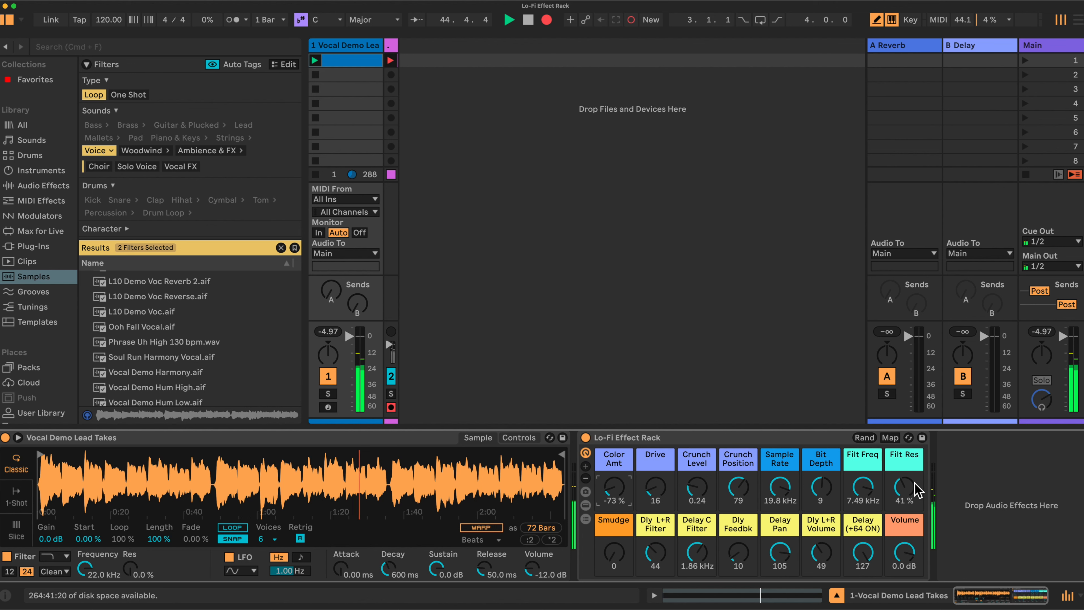
Step: Set the vocal's Filt Freq to 3.65 kHz and Filt Res to 59%, rebalance Sample Rate, Bit Depth and Crunch, and bypass the rack
left_click_drag(863, 487, 784, 496)
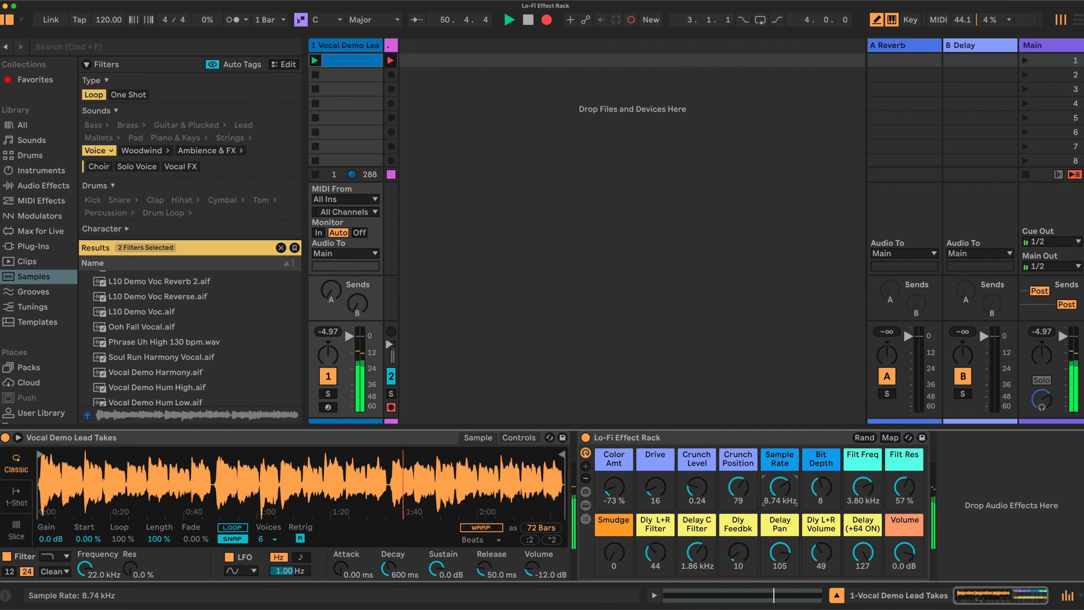
left_click_drag(862, 487, 854, 495)
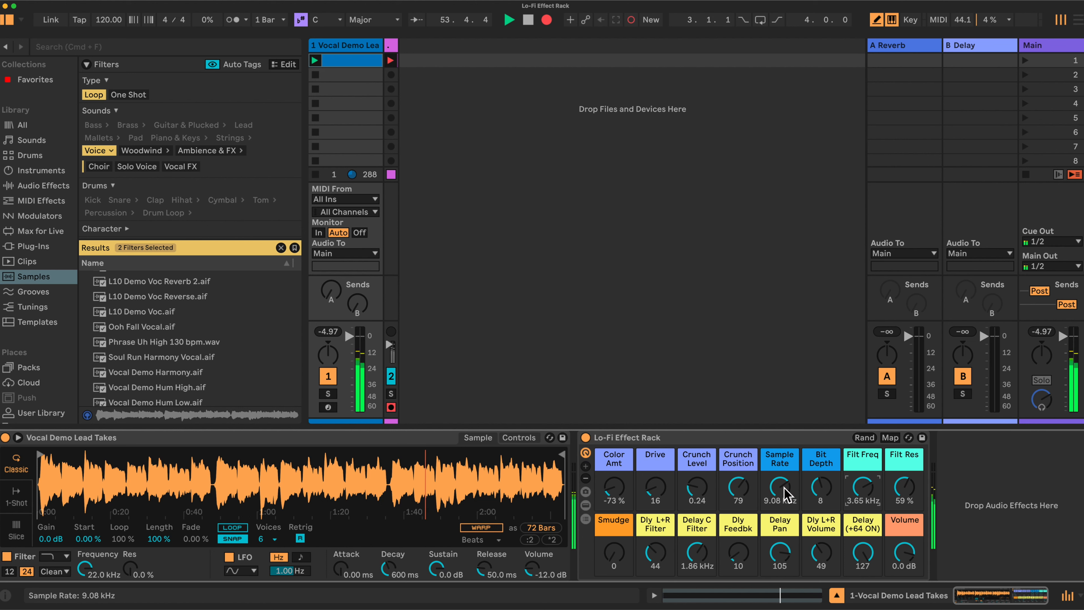
left_click_drag(780, 488, 702, 485)
left_click_drag(821, 487, 862, 469)
left_click(585, 437)
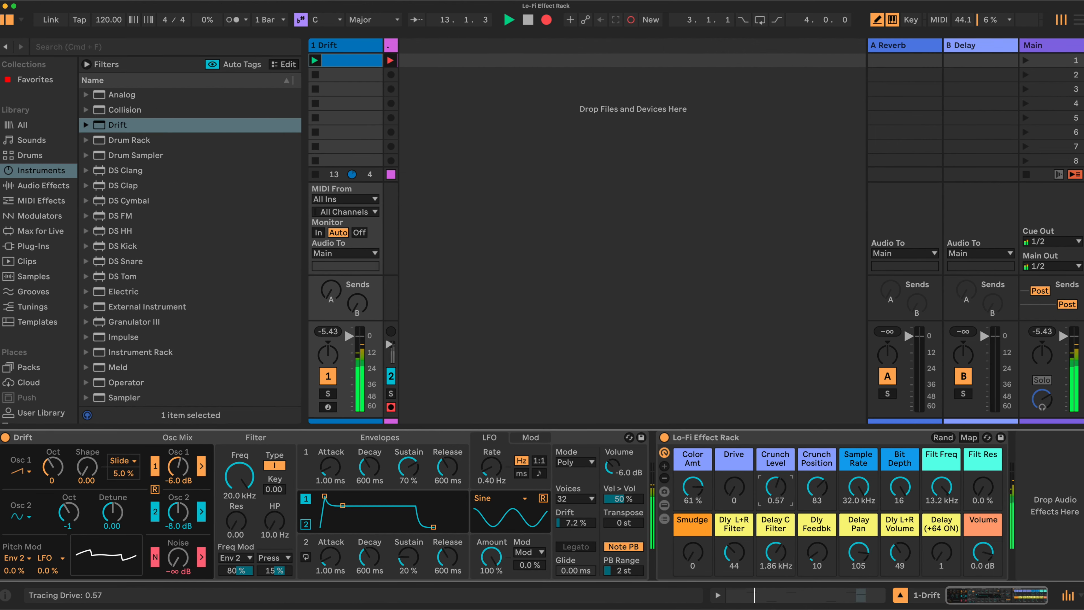
Step: On the Drift synth's rack, set Crunch Level to 0.47, Drive to 17, Bit Depth to 7, Filt Freq to 7.79 kHz and Sample Rate to 954 Hz
mouse_move(782, 499)
left_mouse_down()
mouse_move(737, 476)
mouse_move(780, 512)
left_mouse_up()
left_click_drag(941, 486, 908, 485)
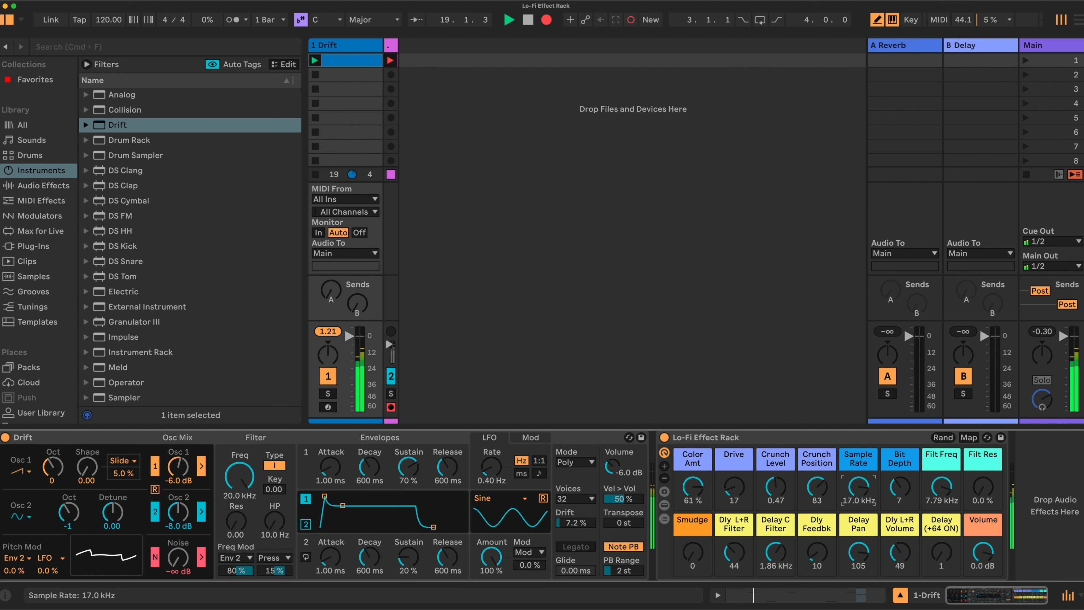
left_click_drag(864, 483, 864, 489)
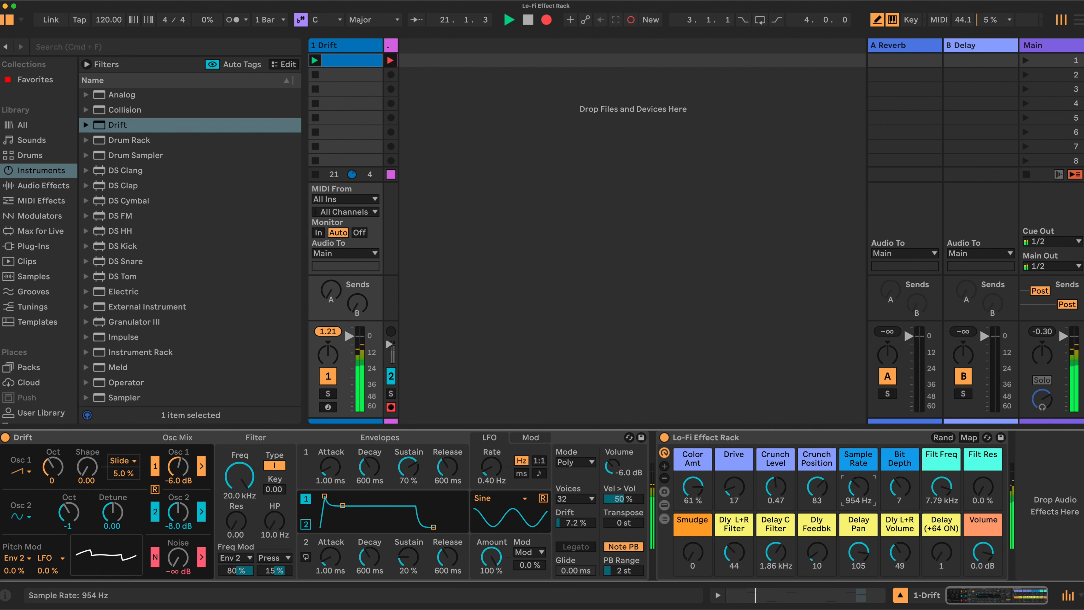
Step: Set the synth's Filt Res to 22%, Sample Rate to 1.10 kHz, Bit Depth to 4, Crunch Position to 56, Drive to 21 and Color Amt to 70%
left_click_drag(982, 486, 982, 479)
left_click_drag(858, 486, 858, 491)
left_click_drag(816, 487, 738, 477)
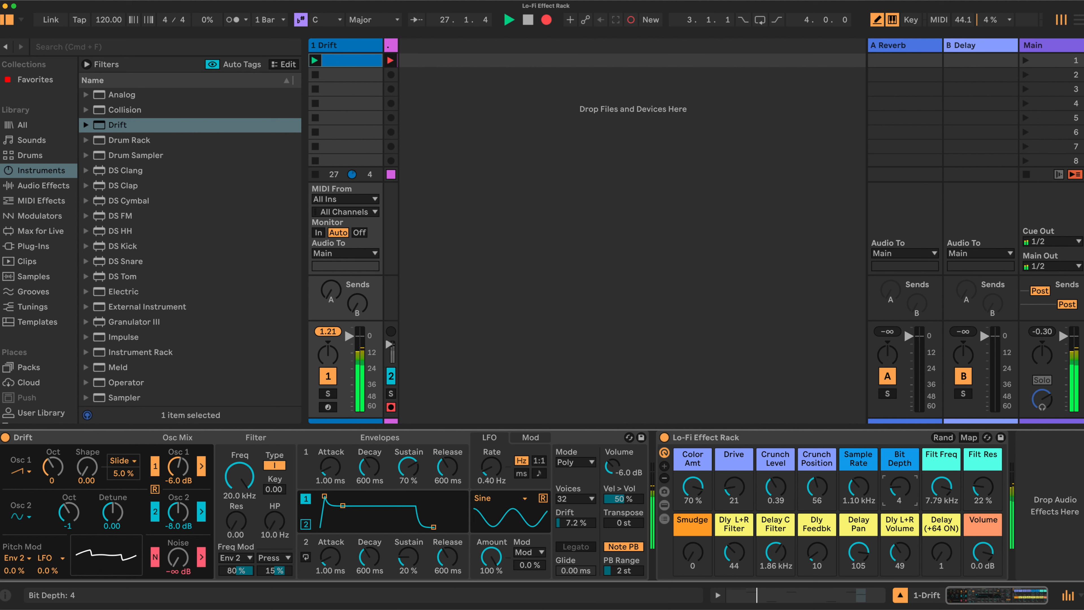
Step: Set the synth's Crunch Position to 85, Crunch Level to 0.44, Color Amt to 53% and Sample Rate to 7.16 kHz
left_click(858, 487)
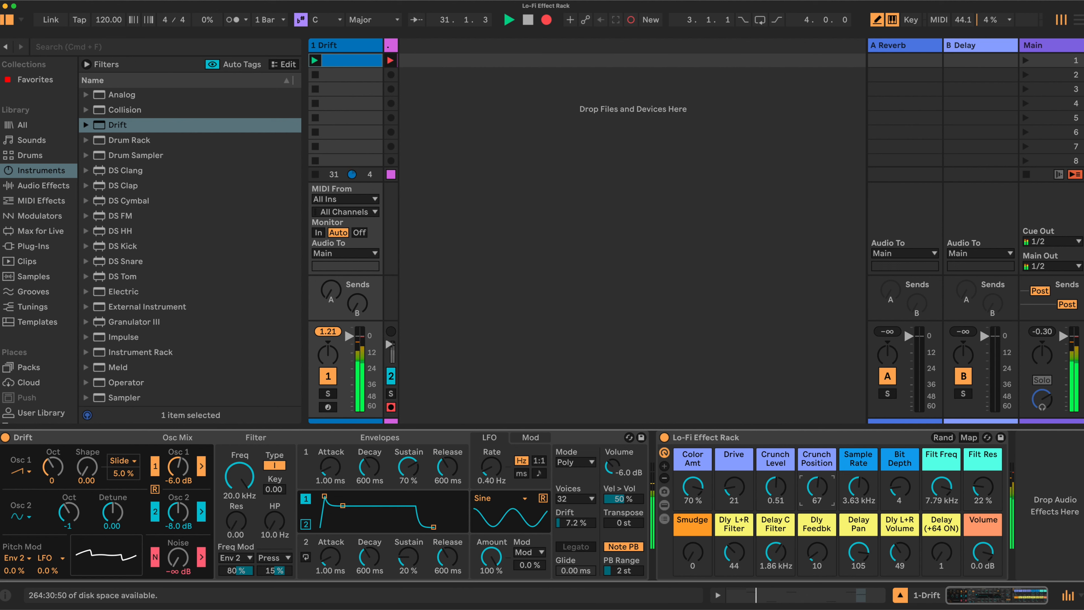
left_click_drag(816, 486, 817, 486)
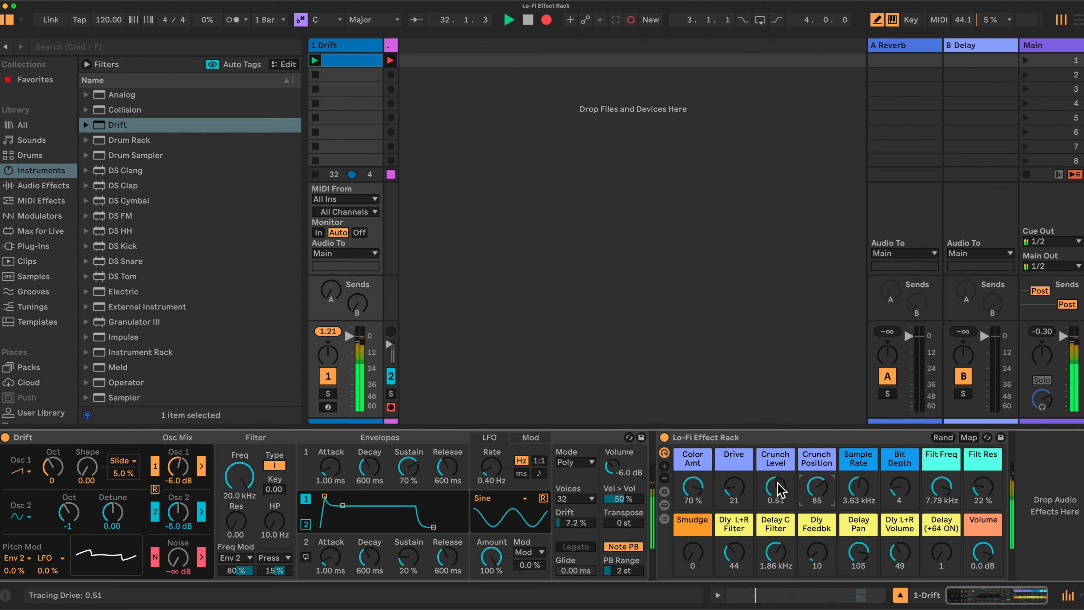
left_click_drag(692, 487, 692, 505)
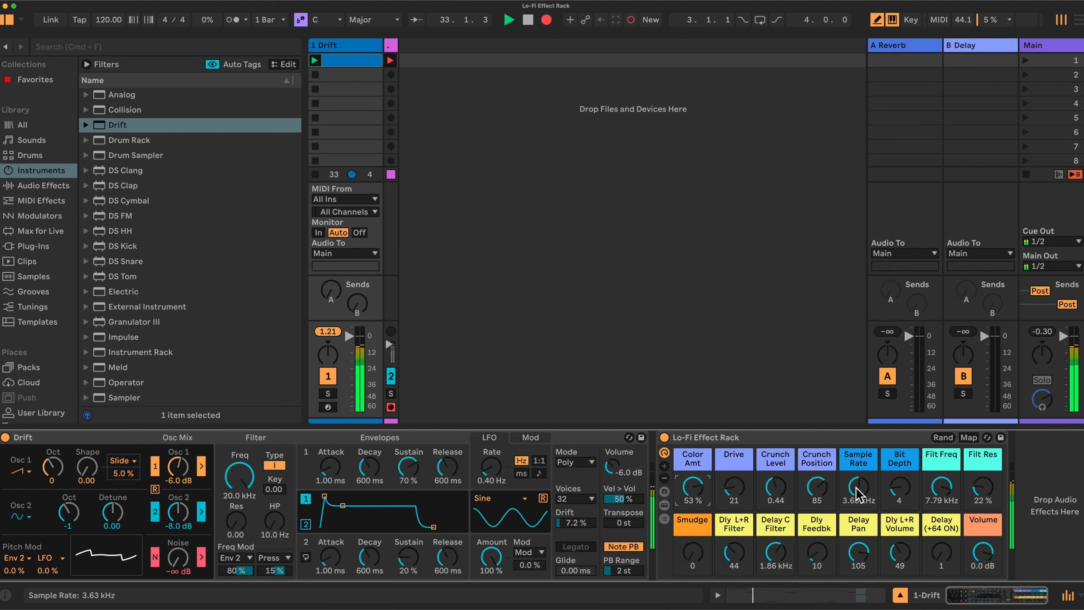
left_click_drag(858, 487, 858, 484)
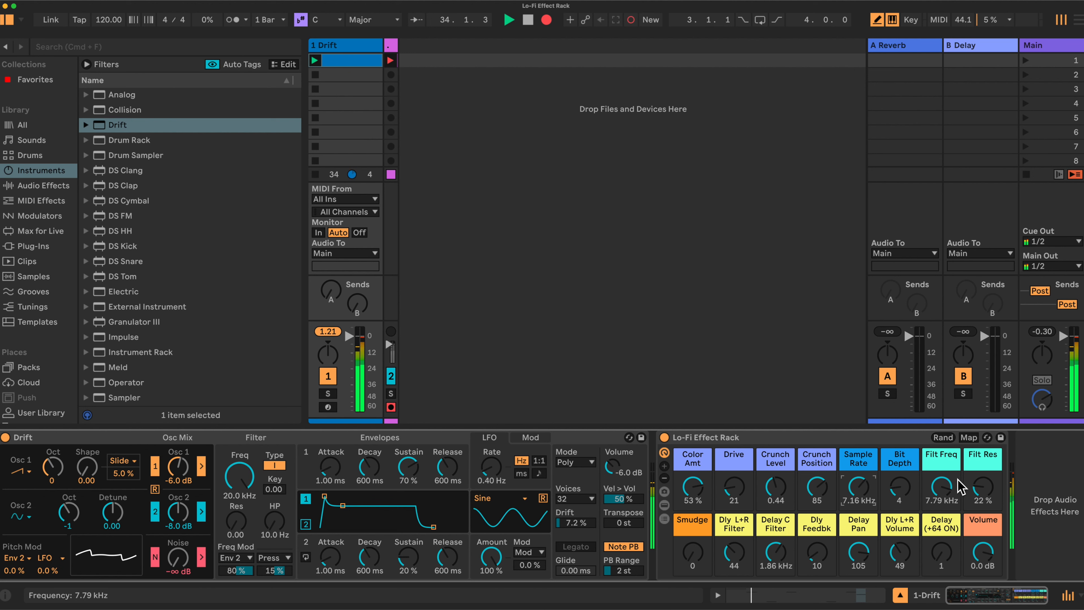
Step: Turn the synth's Delay macro to 127 and set Filt Freq to 2.87 kHz, Filt Res to 44% and Crunch Position to 87
left_click_drag(979, 485, 941, 497)
left_click(941, 552)
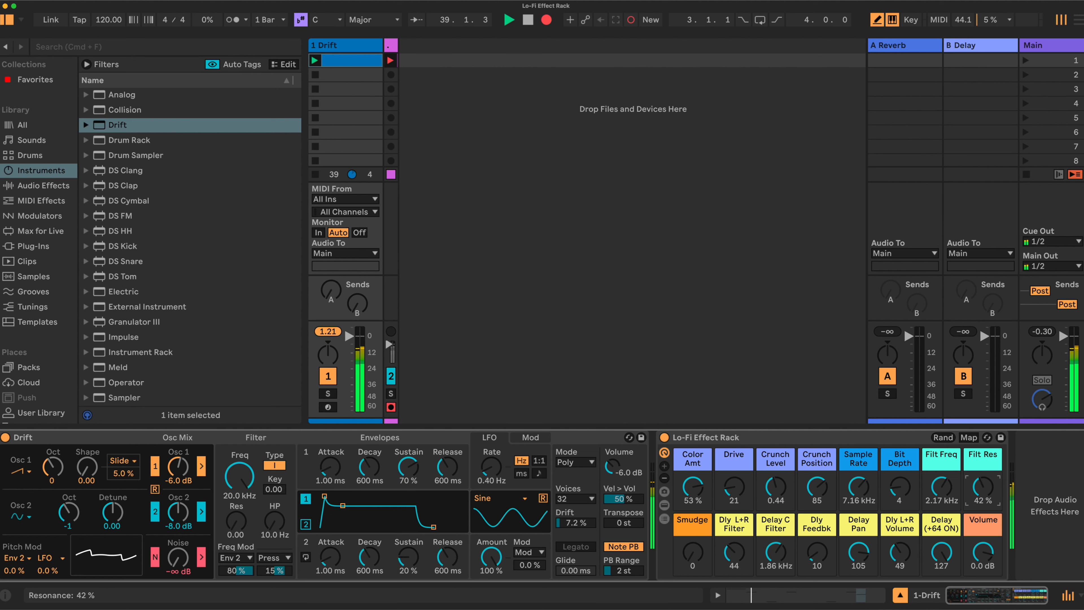
left_click_drag(949, 490, 948, 485)
left_click_drag(829, 504, 830, 503)
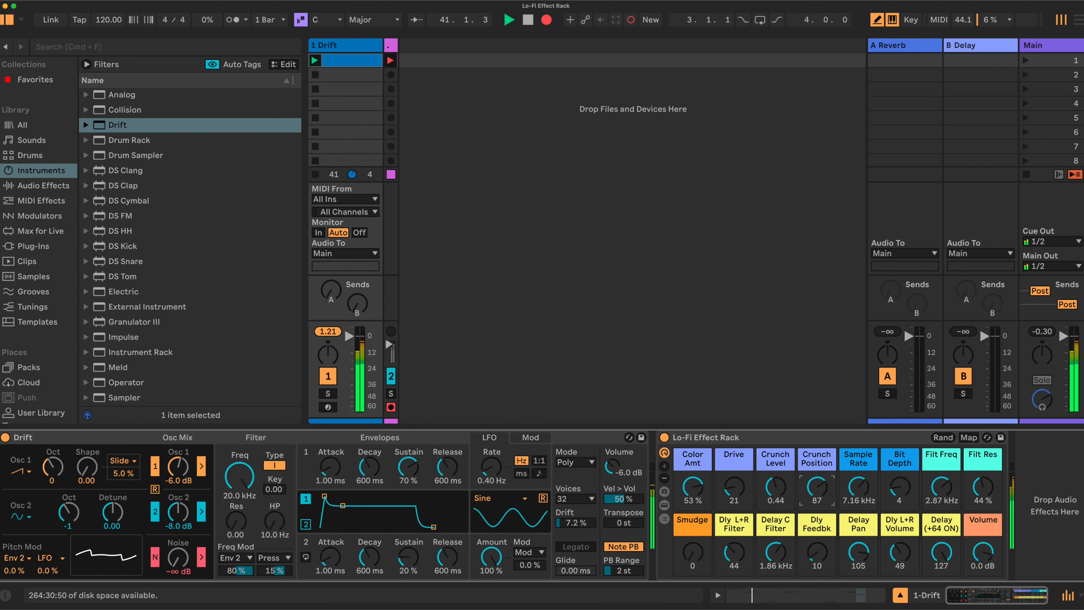
Step: Set the synth's Bit Depth to 5, Sample Rate to 10.5 kHz, Crunch Level to 0.49, Drive to 30, Filt Freq to 3.80 kHz and Filt Res to 48%
left_click(941, 486)
left_click_drag(894, 489, 823, 489)
left_click(776, 487)
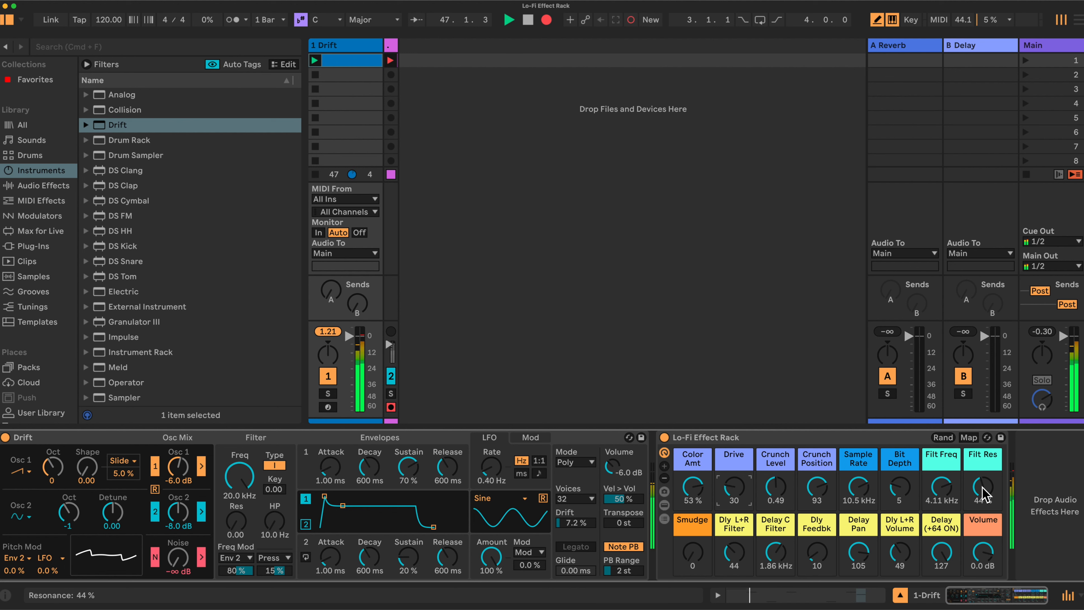
left_click_drag(941, 486, 941, 494)
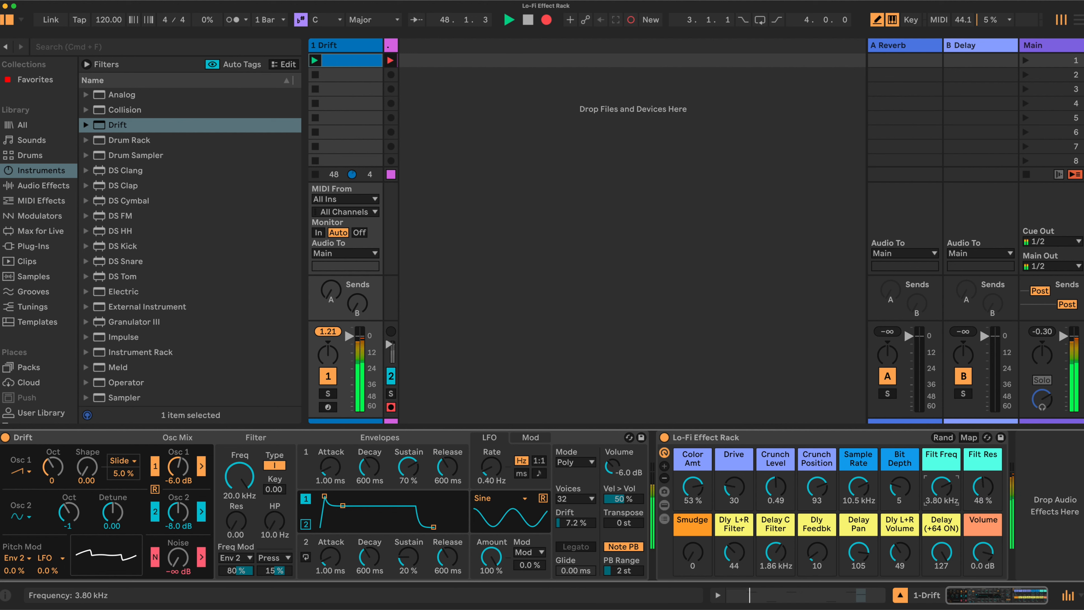
Step: Set the synth's Crunch Position to 117, Crunch Level to 0.62, Bit Depth to 6 and Drive to 36, and bypass the rack
left_click_drag(816, 486, 775, 482)
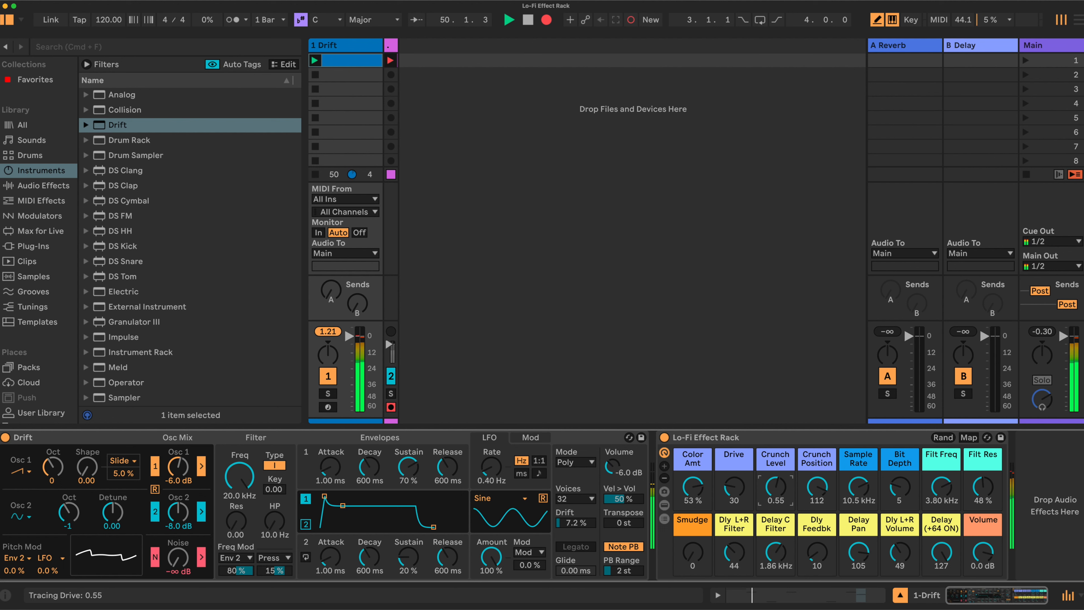
left_click(899, 486)
left_click_drag(776, 487, 737, 486)
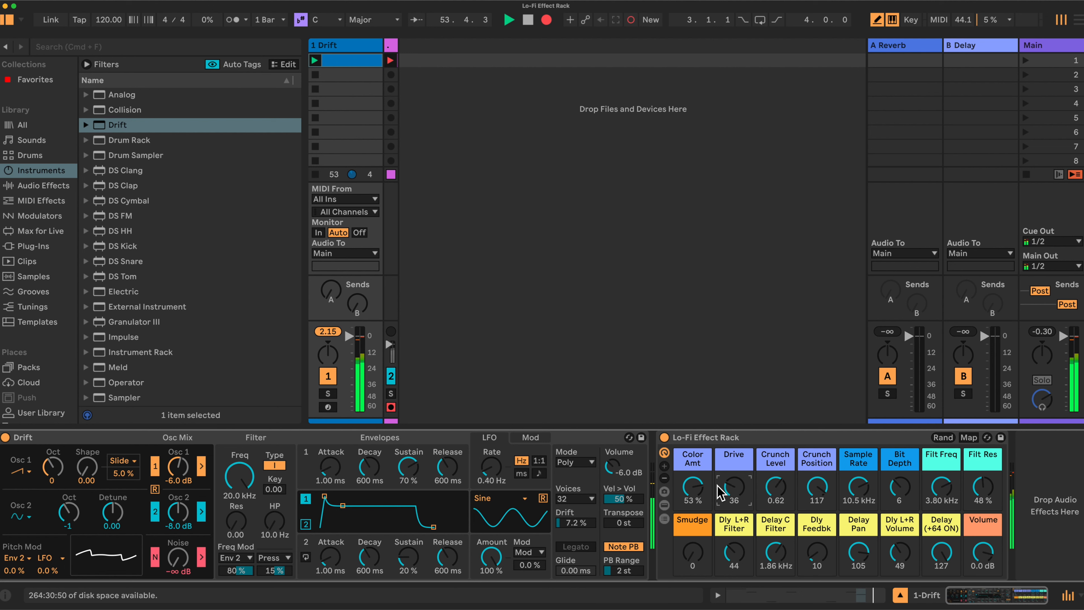
left_click(664, 437)
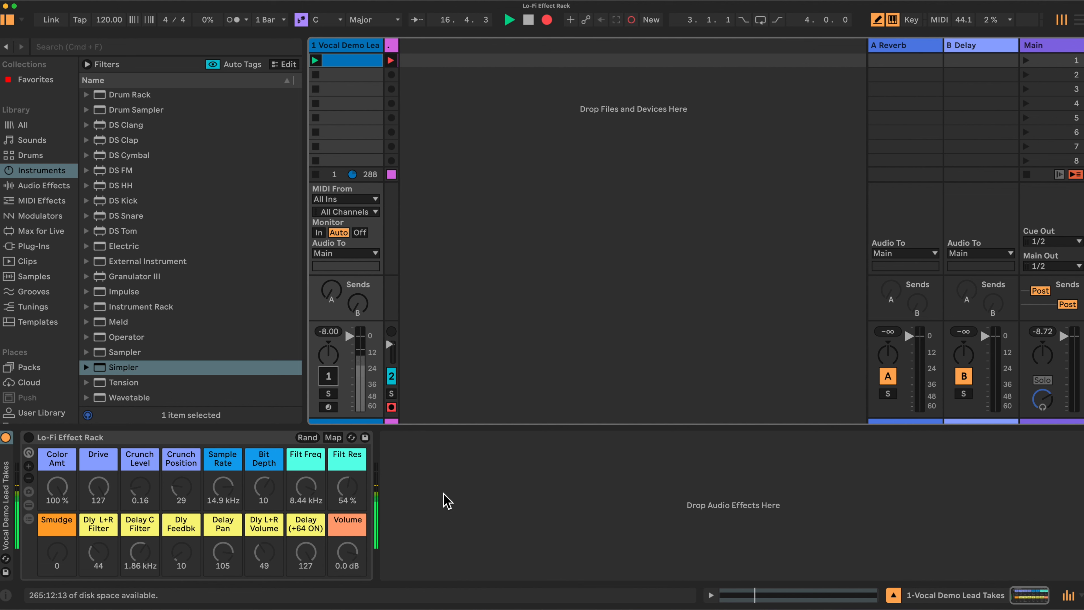
Step: Show the devices inside the vocal track's Lo-Fi Effect Rack and examine the chain from Redux to the Auto Filters
left_click(116, 437)
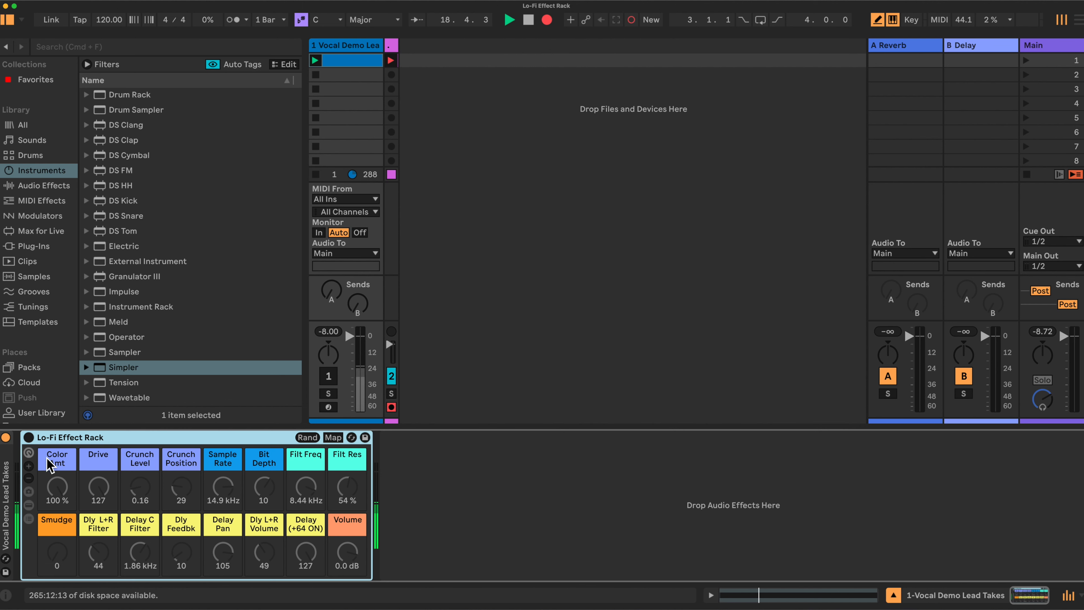
left_click(29, 518)
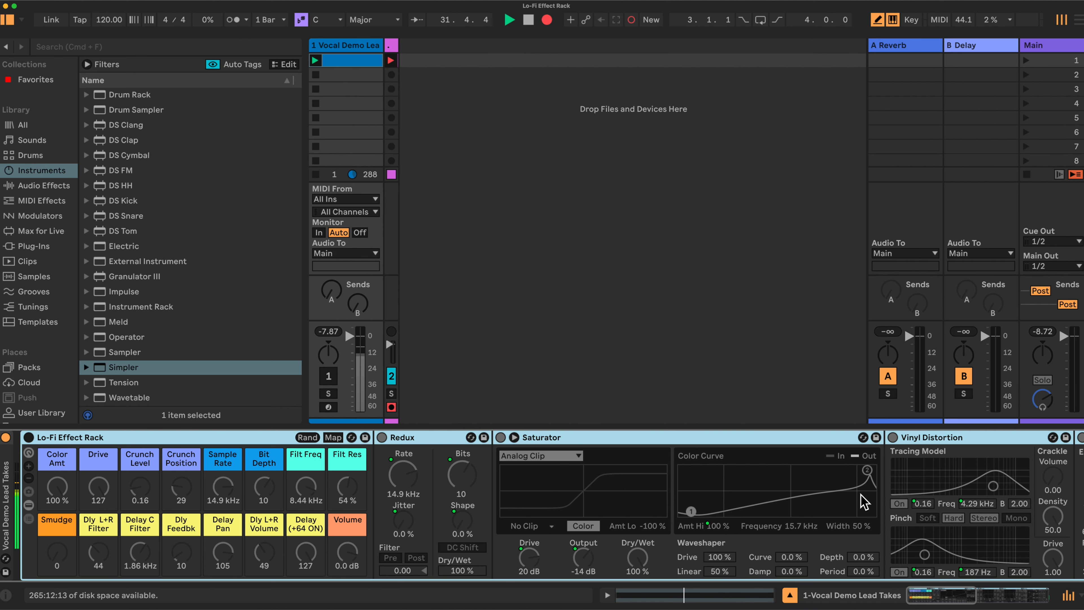
scroll(862, 502, "right", 5)
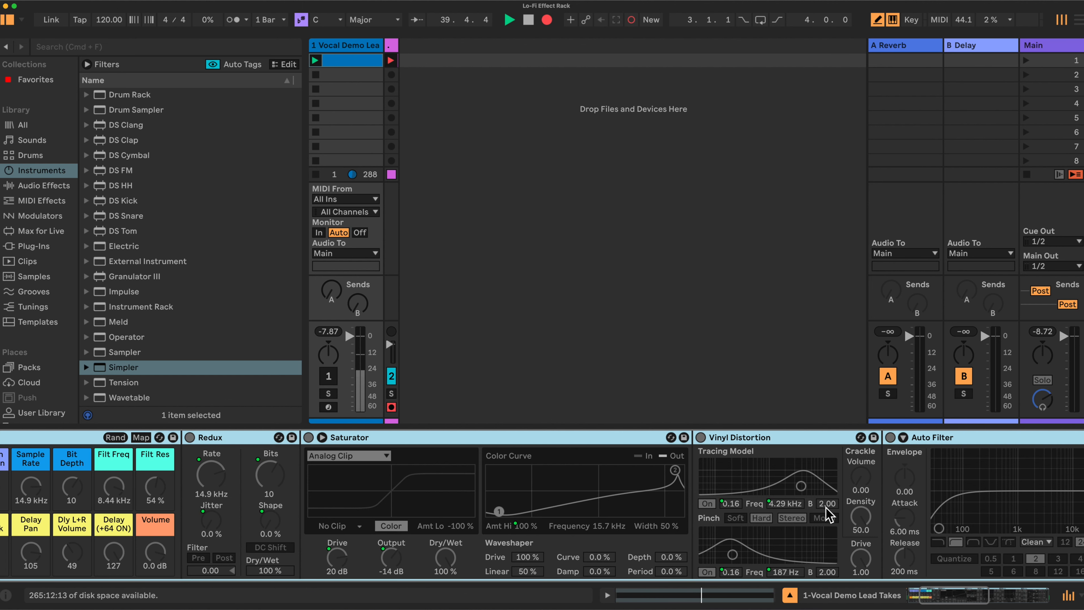
scroll(830, 515, "right", 10)
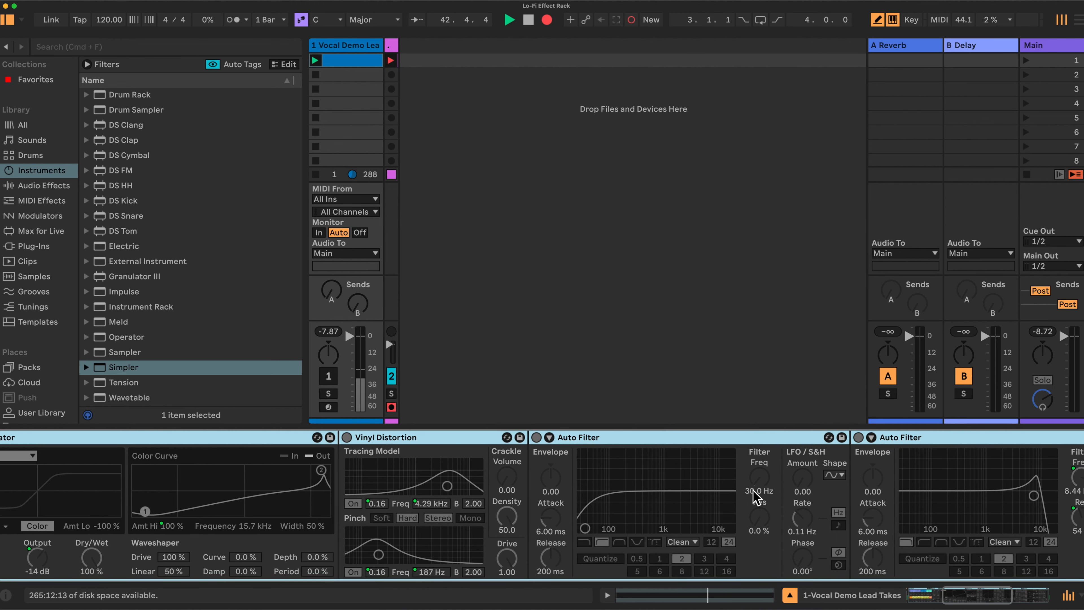
scroll(743, 447, "right", 5)
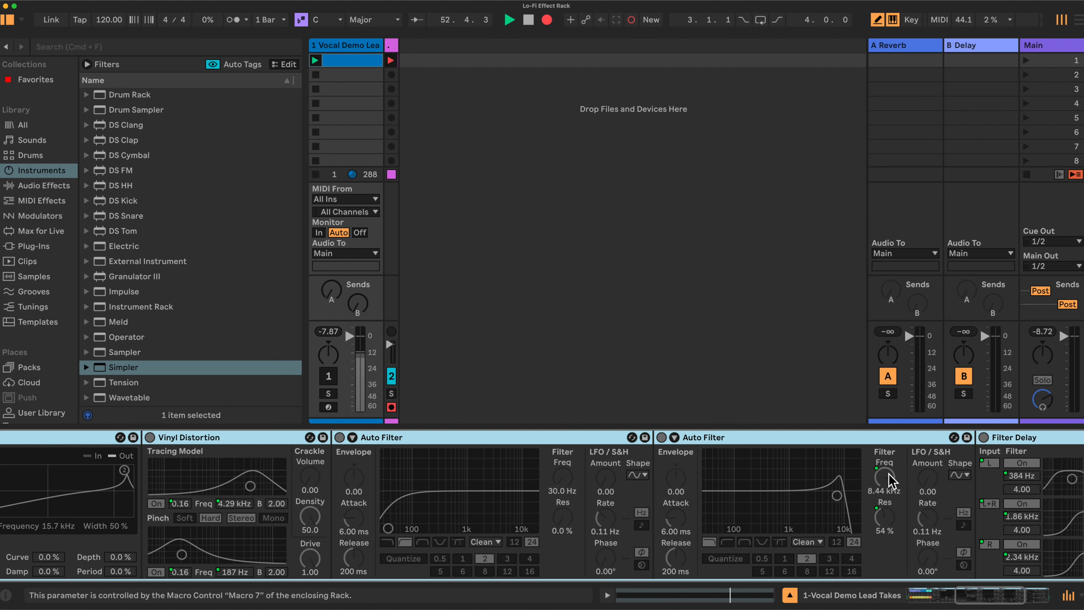
Step: Set the rack's Filt Freq macro to 6.91 kHz and inspect the second Auto Filter's mapped frequency
scroll(643, 459, "left", 15)
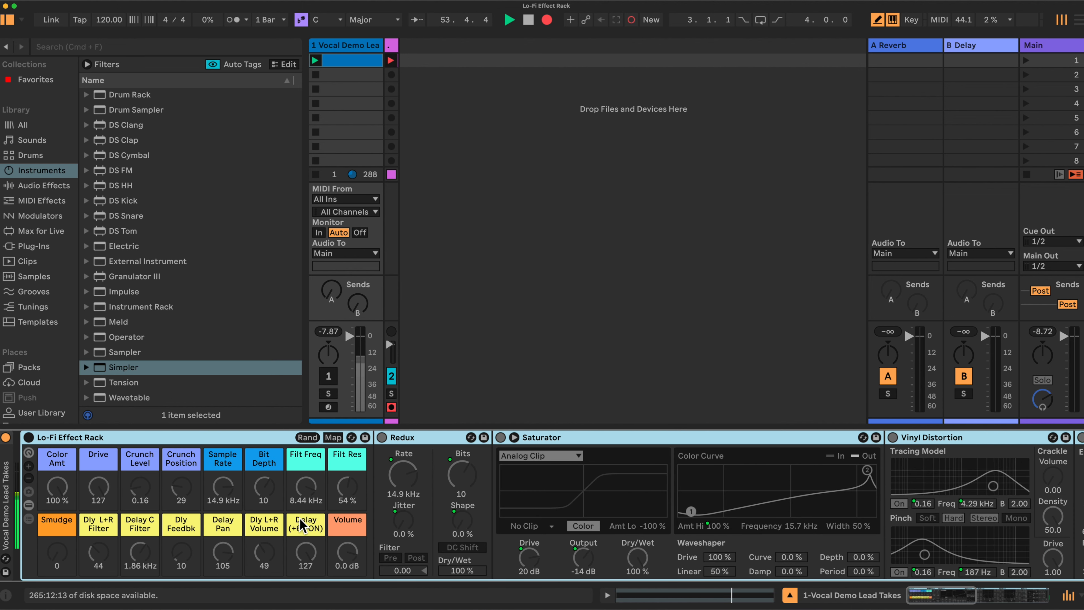
left_click(306, 493)
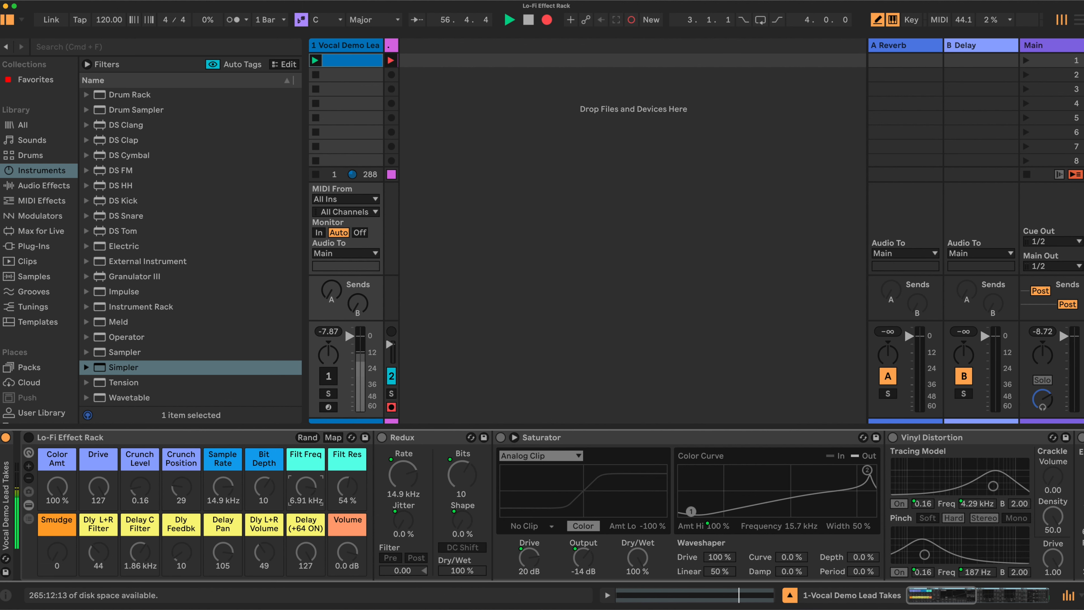
scroll(649, 517, "right", 15)
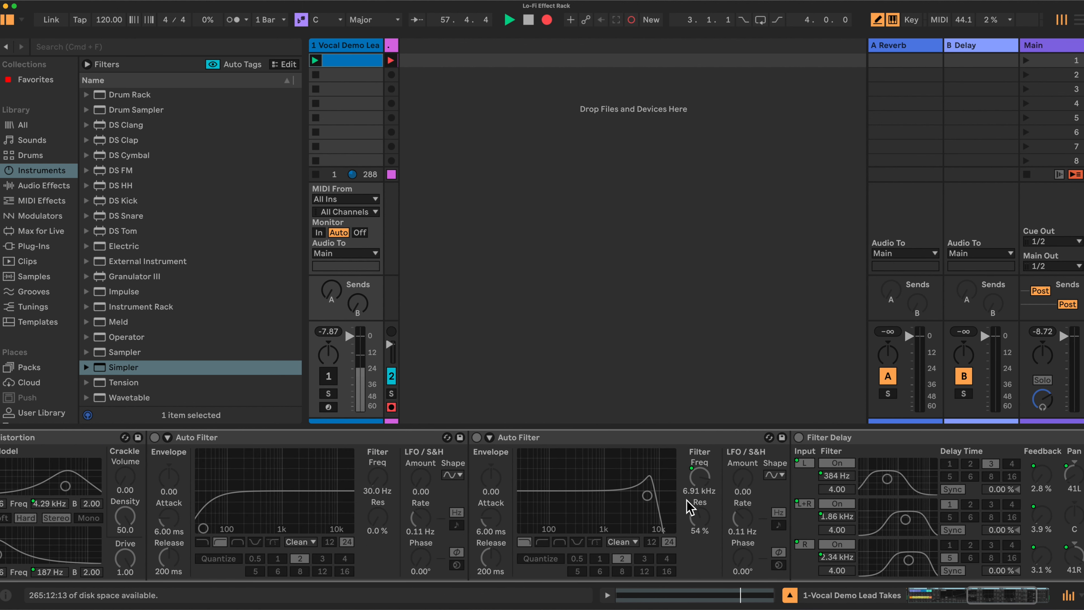
Step: Inspect the Filter Delay at the end of the chain, then unmute the vocal track and switch its Lo-Fi Effect Rack on
scroll(830, 496, "right", 5)
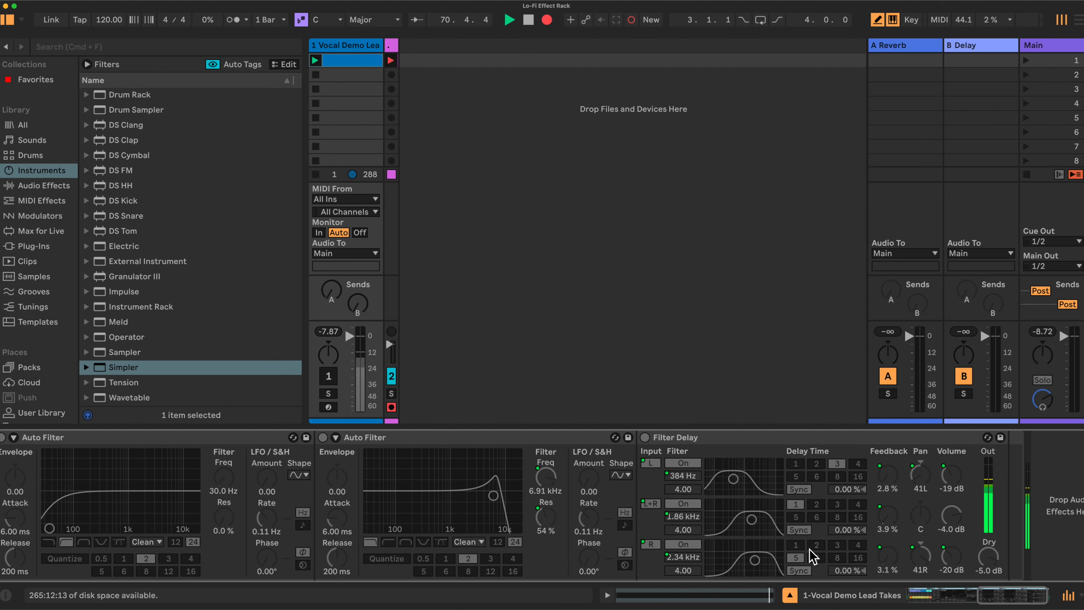
scroll(690, 517, "left", 20)
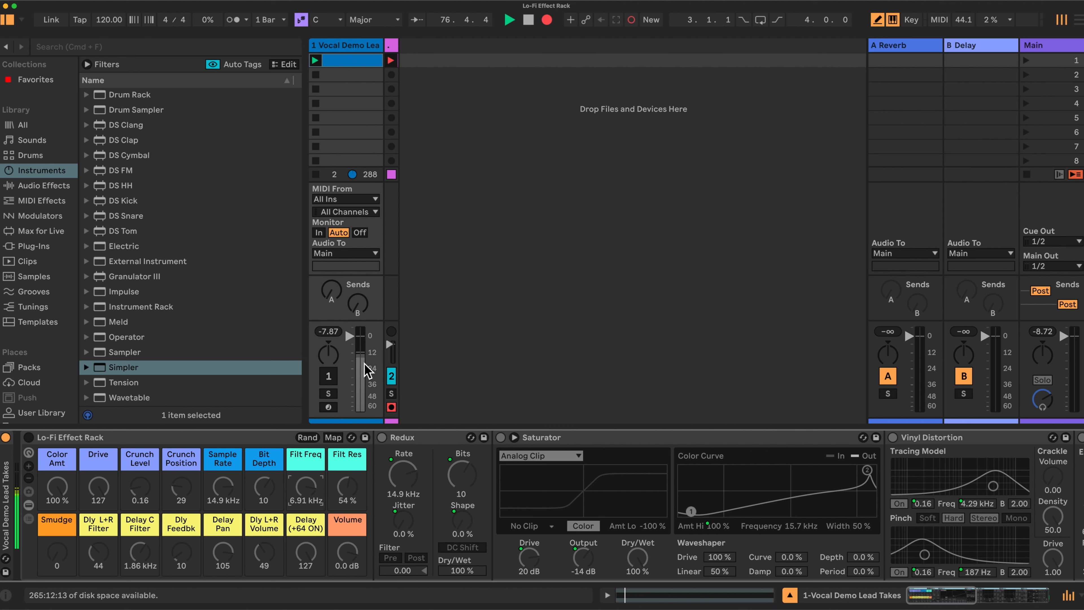
left_click(329, 376)
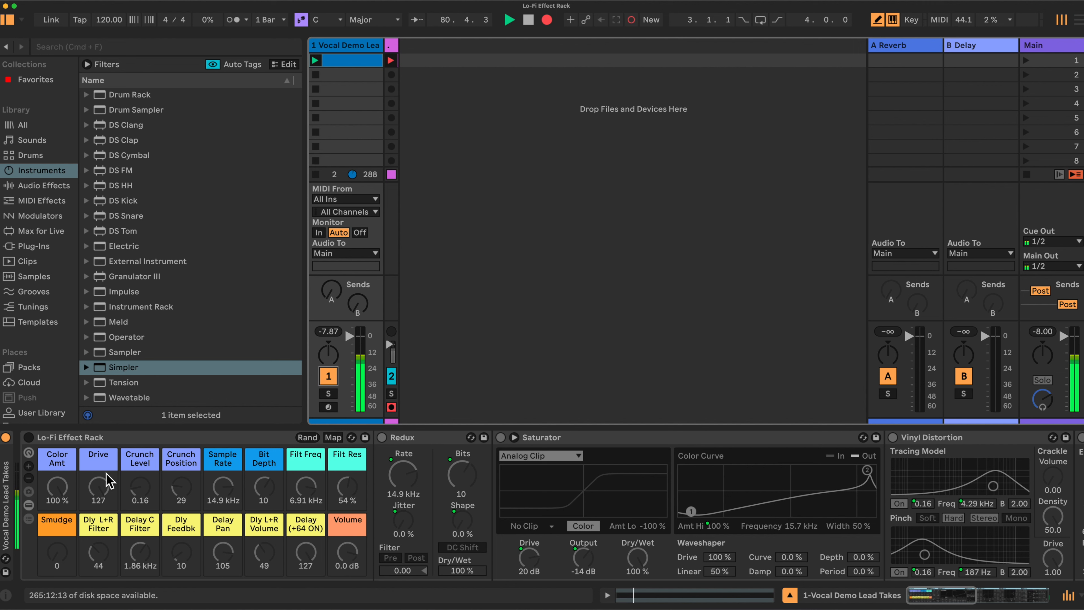
left_click(29, 436)
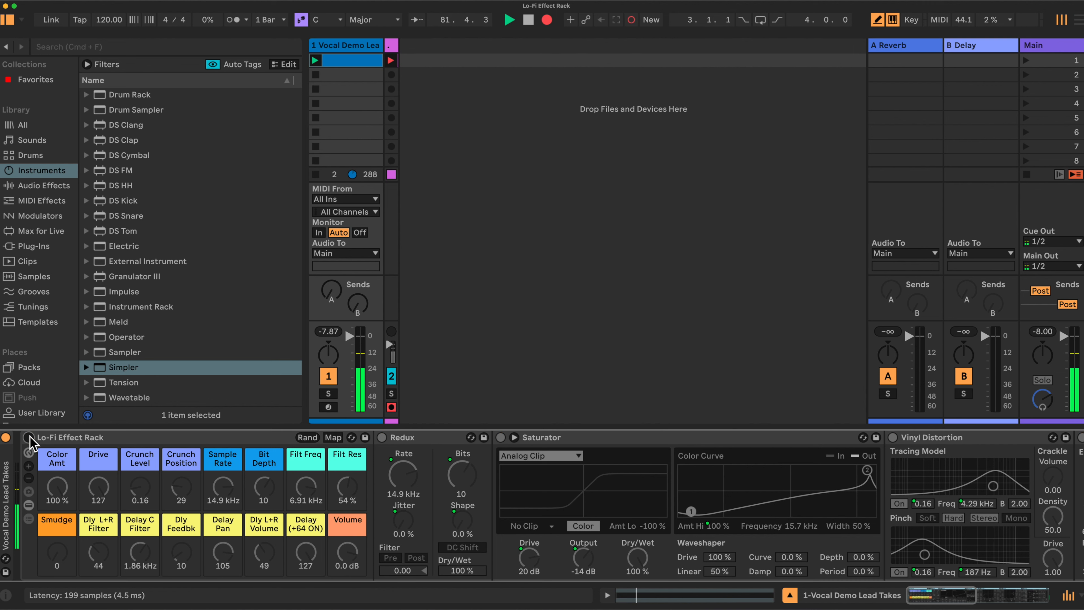
left_click(28, 437)
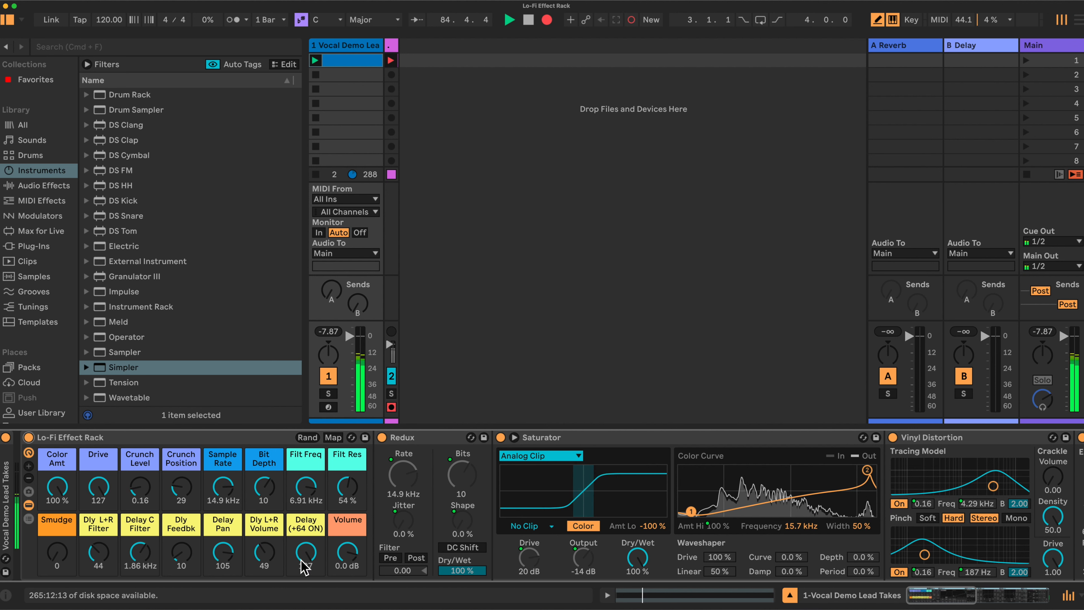
Step: Set the Delay (+64 ON) macro to 0 and vary Color Amt from 76% down to -57% and up to 92%
double_click(306, 550)
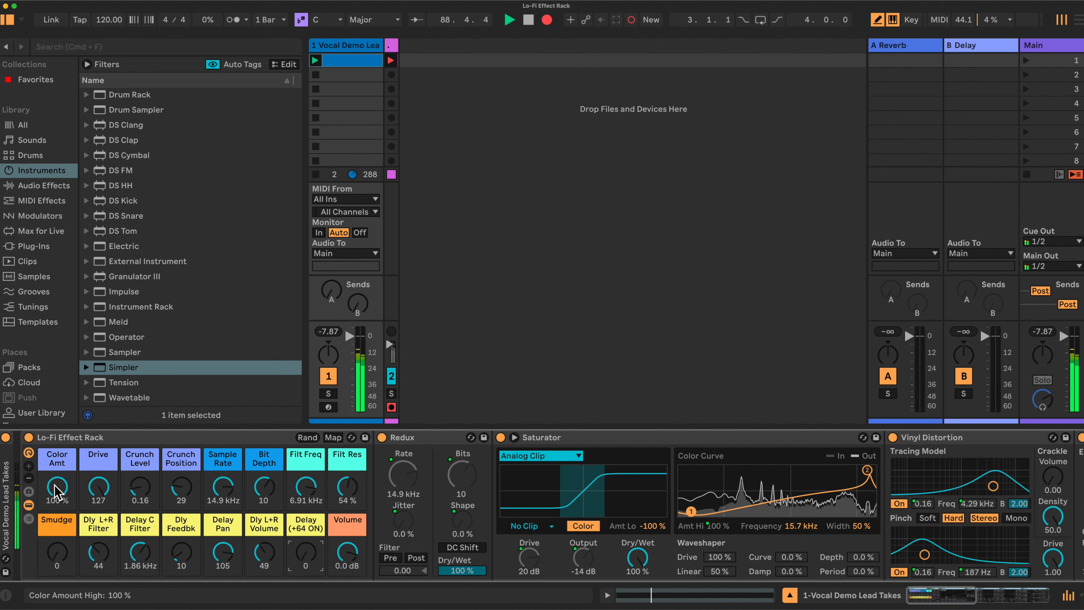
mouse_move(57, 487)
left_mouse_down()
mouse_move(57, 564)
mouse_move(57, 491)
left_mouse_up()
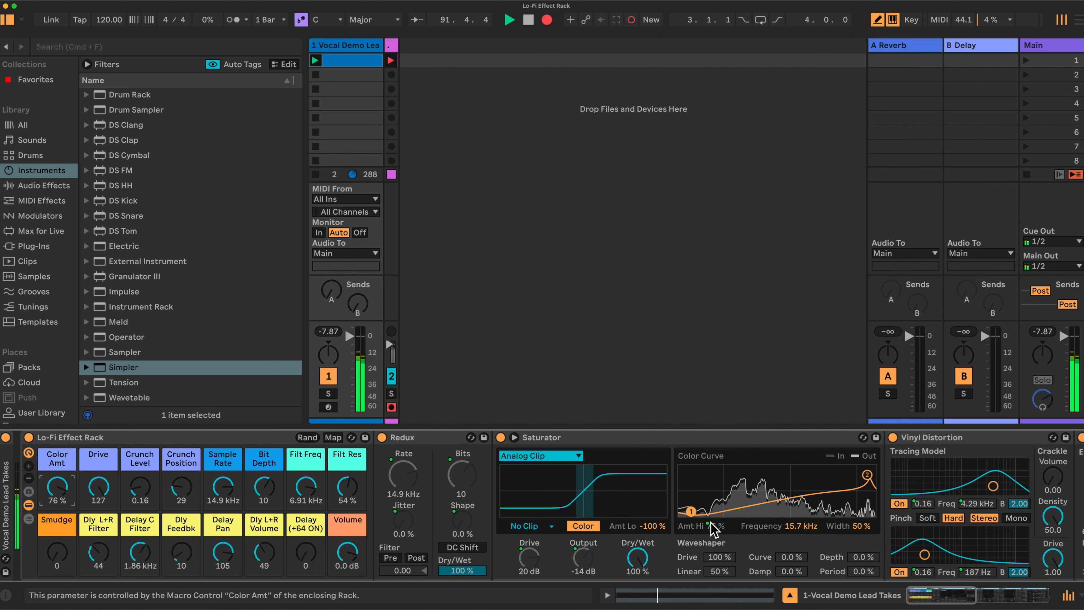
left_click_drag(64, 476, 64, 534)
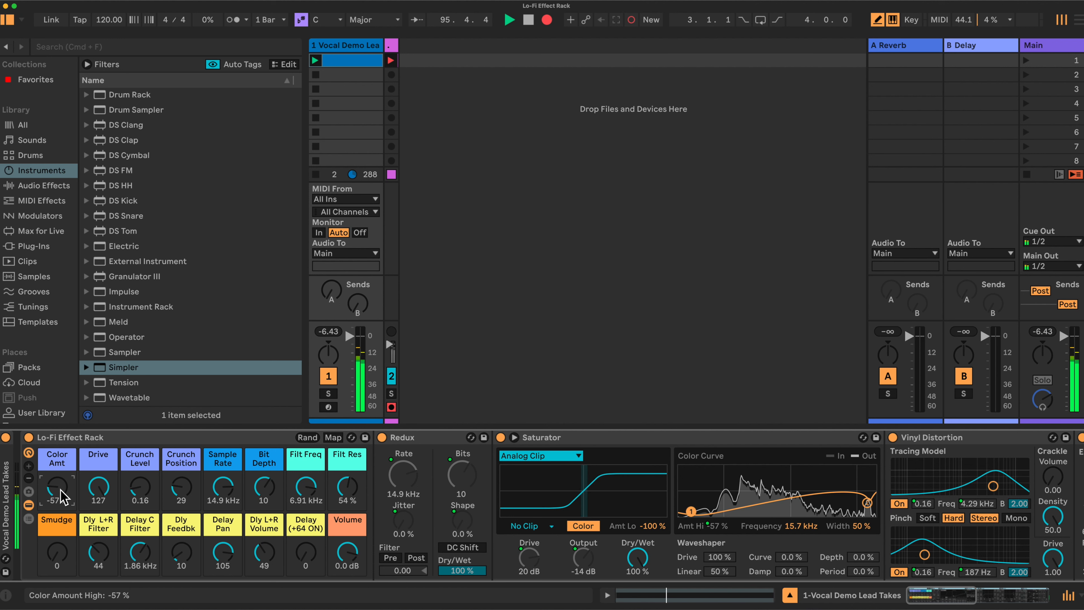
mouse_move(57, 486)
left_mouse_down()
mouse_move(57, 465)
mouse_move(57, 478)
left_mouse_up()
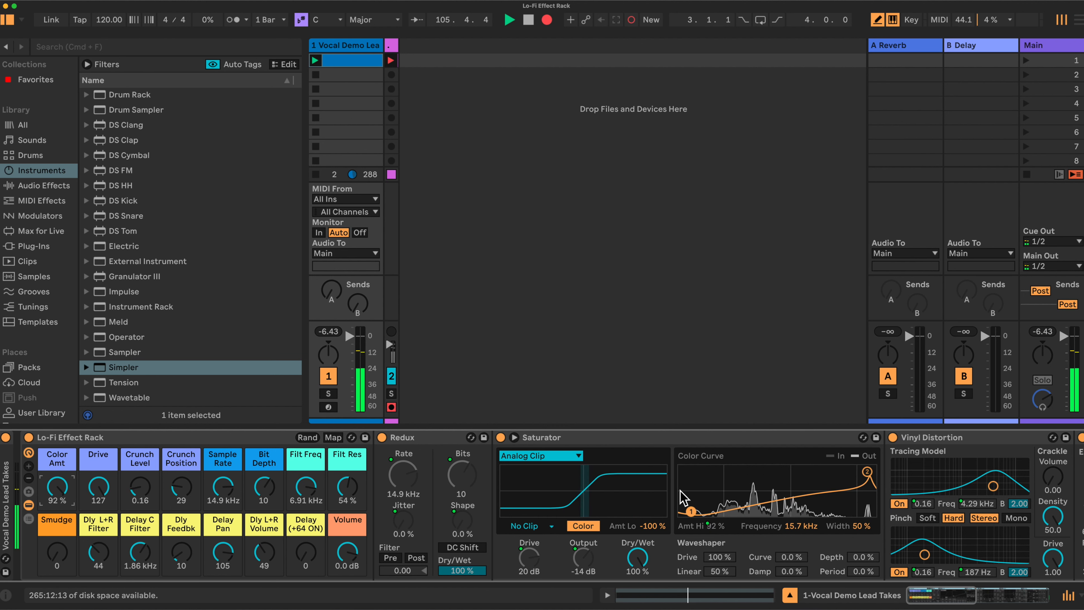
Step: Set Color Amt to -29%, lower Drive to 42 and further to 0, and reset Color Amt to 0.0%
left_click_drag(58, 488, 58, 548)
left_click_drag(98, 487, 98, 546)
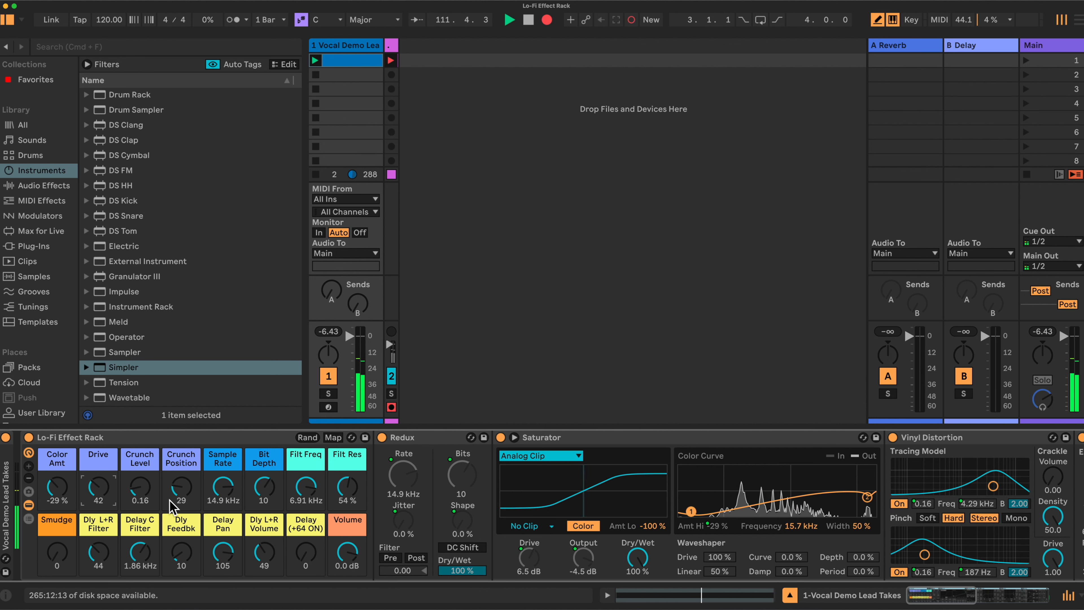
left_click_drag(99, 491, 99, 519)
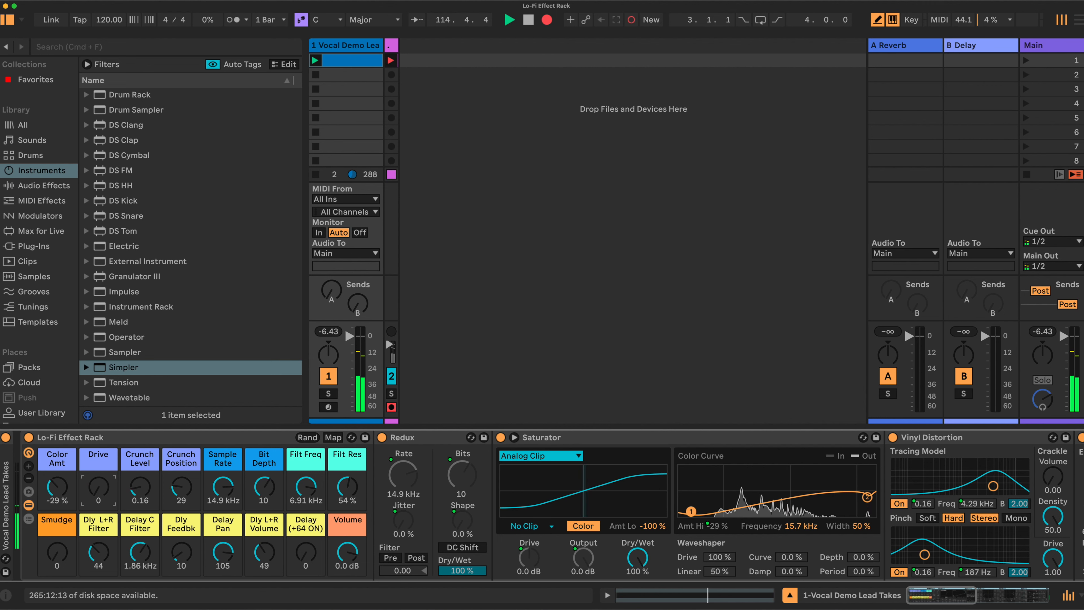
left_click(68, 487)
key("Delete")
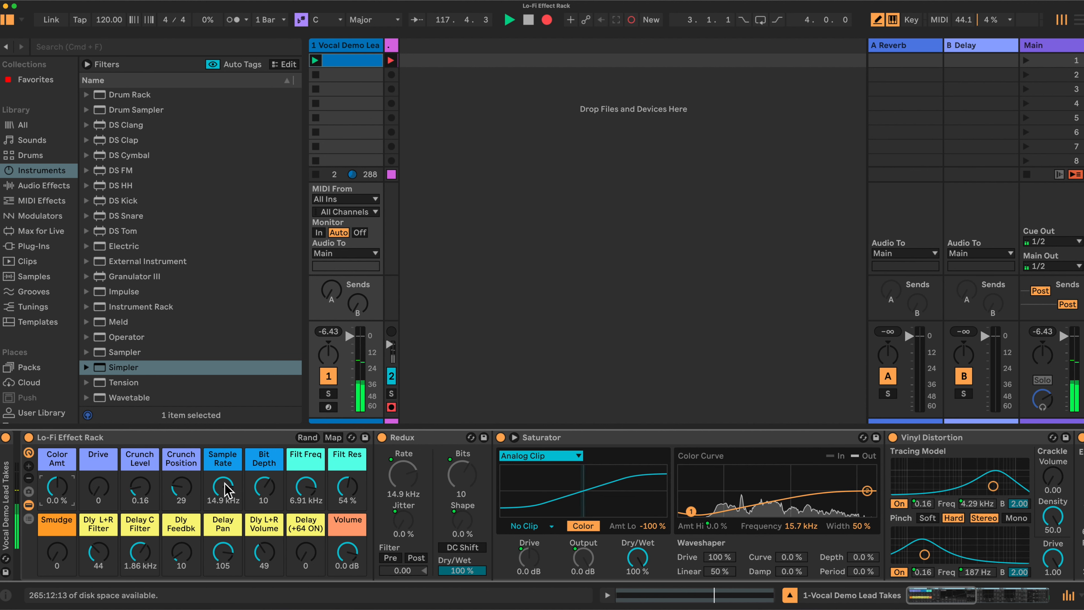
Step: Set Sample Rate to 25.1 kHz and Bit Depth to 16, and raise Smudge to 117 before lowering it to 1
left_click_drag(224, 495, 222, 463)
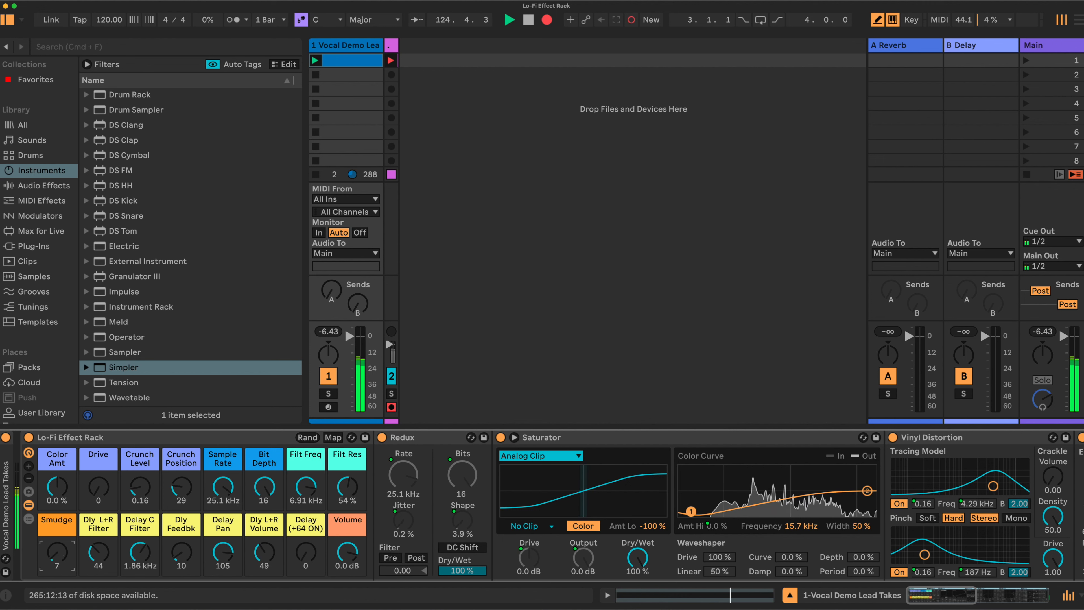
left_click_drag(56, 552, 57, 540)
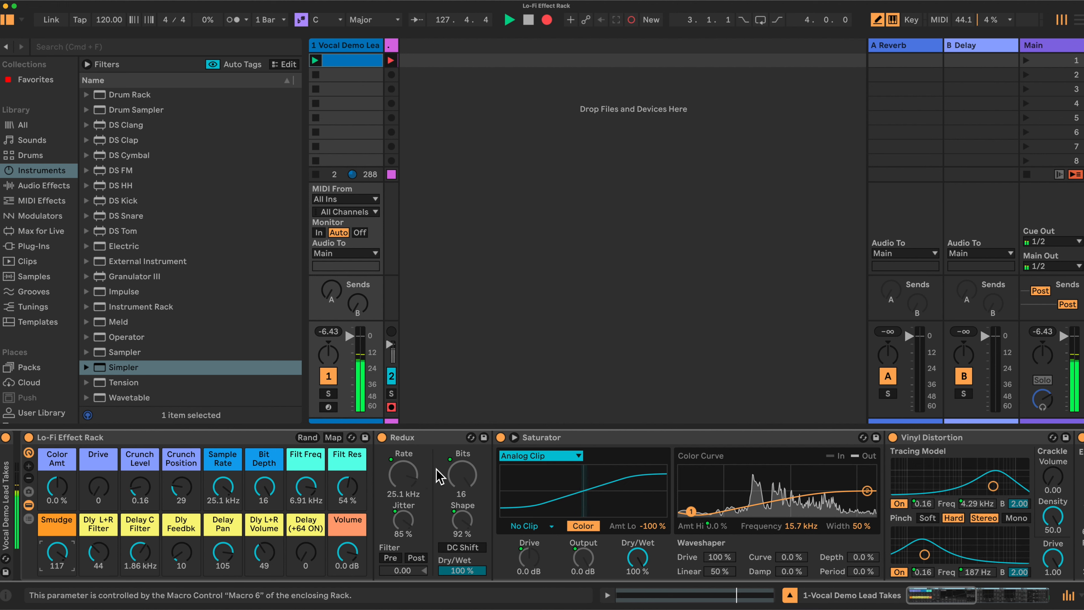
left_click_drag(57, 560, 57, 595)
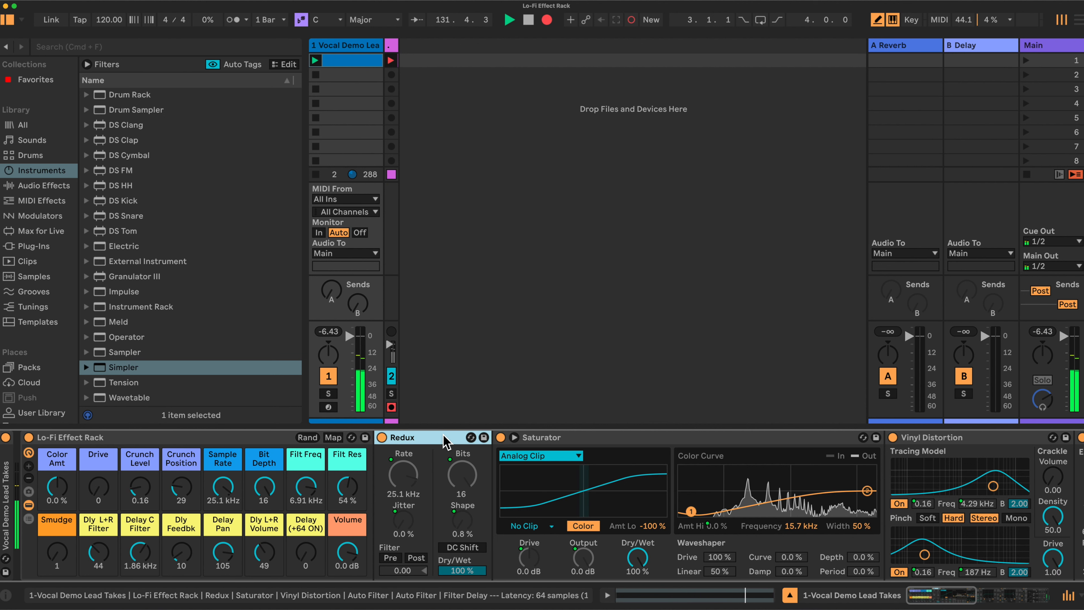
Step: Collapse Redux and Saturator, try Crunch Level 0.58 with Crunch Position 71, and settle them at 0.20 and 56
double_click(468, 438)
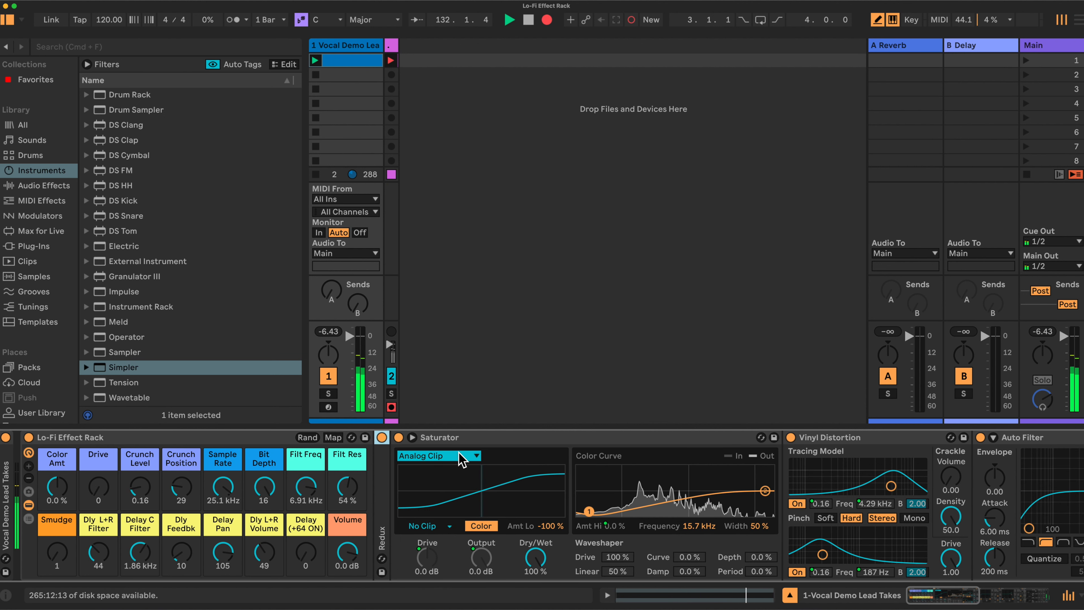
double_click(529, 437)
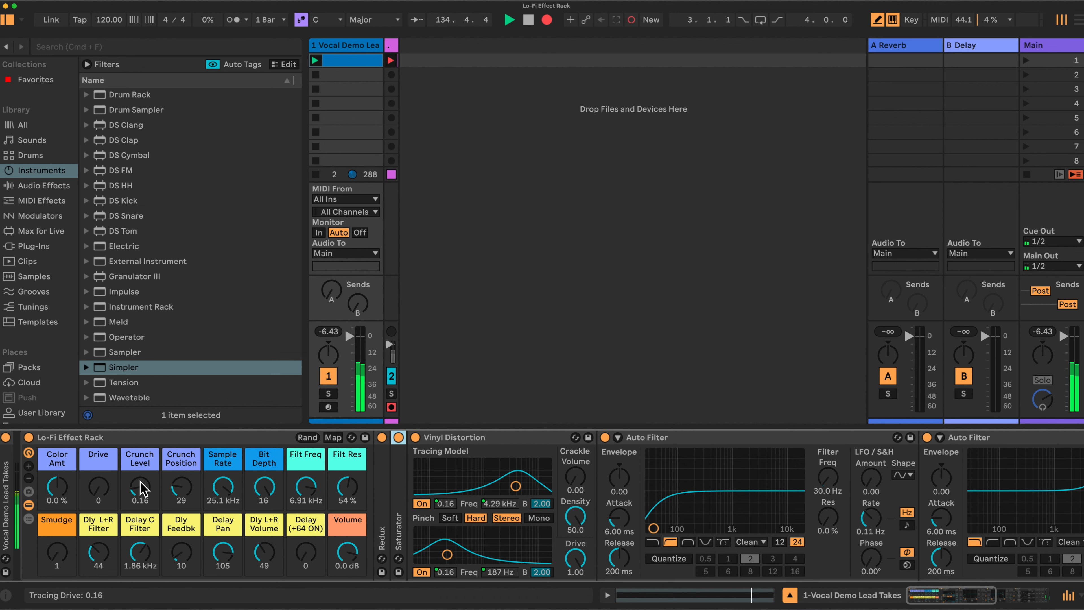
mouse_move(140, 495)
left_mouse_down()
mouse_move(140, 506)
mouse_move(140, 454)
mouse_move(182, 483)
mouse_move(182, 468)
left_mouse_up()
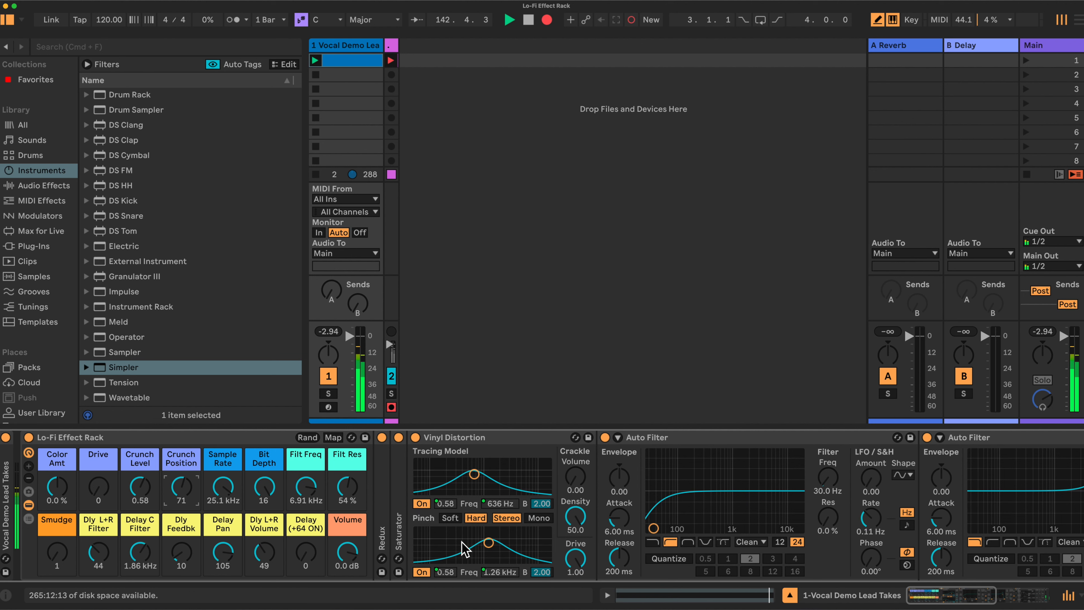
mouse_move(176, 488)
left_mouse_down()
mouse_move(176, 460)
mouse_move(176, 491)
left_mouse_up()
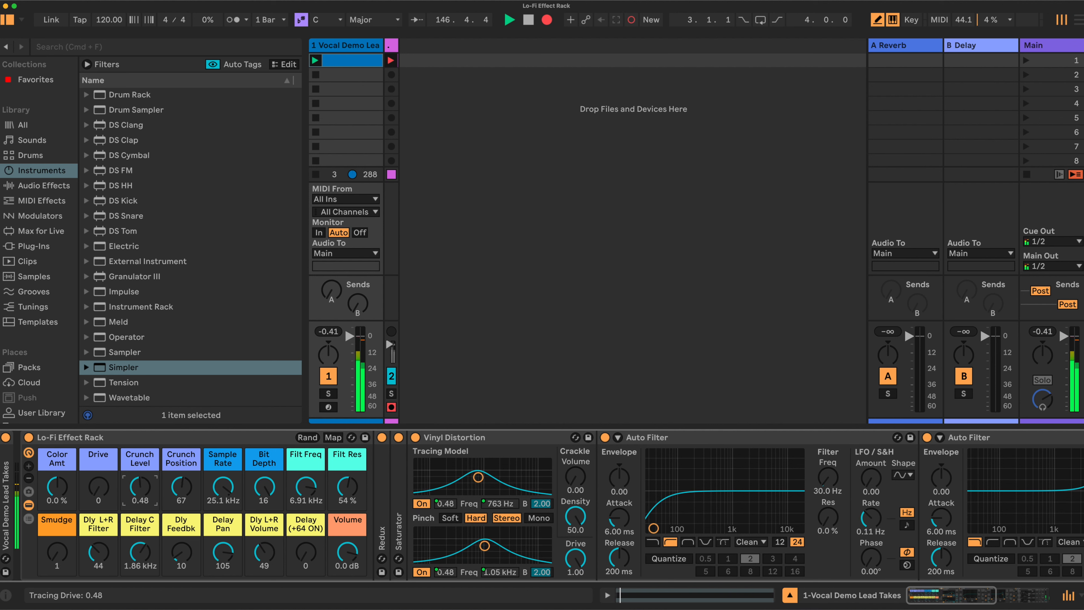
mouse_move(178, 487)
left_mouse_down()
mouse_move(178, 500)
mouse_move(141, 487)
mouse_move(141, 460)
mouse_move(181, 486)
mouse_move(181, 454)
left_mouse_up()
left_click_drag(183, 495, 182, 518)
left_click_drag(140, 486, 140, 515)
Step: Set Filt Freq to 14.2 kHz and collapse the first Auto Filter and the Vinyl Distortion
left_click_drag(300, 496, 299, 487)
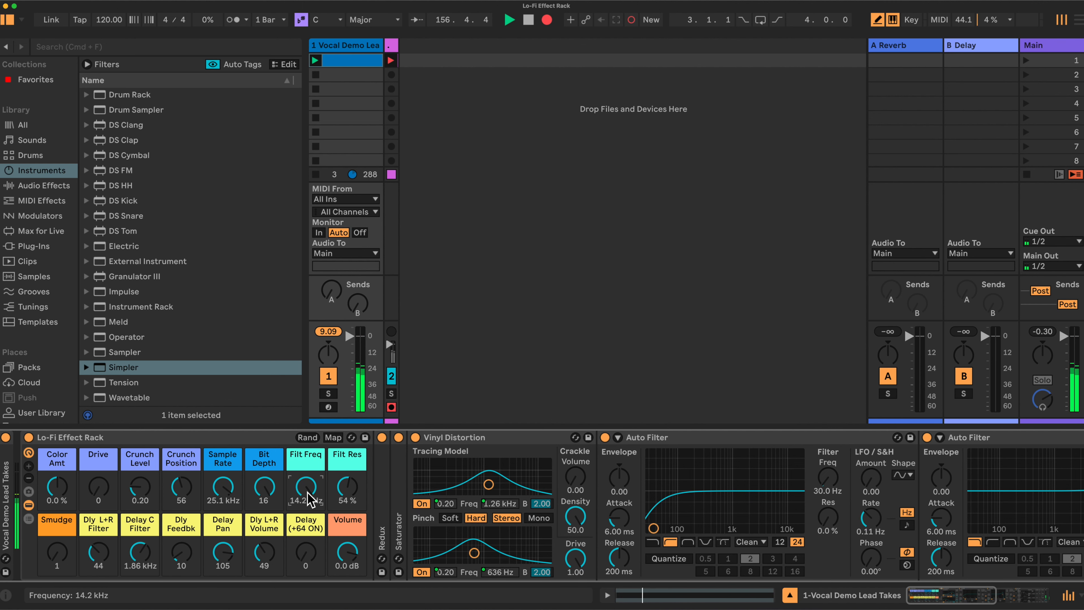
scroll(517, 505, "right", 5)
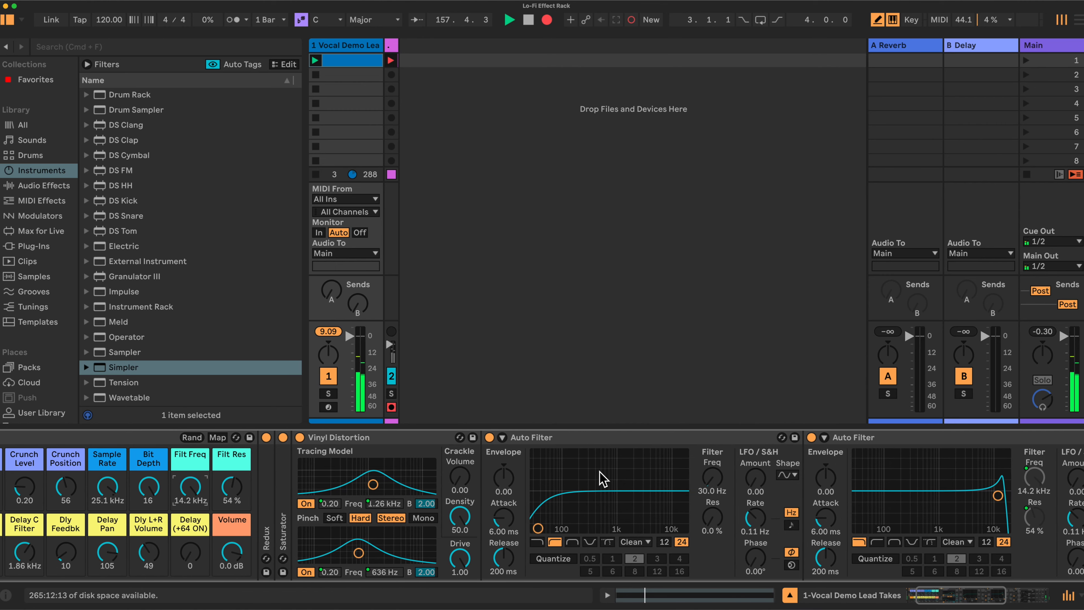
left_click(564, 440)
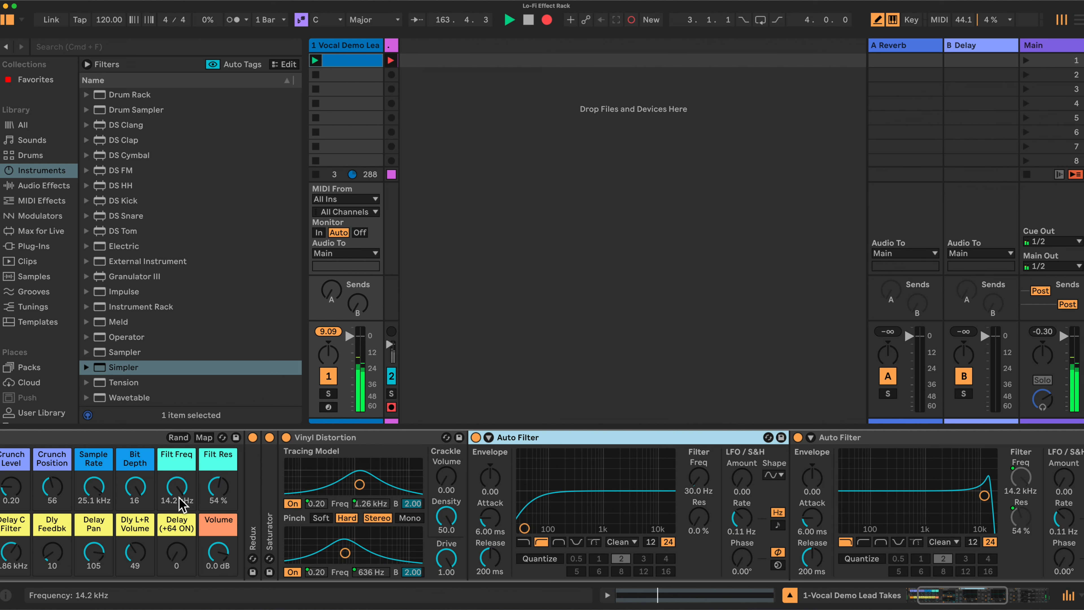
scroll(706, 497, "right", 2)
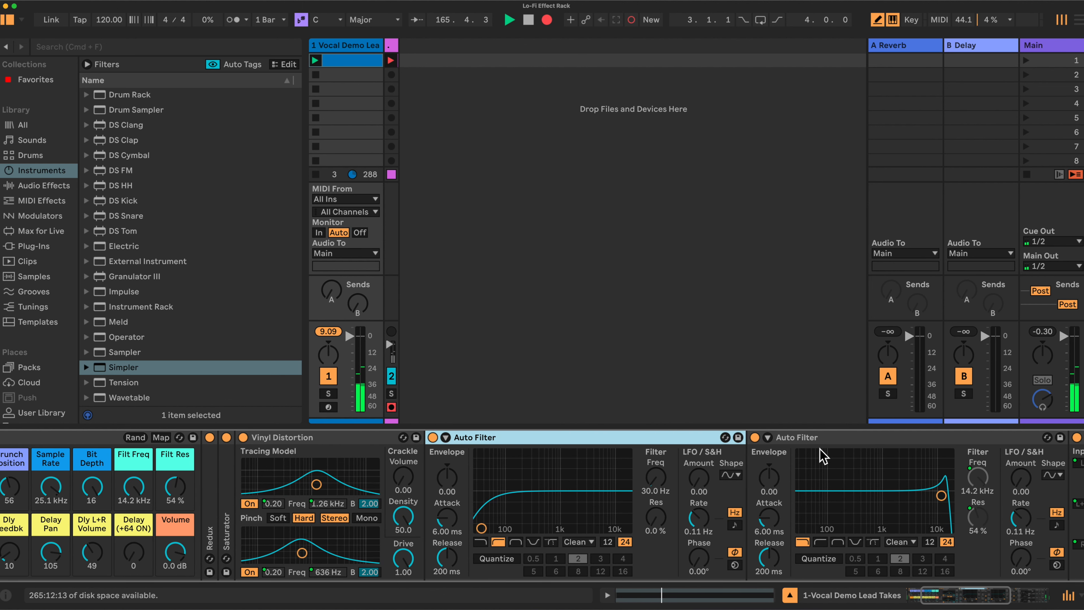
double_click(652, 440)
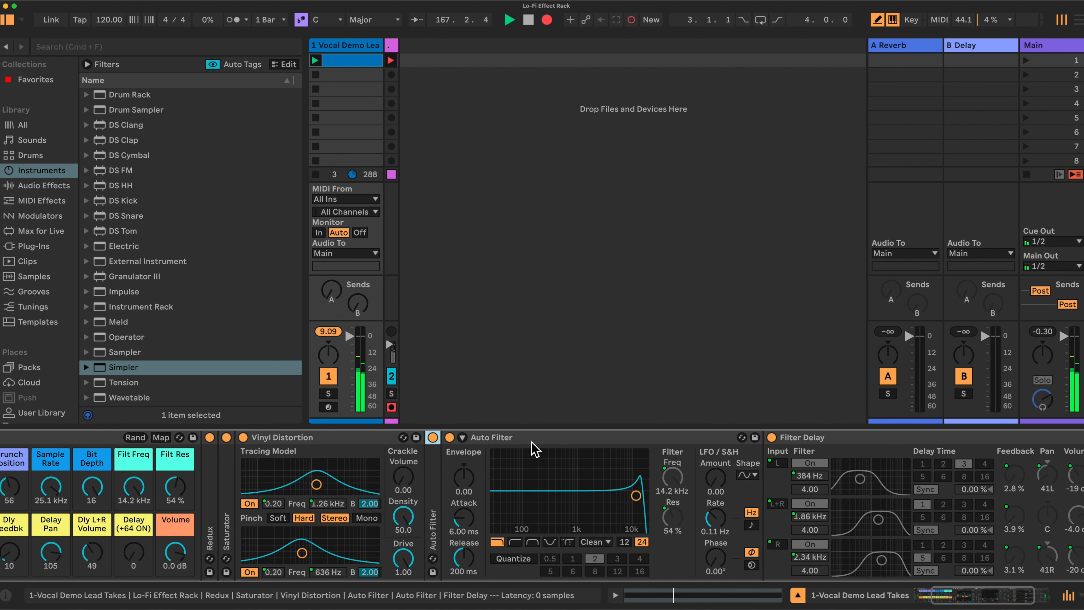
double_click(347, 439)
scroll(384, 448, "left", 3)
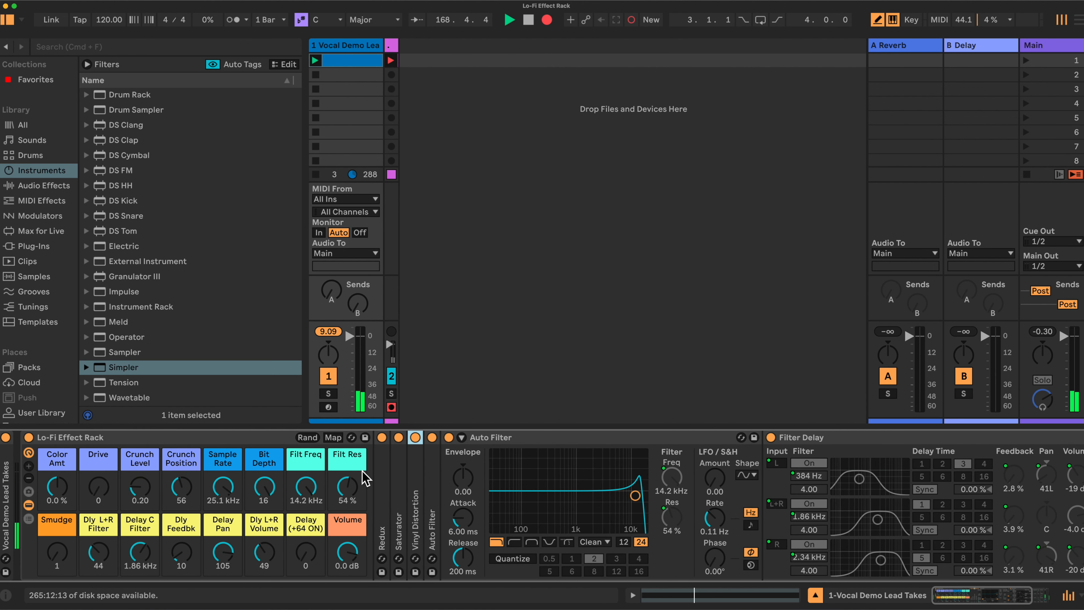
Step: Set Filt Freq to 16.0 kHz, try Filt Res at 0% and 70%, and bring the two macros to 2.55 kHz and 0.0%
left_click_drag(320, 487, 320, 474)
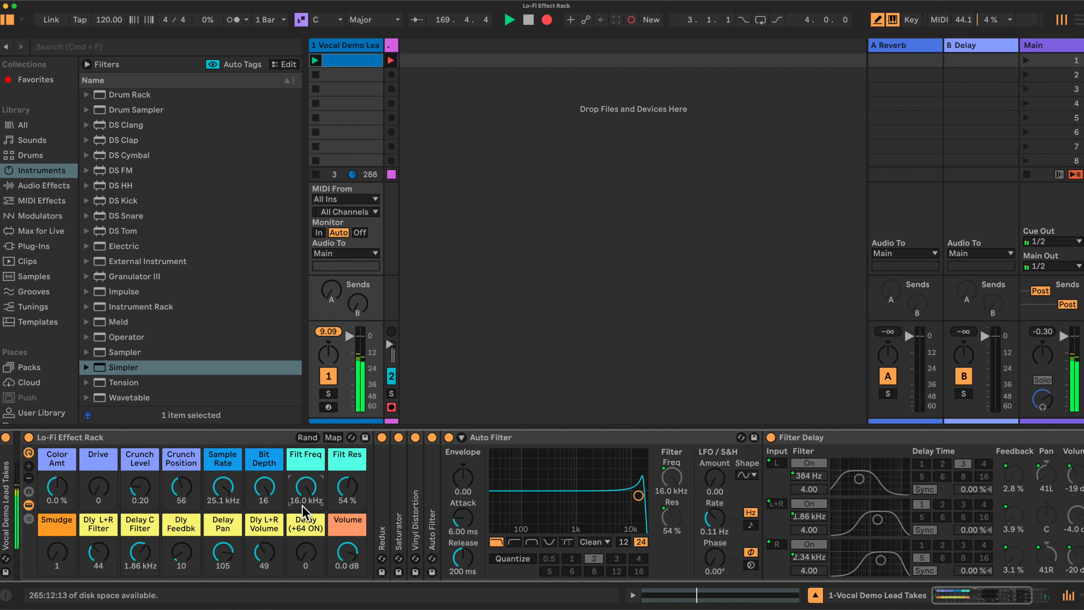
left_click_drag(349, 490, 349, 512)
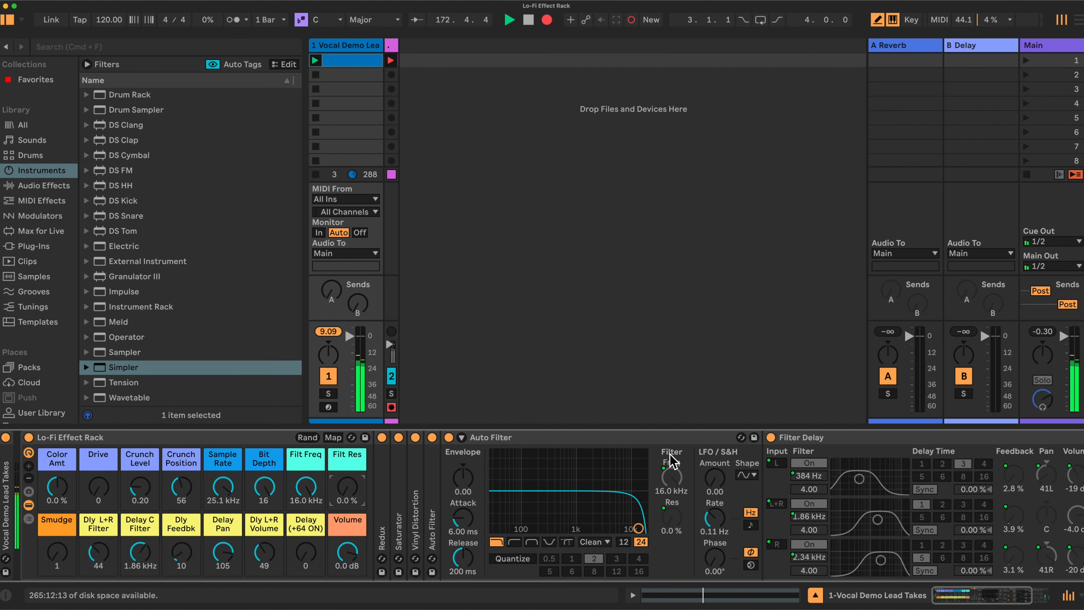
mouse_move(671, 477)
left_mouse_down()
mouse_move(671, 510)
mouse_move(671, 470)
left_mouse_up()
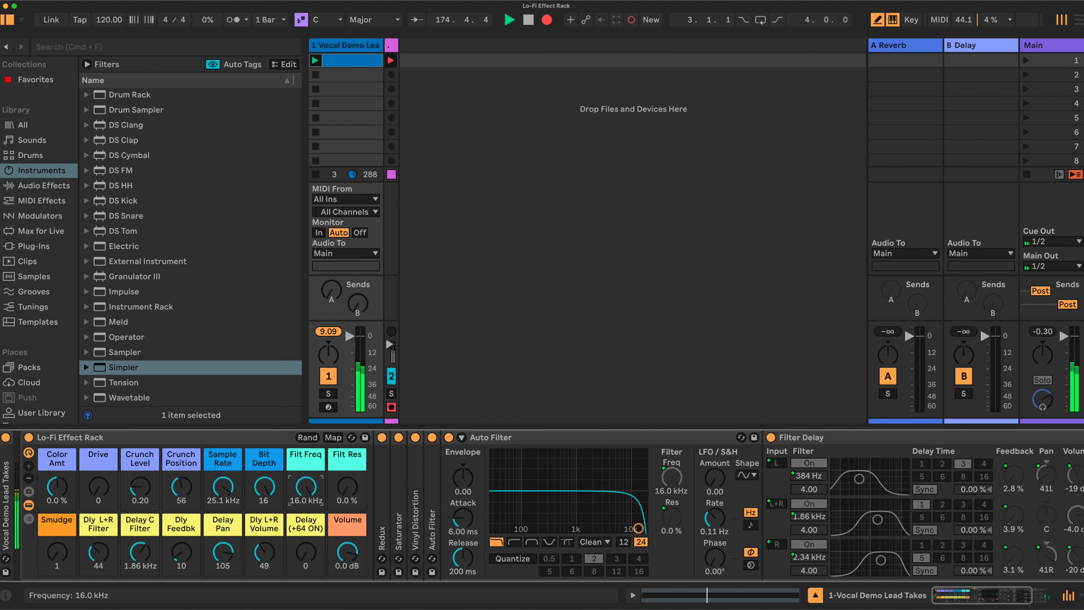
left_click_drag(335, 487, 335, 453)
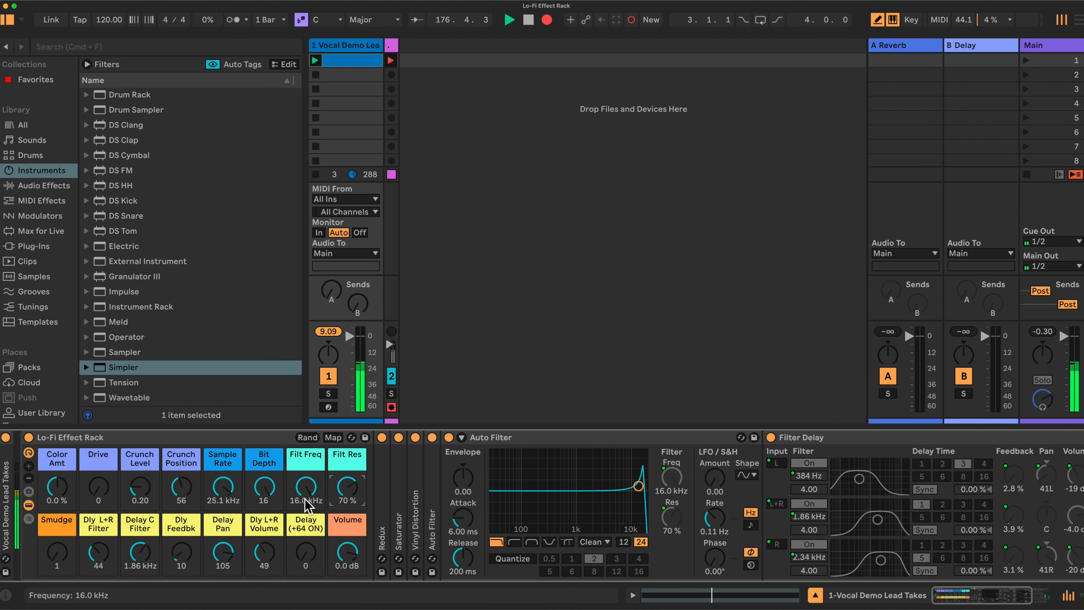
left_click_drag(308, 487, 349, 510)
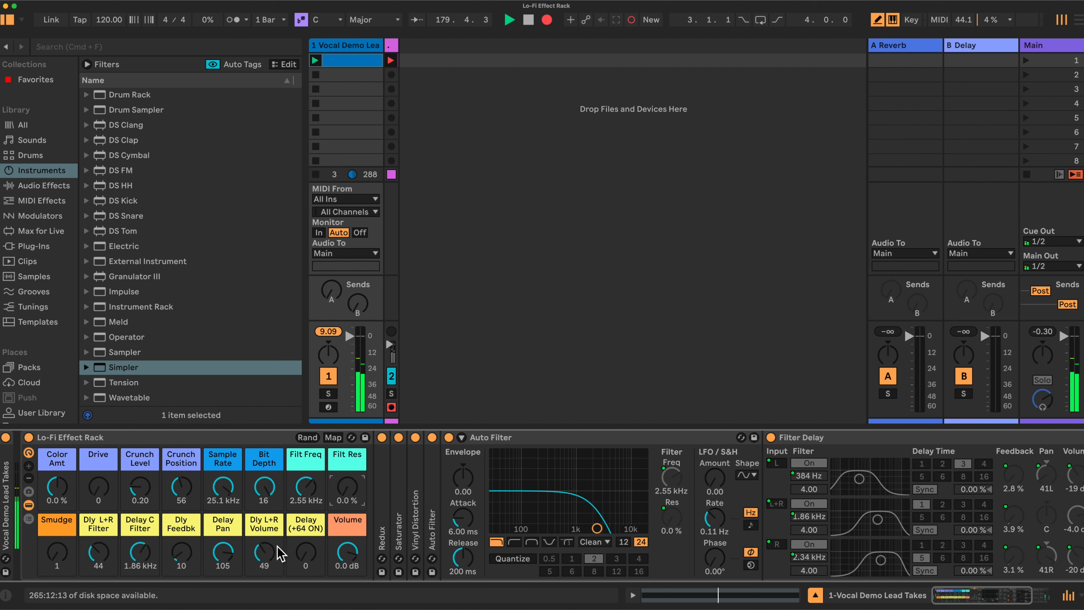
Step: Collapse the second Auto Filter, set Delay (+64 ON) to 127 and Dly L+R Volume to 0, and move Delay Pan to 5 and up to 127
double_click(606, 437)
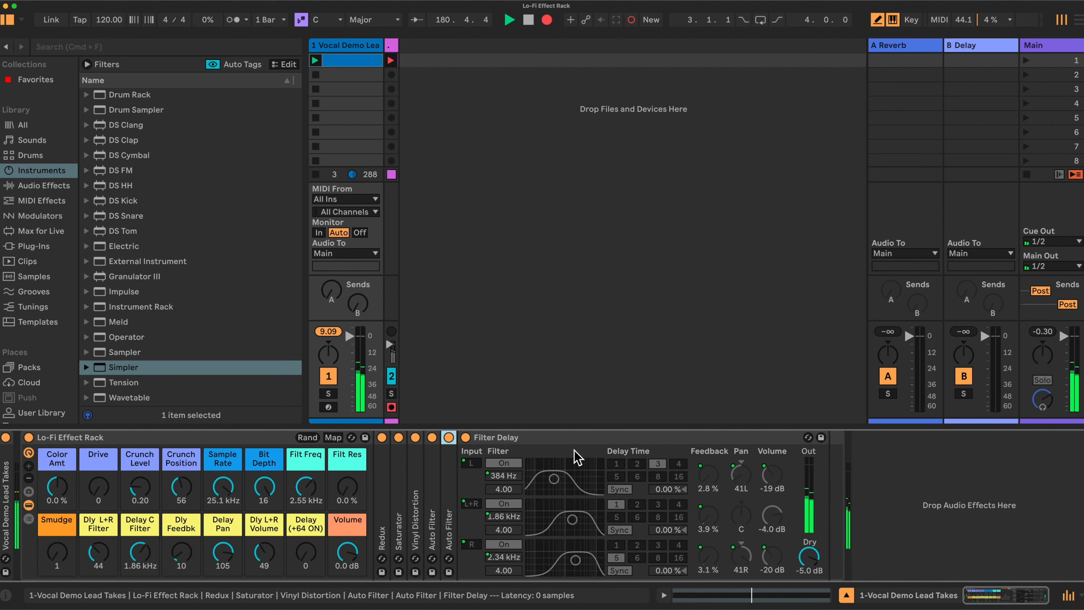
left_click_drag(306, 552, 306, 504)
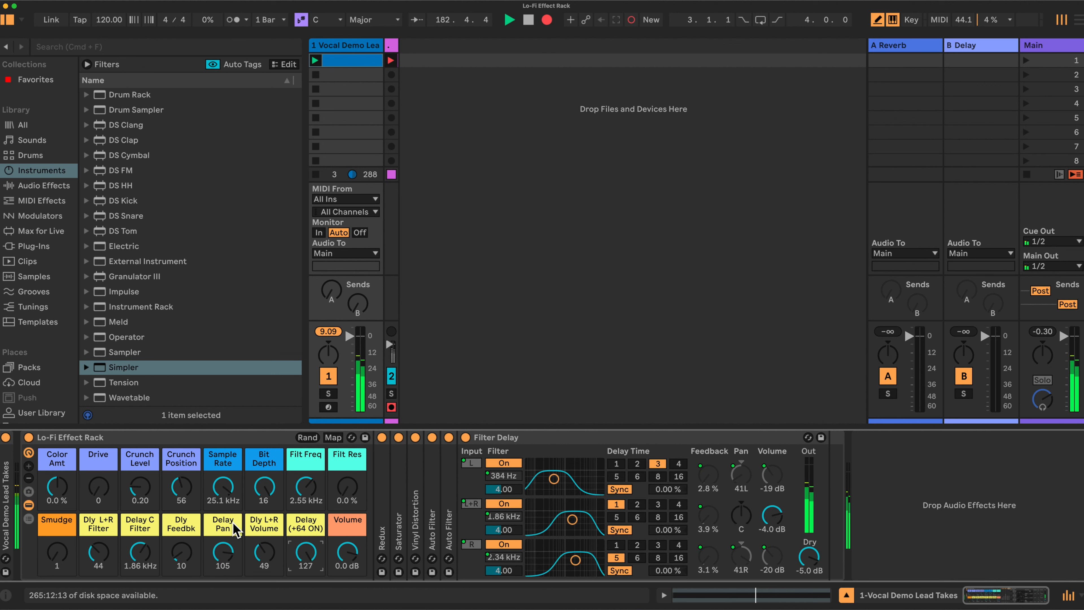
left_click_drag(272, 554, 272, 595)
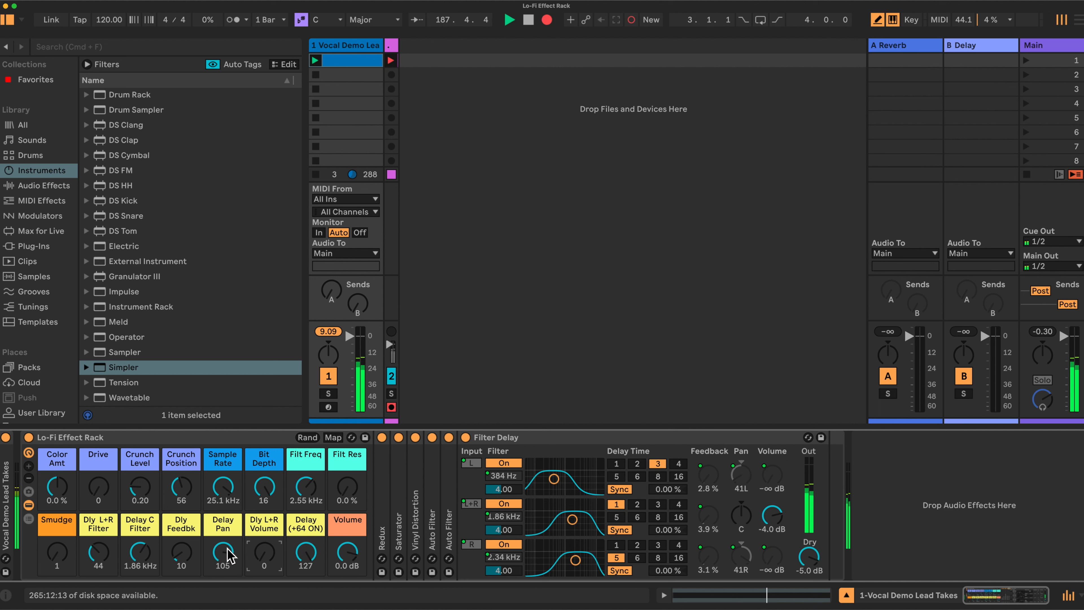
left_click_drag(223, 552, 223, 603)
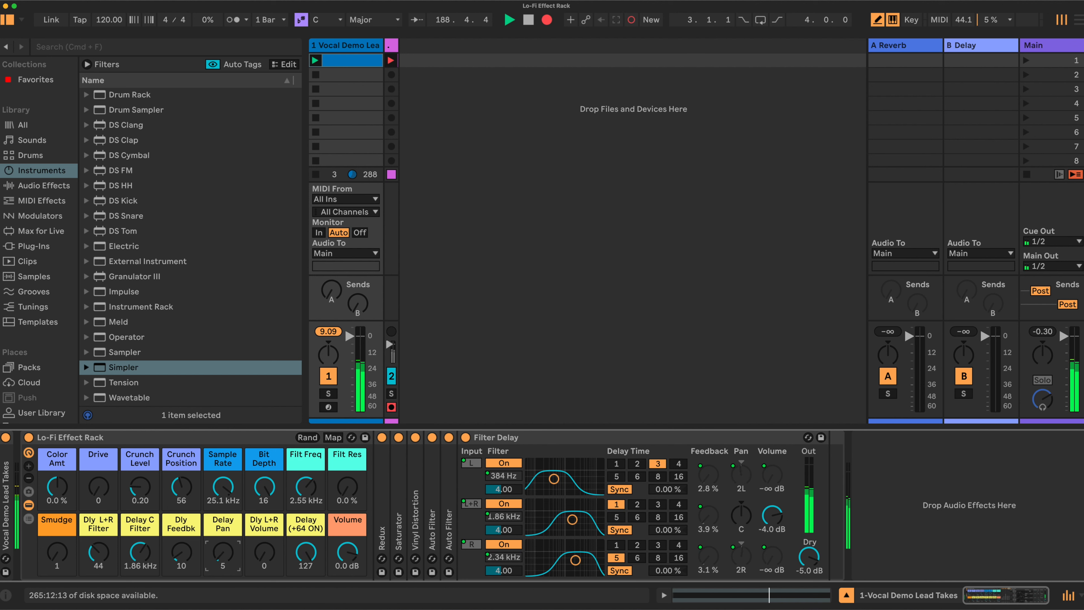
left_click_drag(223, 552, 222, 508)
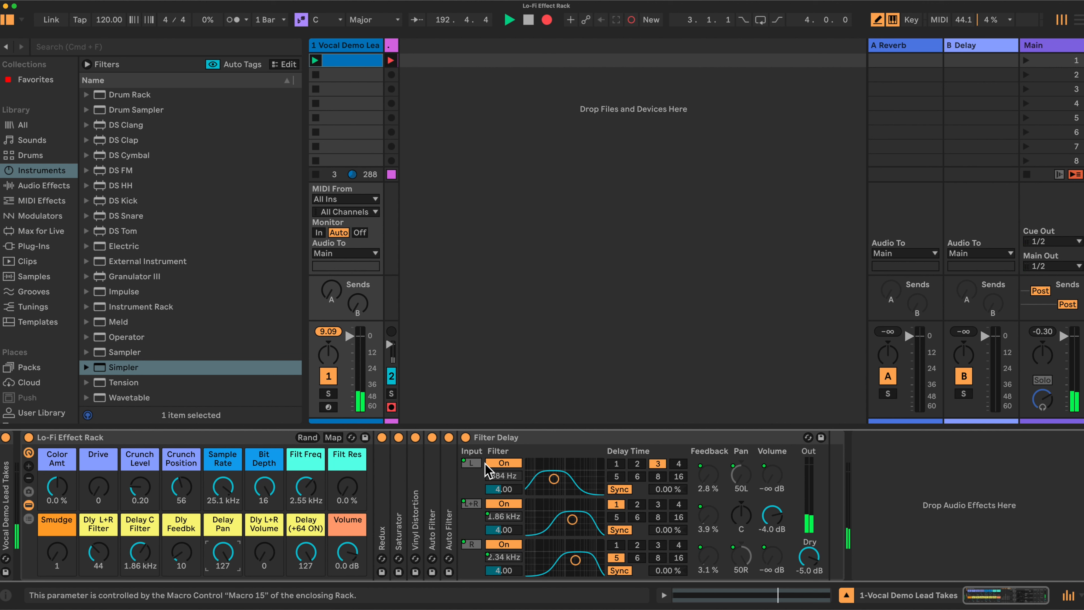
Step: Raise Dly L+R Volume to 120 and lower it to 58, setting Dly L+R Filter to 58 and Delay C Filter to 770 Hz
left_click_drag(278, 552, 277, 516)
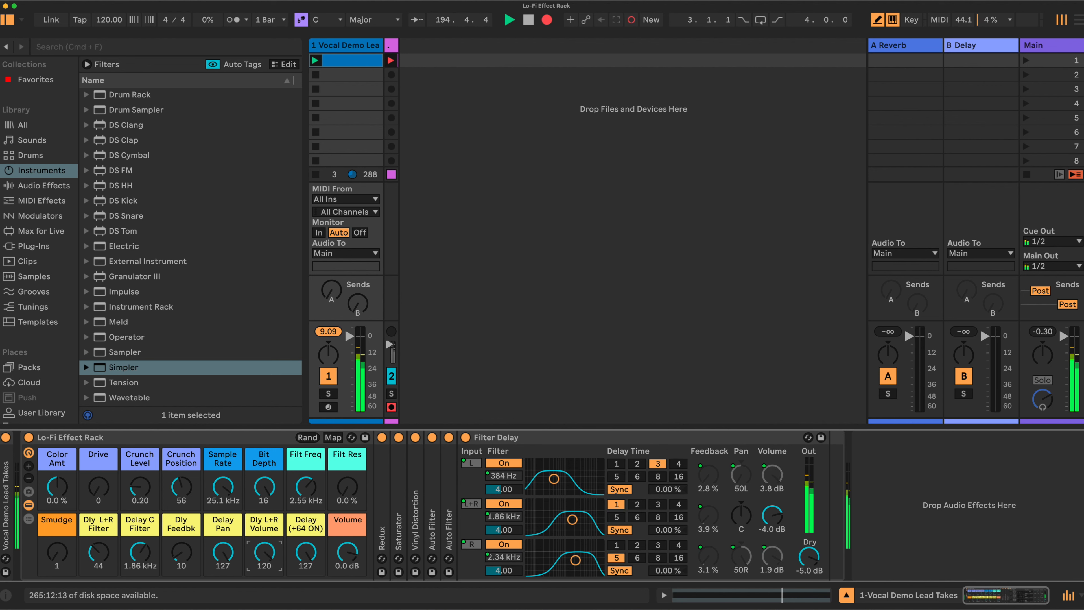
left_click_drag(264, 552, 264, 577)
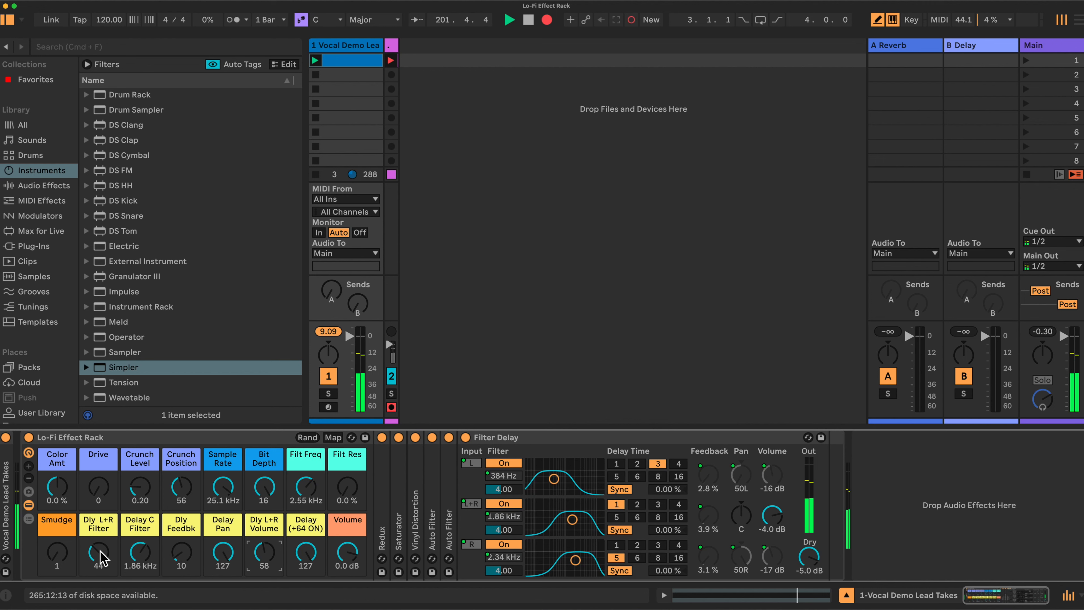
left_click_drag(98, 556, 97, 487)
left_click_drag(134, 557, 97, 572)
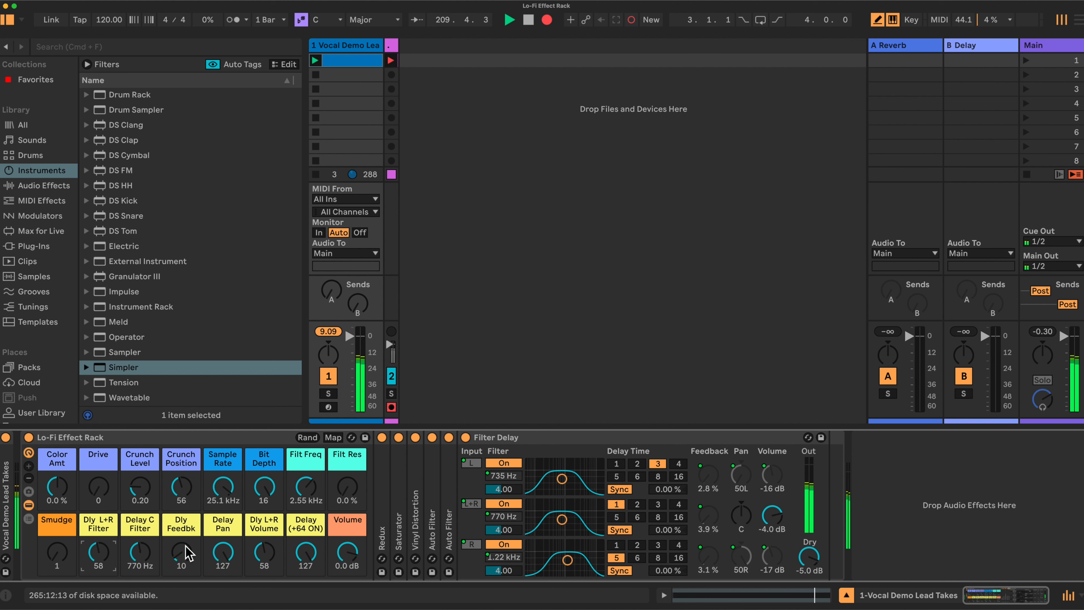
Step: Raise Dly Feedbk to 127 and settle it at 117, and set Dly L+R Filter and Dly L+R Volume to 127
left_click_drag(181, 551, 180, 539)
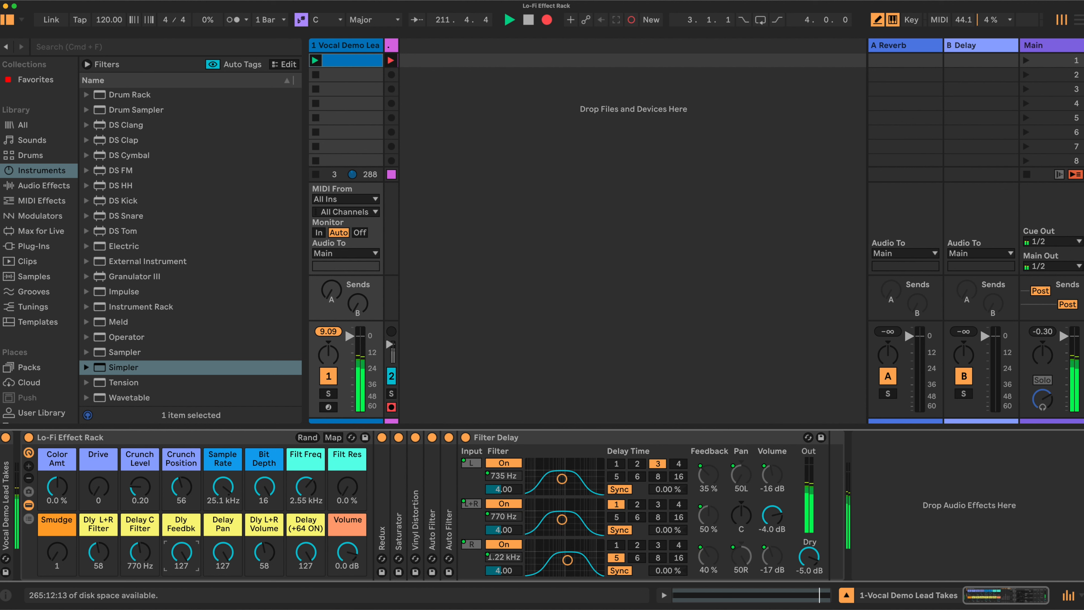
left_click_drag(98, 566, 98, 536)
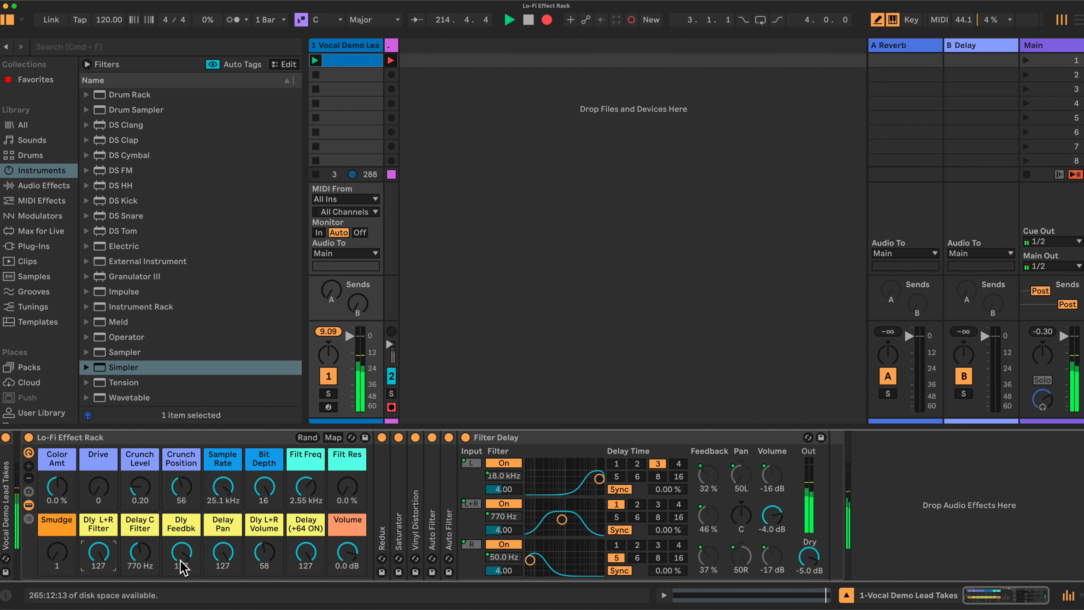
left_click(275, 555)
left_click_drag(273, 555, 274, 525)
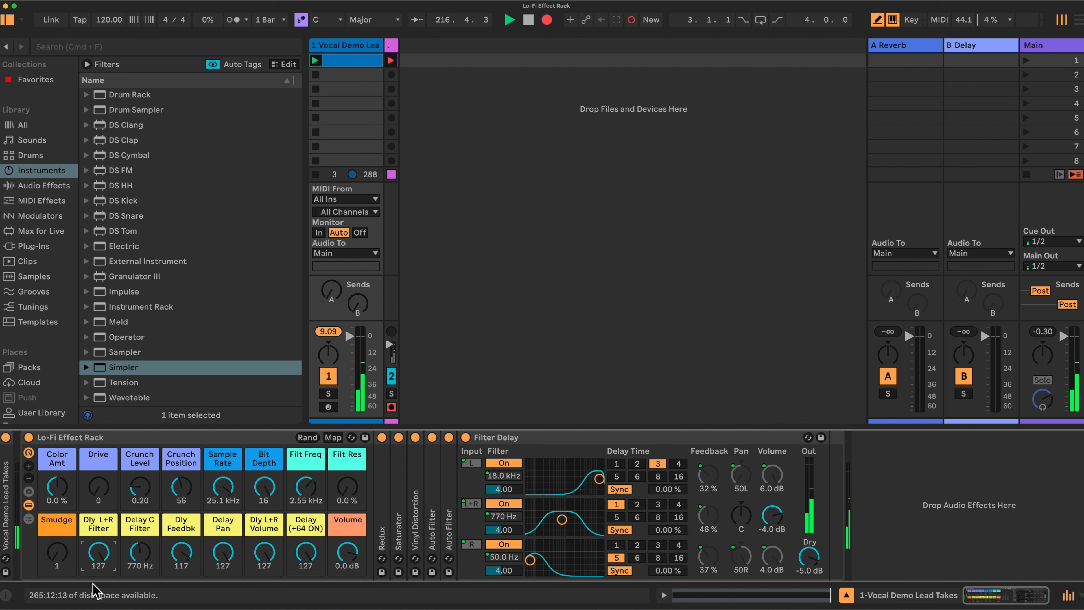
Step: Set Dly L+R Filter to 19 and Delay Pan to 79, and move Delay C Filter to 1.41 kHz and down to 192 Hz
left_click_drag(98, 555, 98, 601)
left_click_drag(132, 548, 133, 543)
left_click_drag(218, 549, 218, 565)
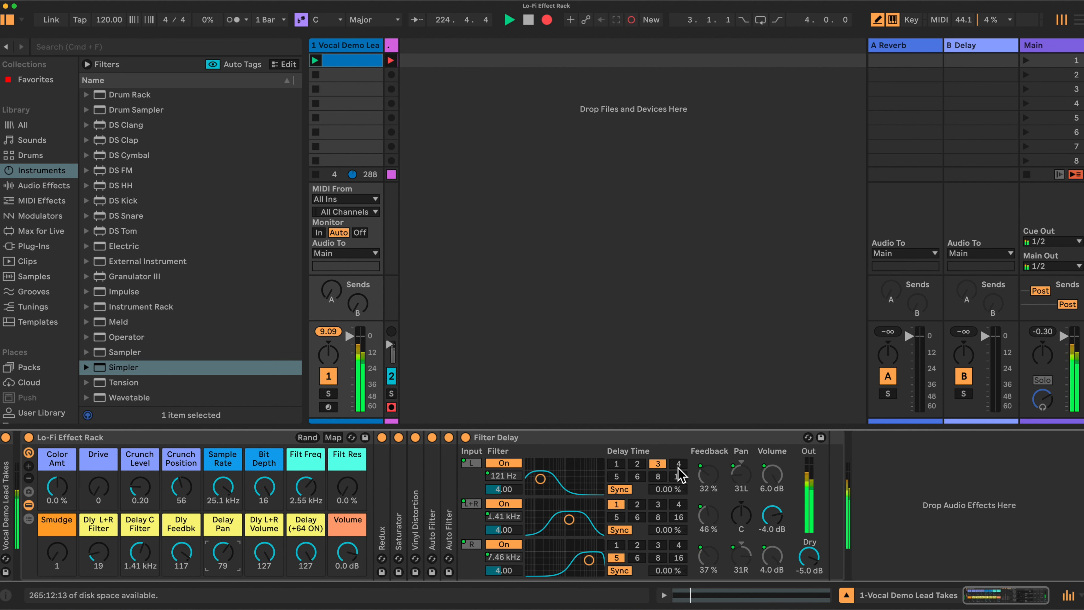
left_click_drag(155, 551, 154, 591)
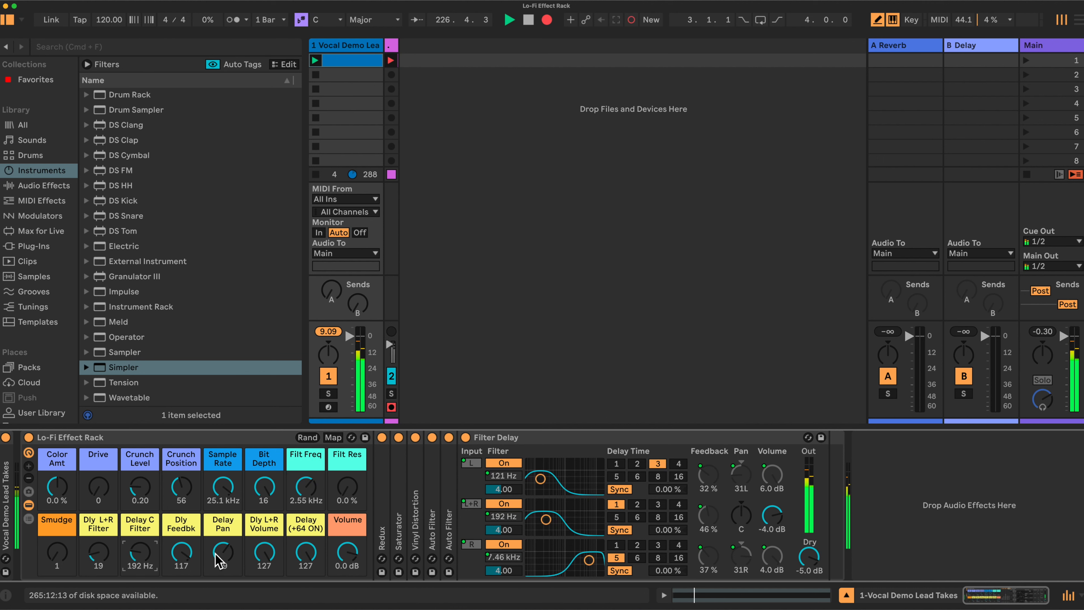
Step: Set Delay (+64 ON) to 0 and check the randomization exclusion option of the Volume and Dly Feedbk macros
left_click_drag(305, 554, 306, 605)
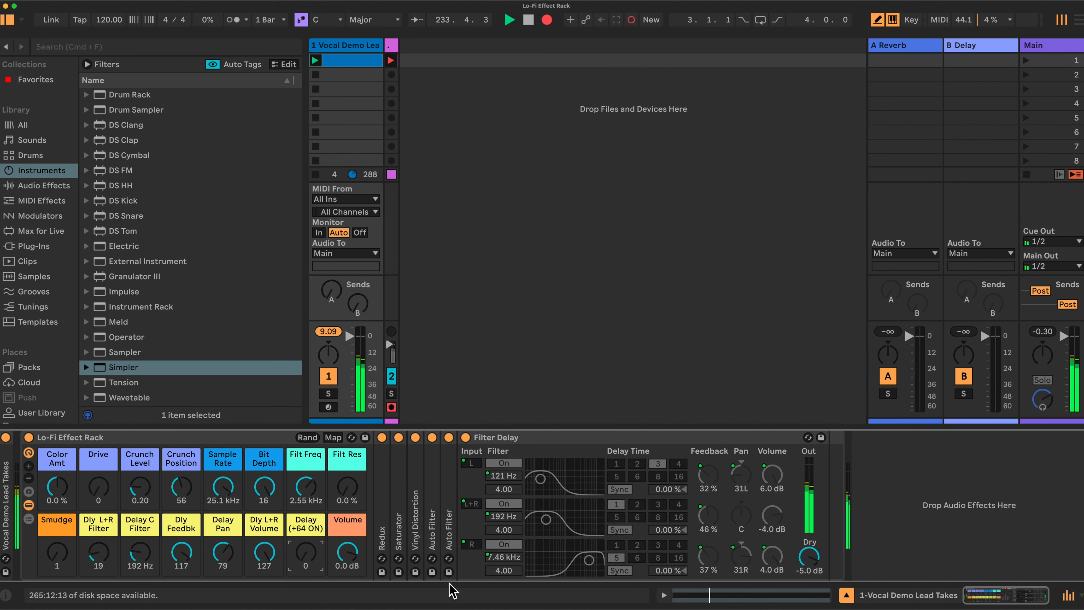
right_click(347, 558)
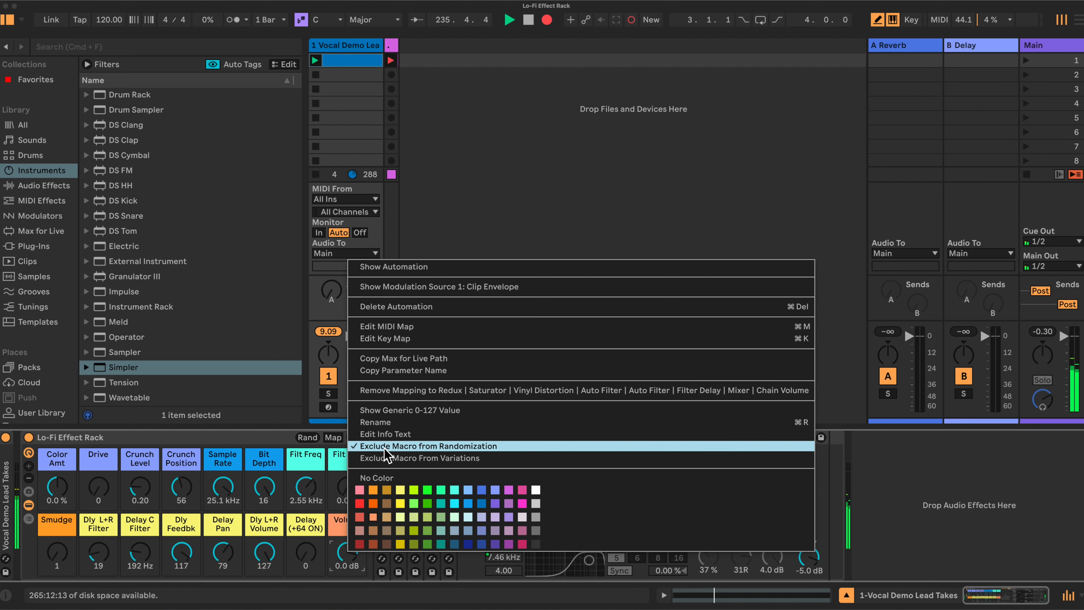
left_click(282, 444)
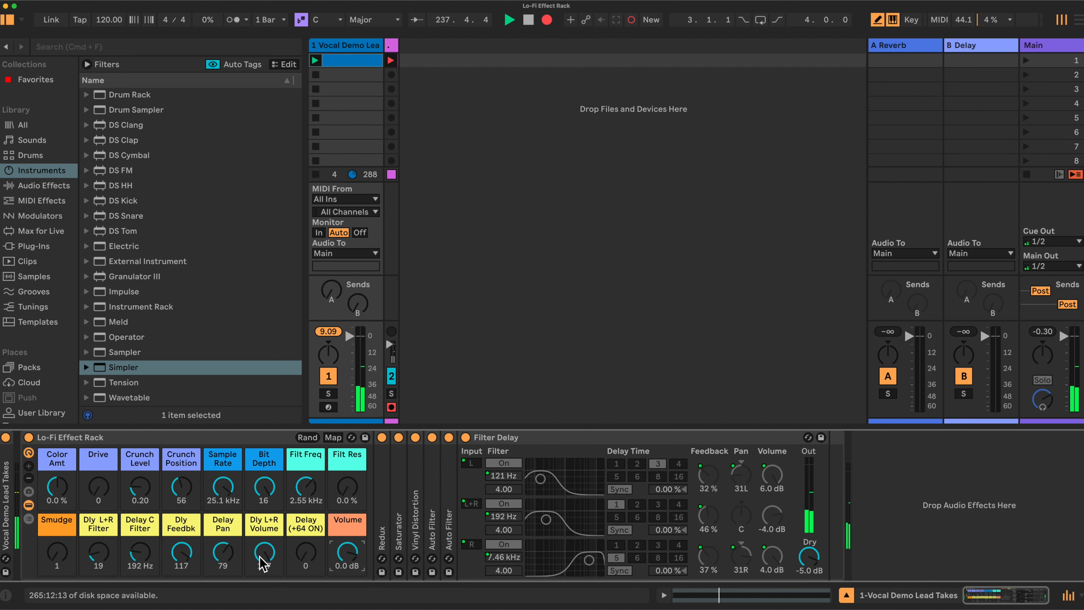
right_click(184, 551)
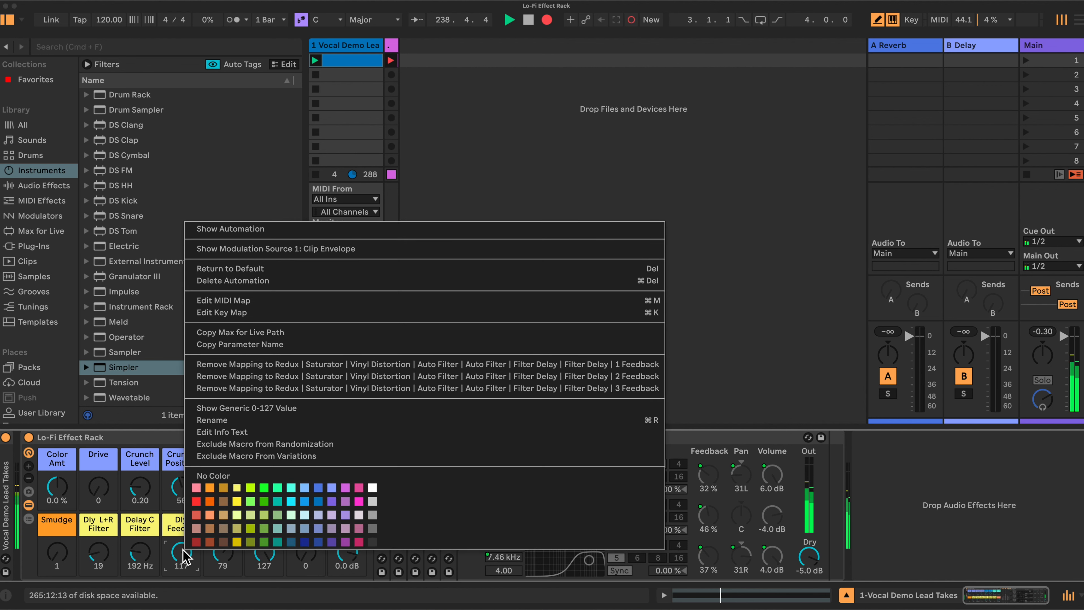
left_click(169, 447)
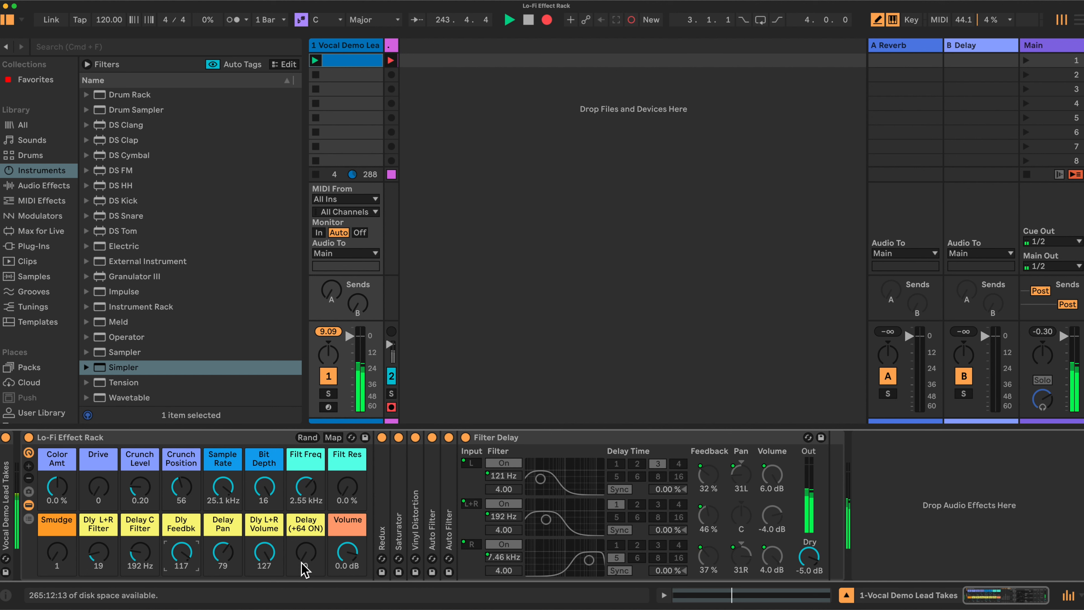
Step: Move Delay (+64 ON) to 127 and back to 0, and check its randomization exclusion option
left_click_drag(306, 555, 306, 513)
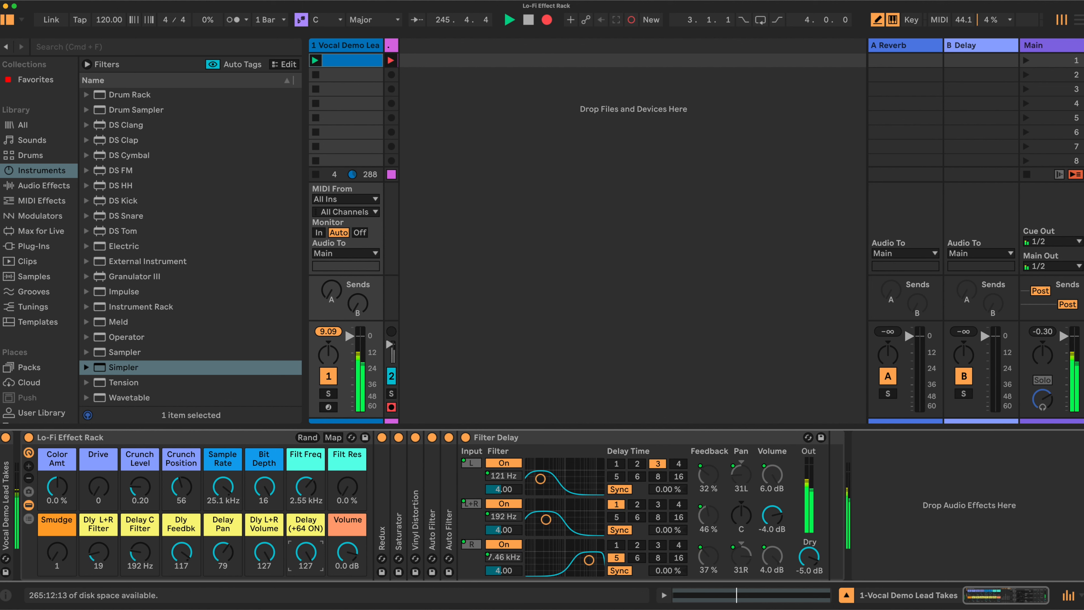
left_click_drag(306, 553, 305, 572)
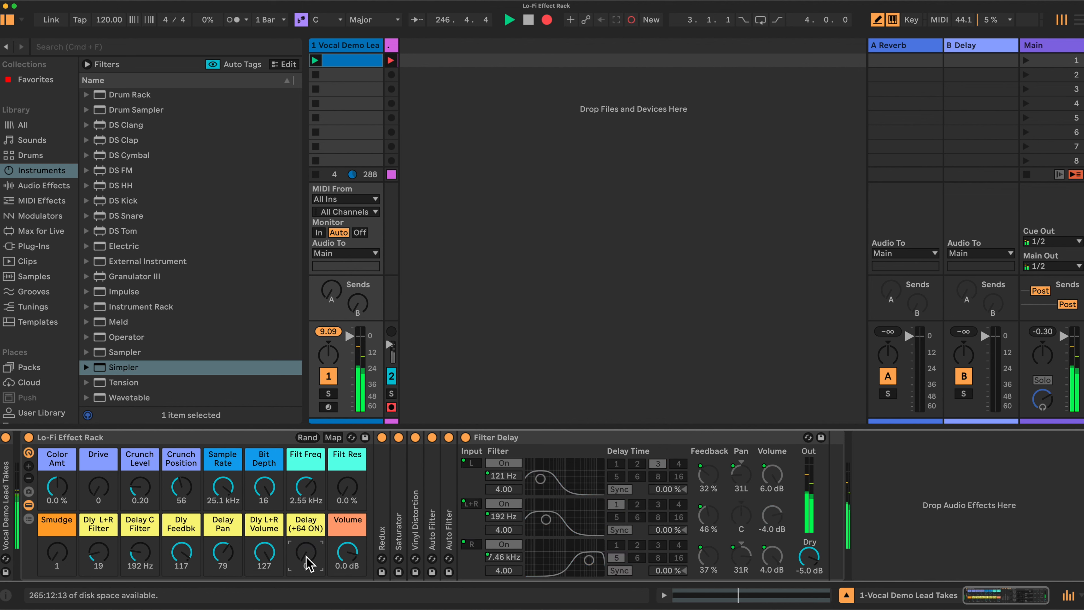
right_click(307, 531)
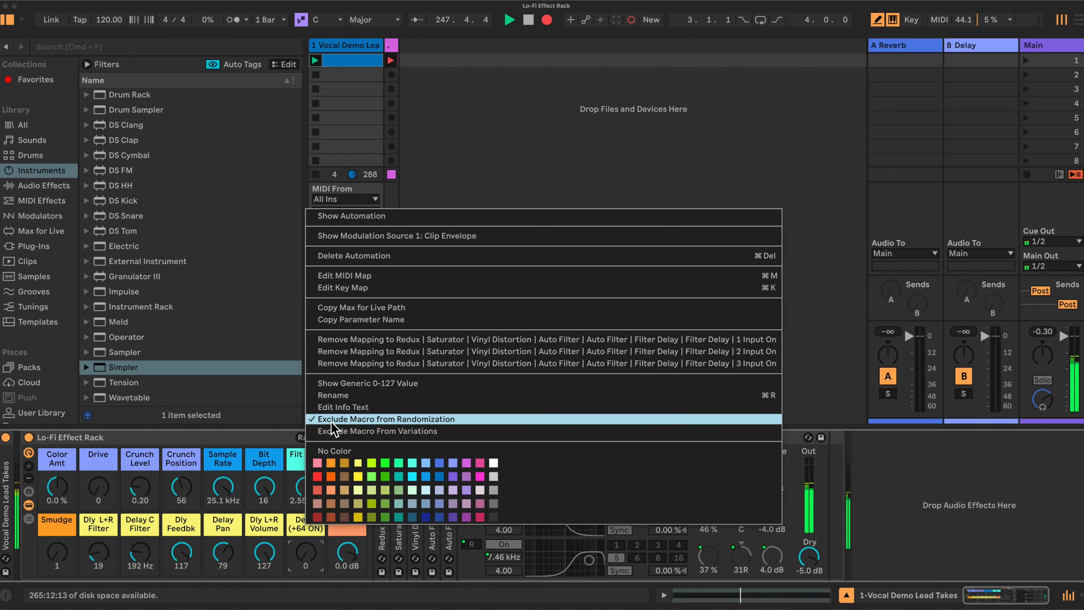
left_click(295, 514)
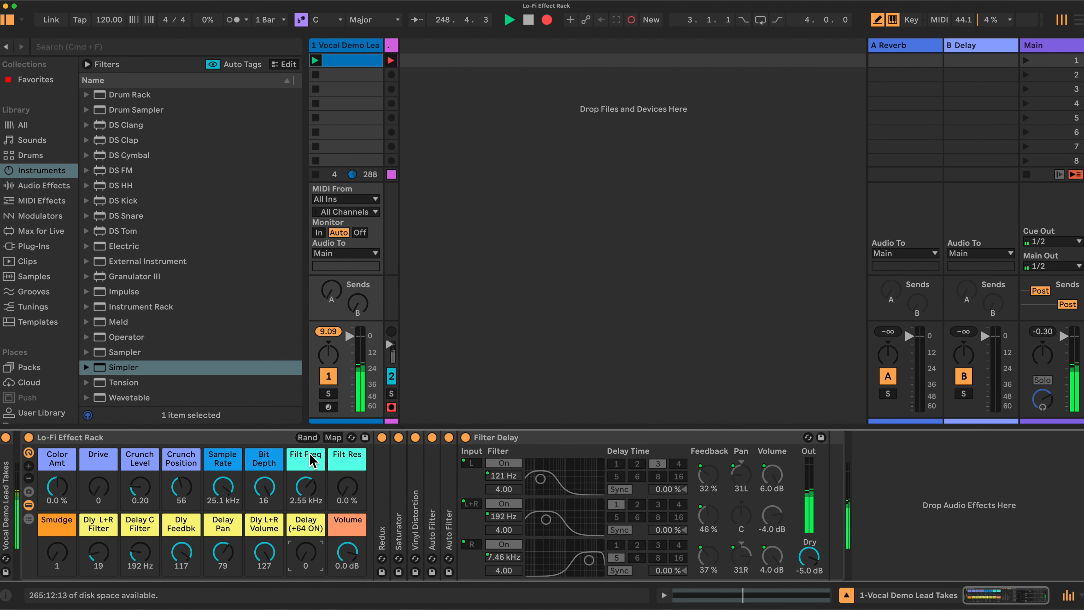
Step: Randomize the rack's macros several times, raising Filt Freq to 2.26 kHz after the first randomization
left_click(307, 437)
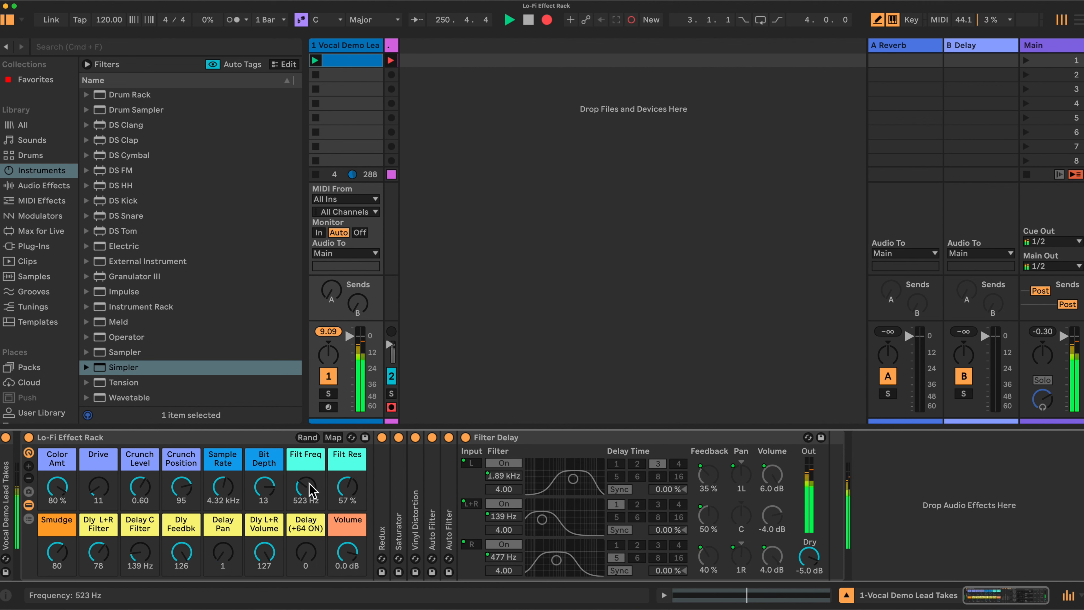
left_click_drag(306, 486, 306, 480)
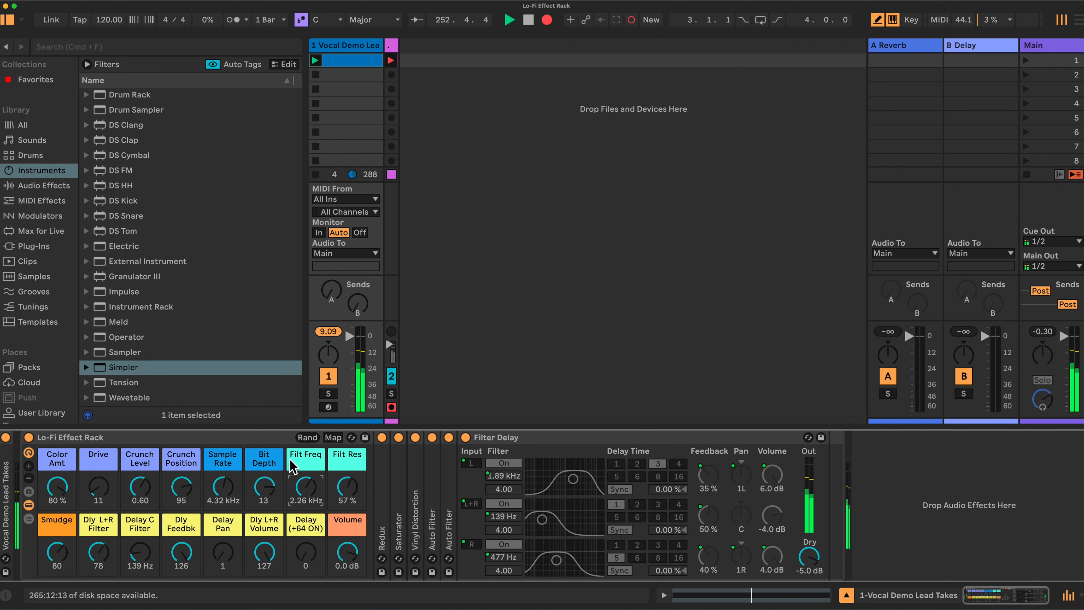
left_click(307, 437)
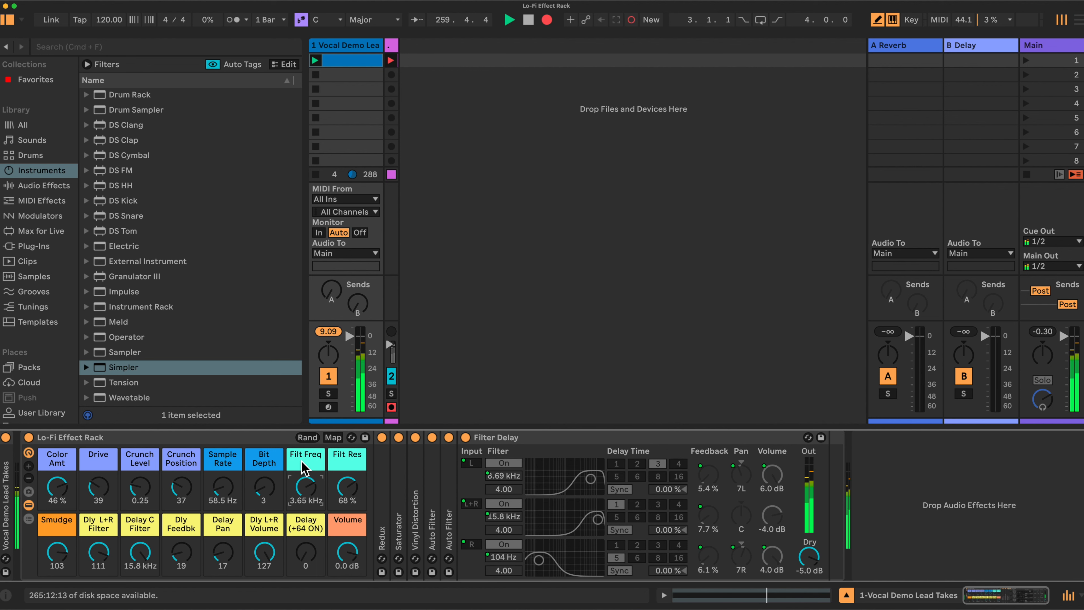
left_click(305, 437)
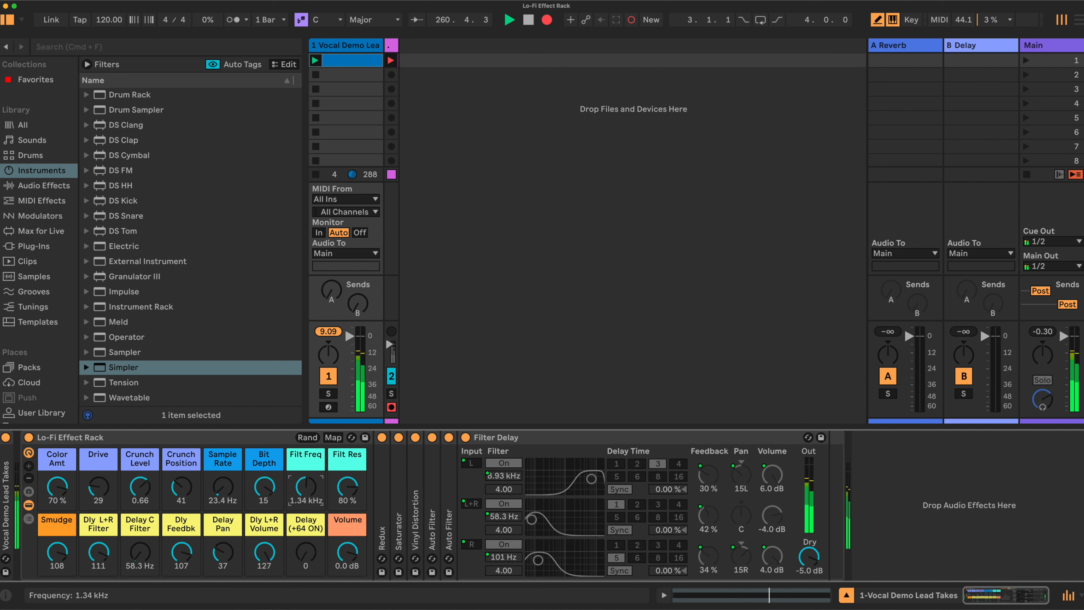
Step: Randomize the macros once more, and set Filt Freq to 2.35 kHz and Delay (+64 ON) to 127
left_click(307, 438)
left_click_drag(306, 487, 305, 480)
left_click_drag(305, 551, 305, 525)
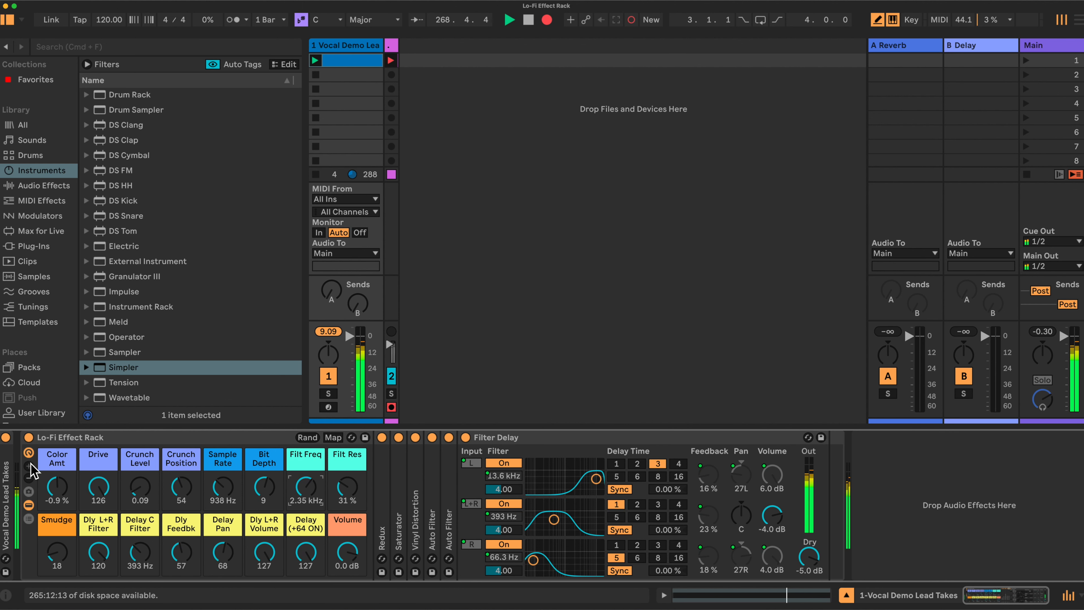
Step: Show the rack's Macro Variations and lower Filt Freq to 1.51 kHz
left_click(29, 490)
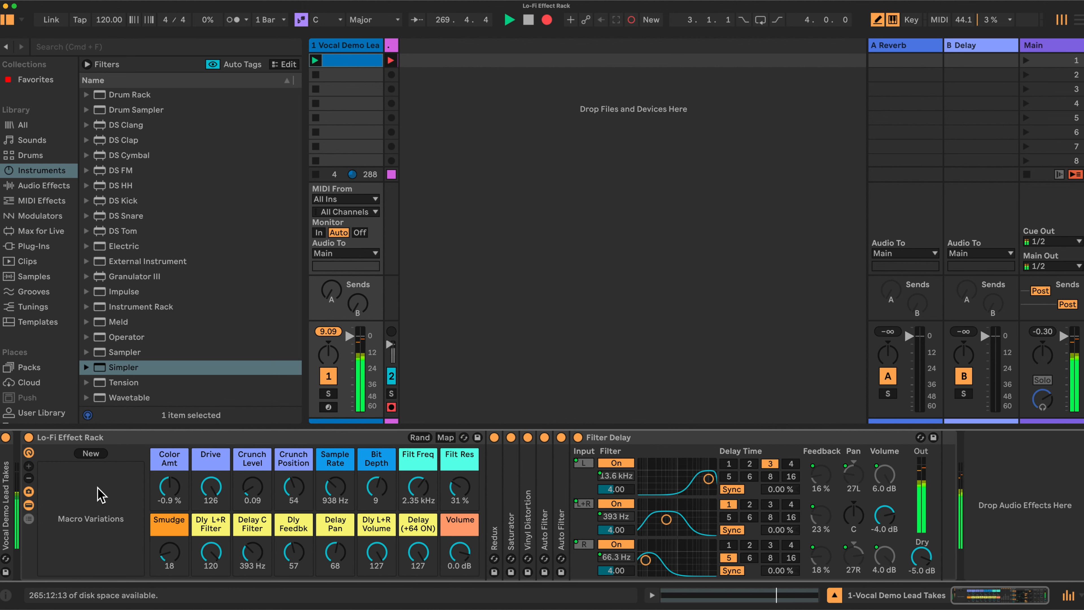
left_click_drag(419, 486, 419, 496)
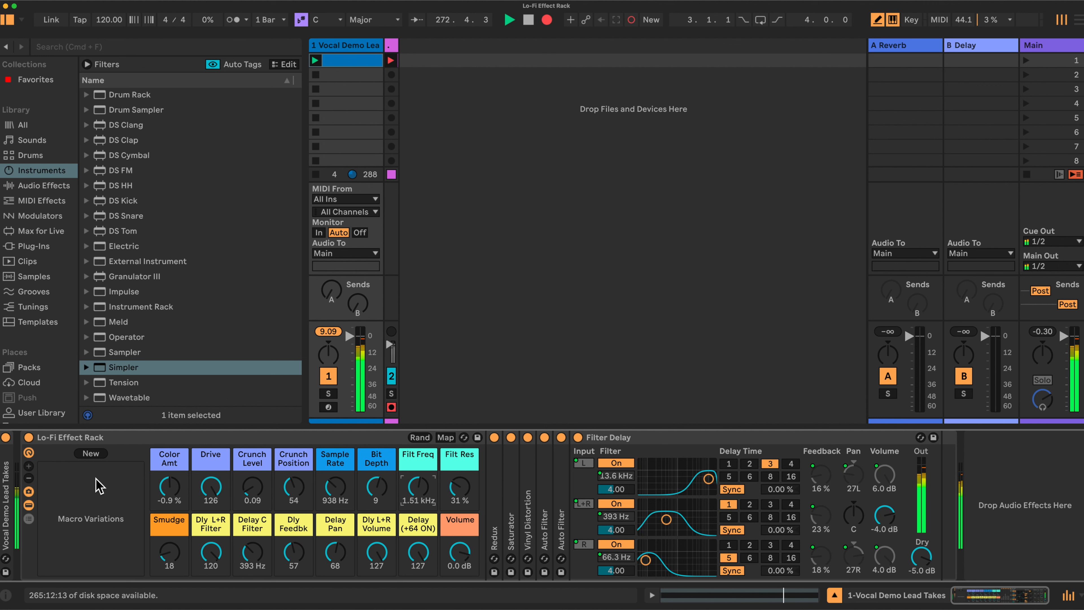
Step: Randomize the macros again, bring Filt Freq down to 738 Hz, and lower Delay (+64 ON)
left_click(419, 436)
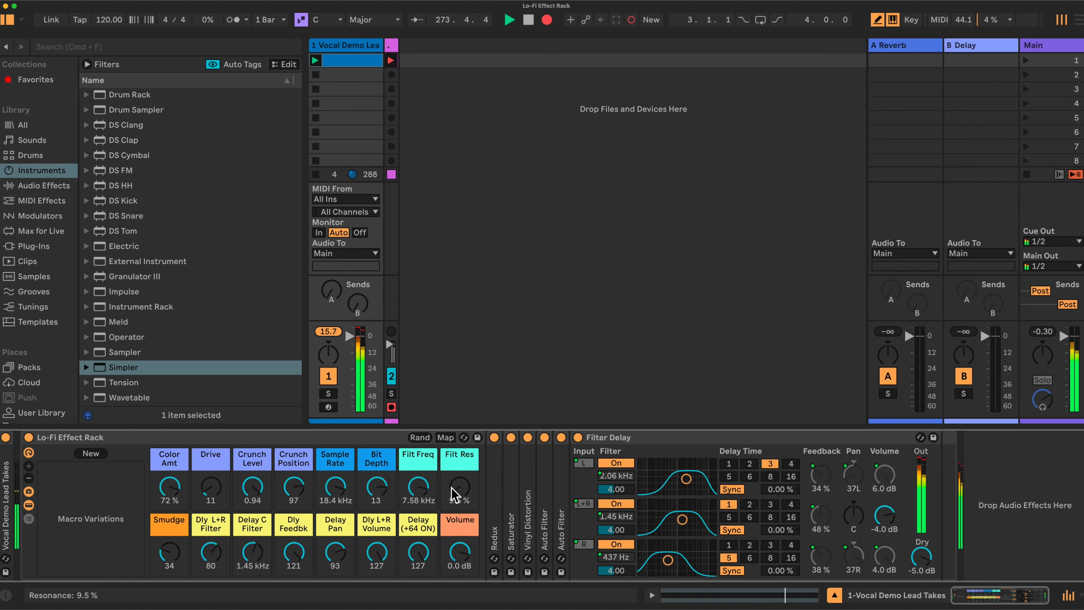
left_click_drag(418, 487, 418, 504)
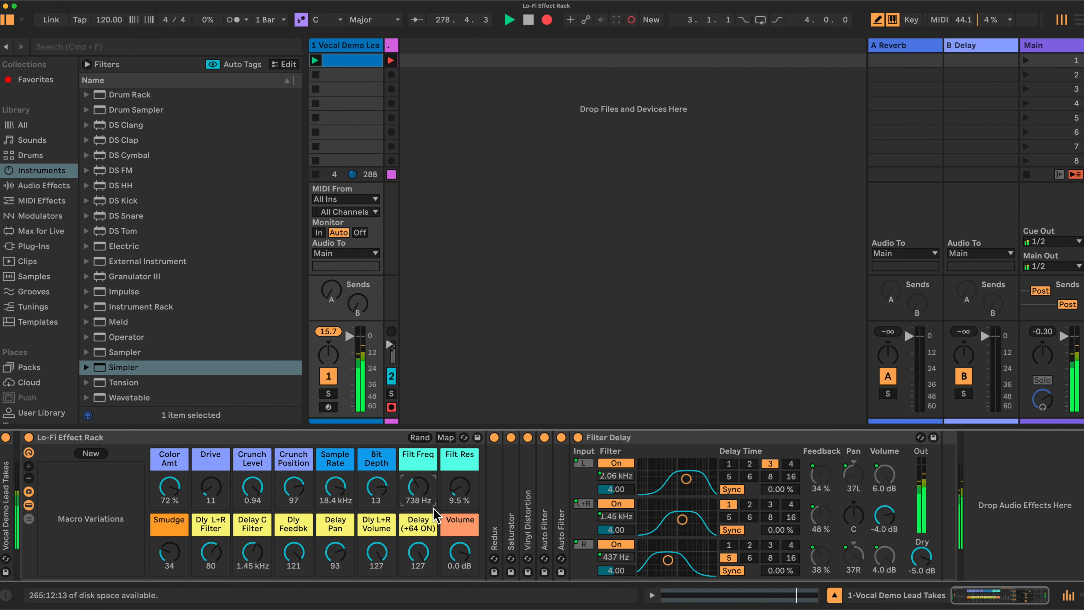
left_click_drag(413, 483, 459, 487)
left_click_drag(418, 553, 418, 583)
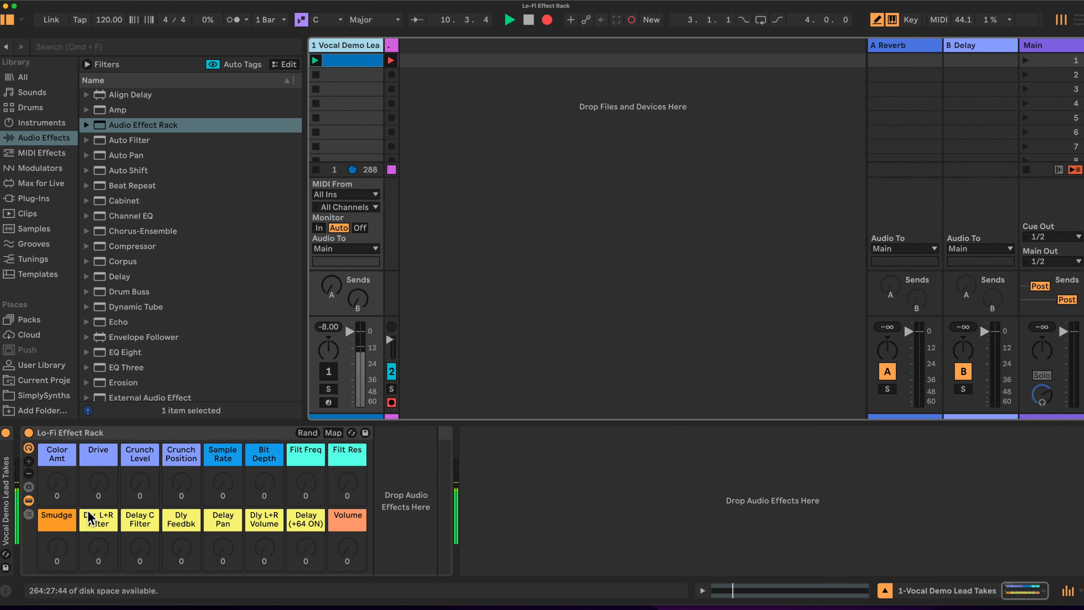
Step: Reduce the Lo-Fi Effect Rack's visible macro controls to six and restore all sixteen
left_click(29, 474)
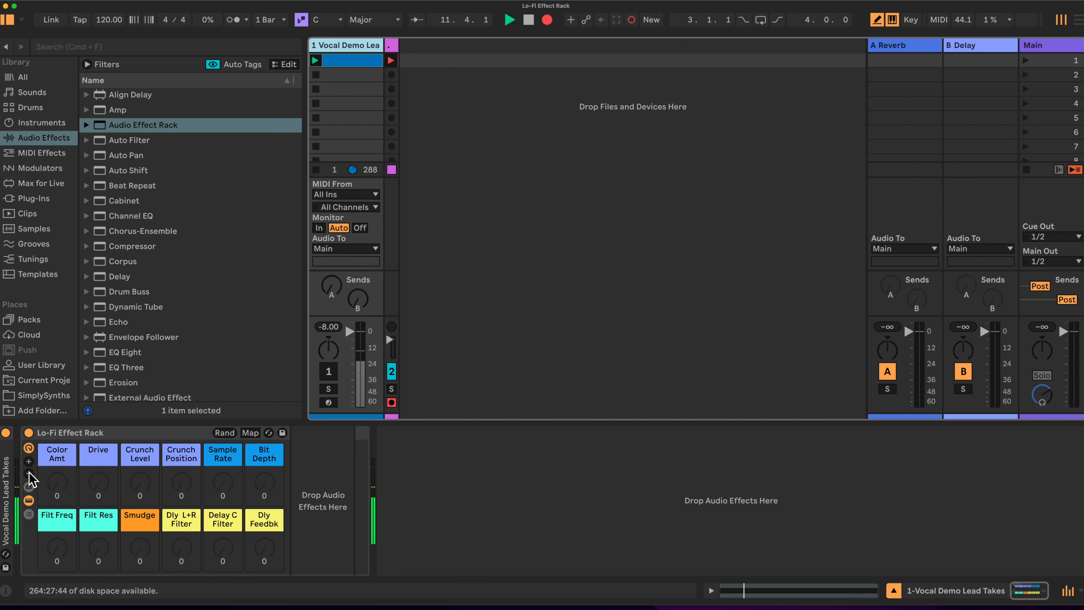
left_click(28, 474)
left_click(28, 474)
left_click(28, 474)
left_click(29, 473)
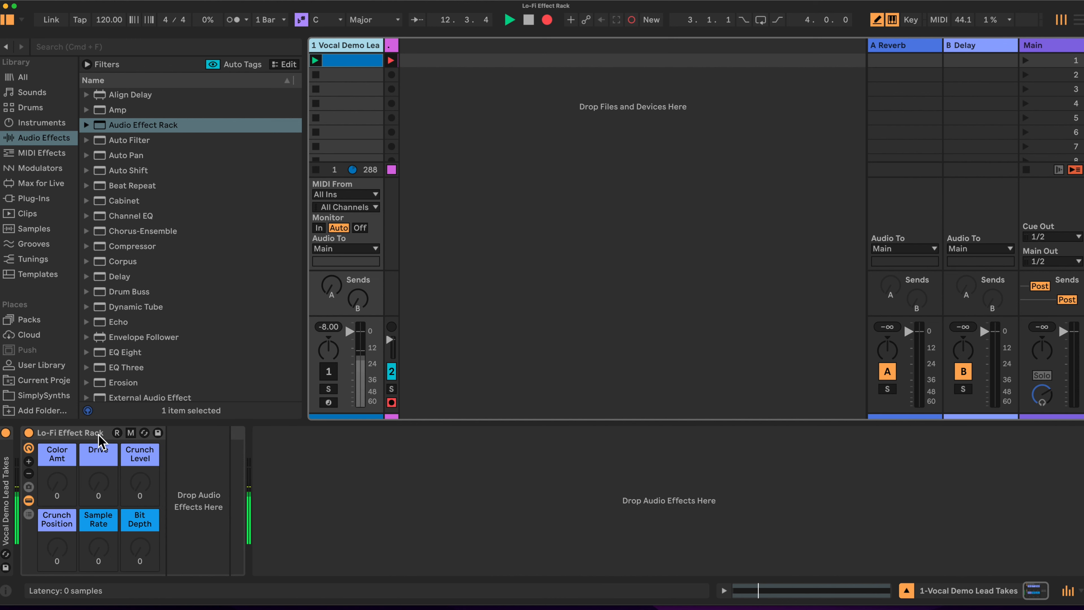
left_click(28, 462)
left_click(27, 462)
left_click(27, 462)
left_click(27, 462)
left_click(28, 462)
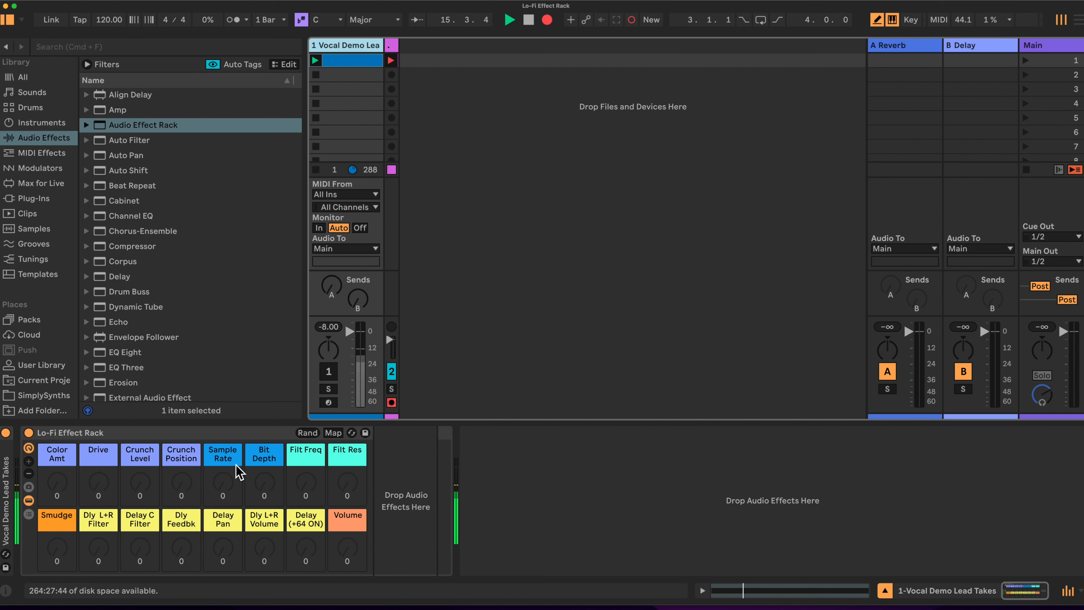
Step: Show the empty rack's chain list and map the Chain Volume to the Volume macro
left_click(29, 514)
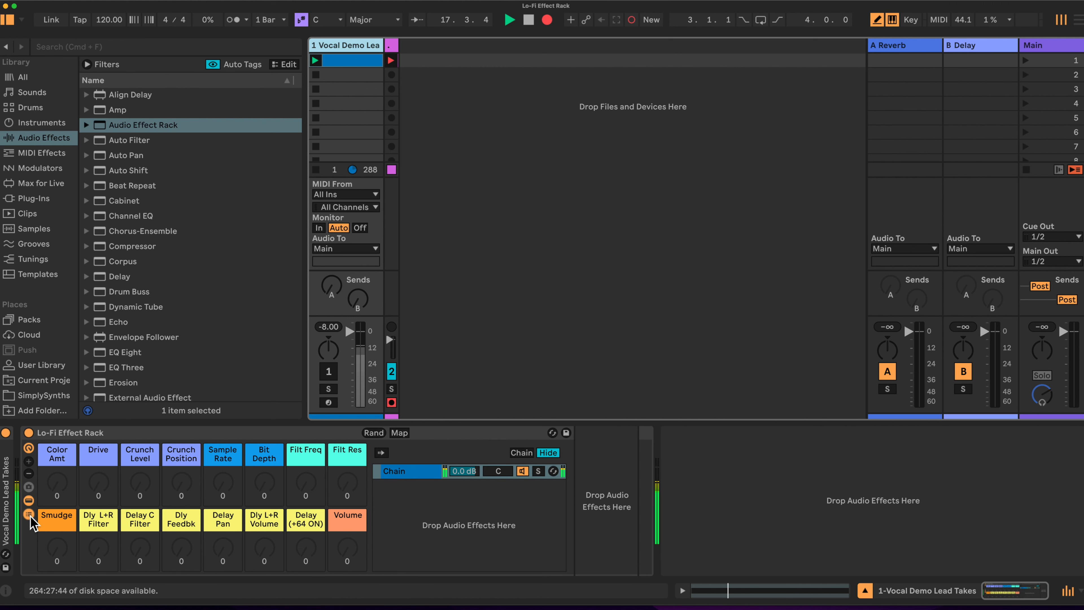
left_click(399, 432)
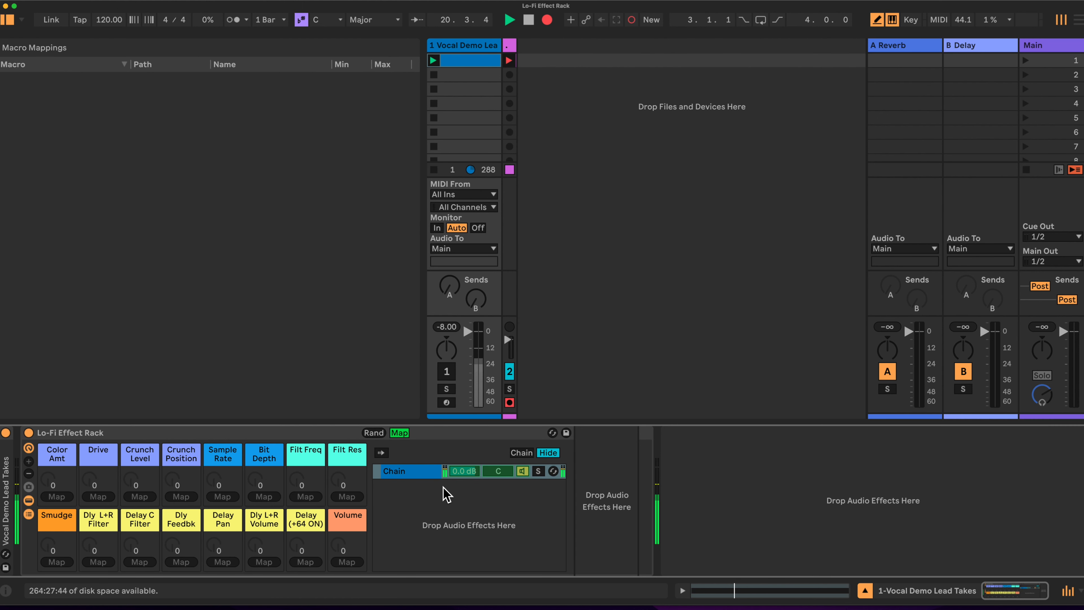
left_click(460, 473)
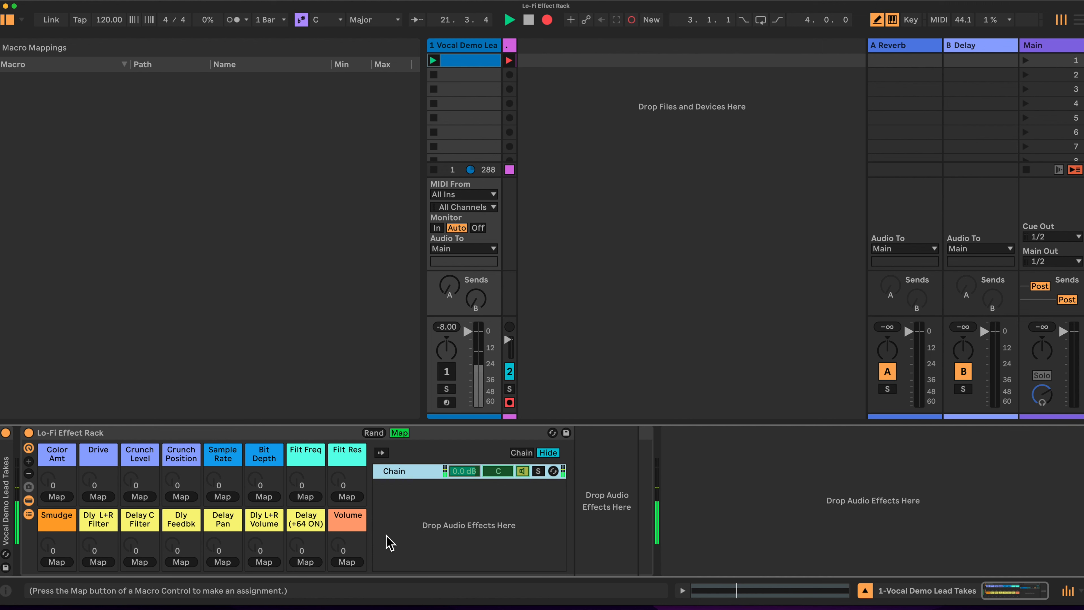
left_click(346, 562)
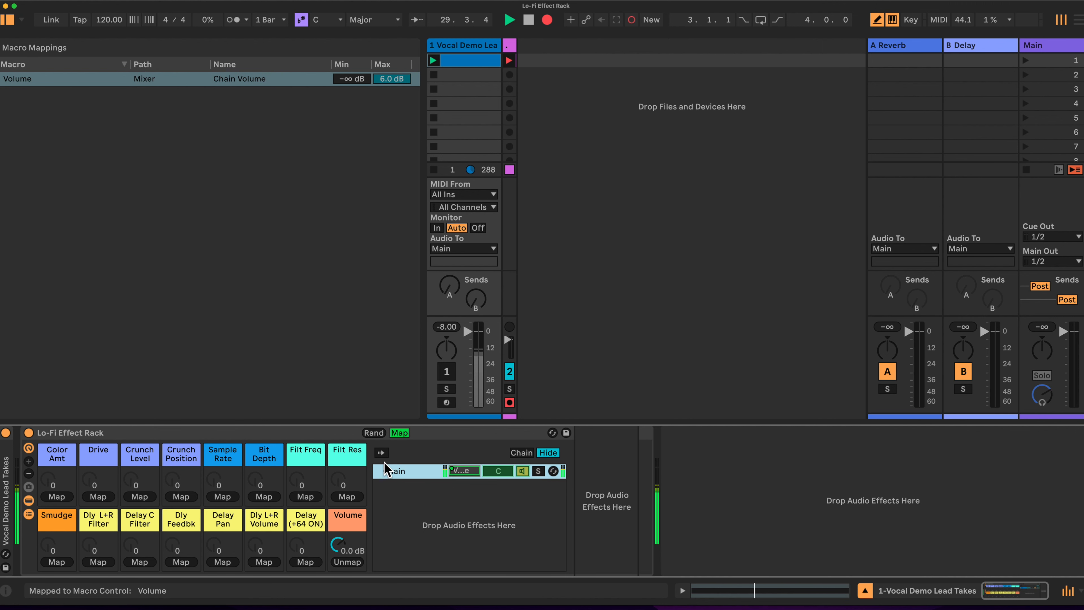
left_click(400, 433)
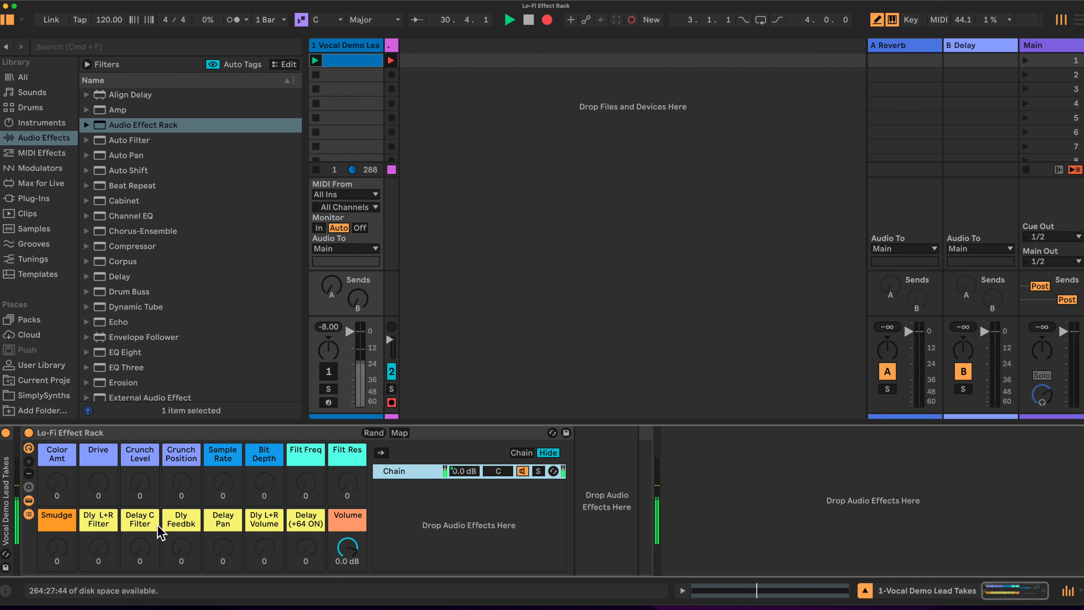
Step: Hide the rack's chain list and add Redux, Saturator and Vinyl Distortion in that order inside the Lo-Fi Effect Rack
left_click(28, 512)
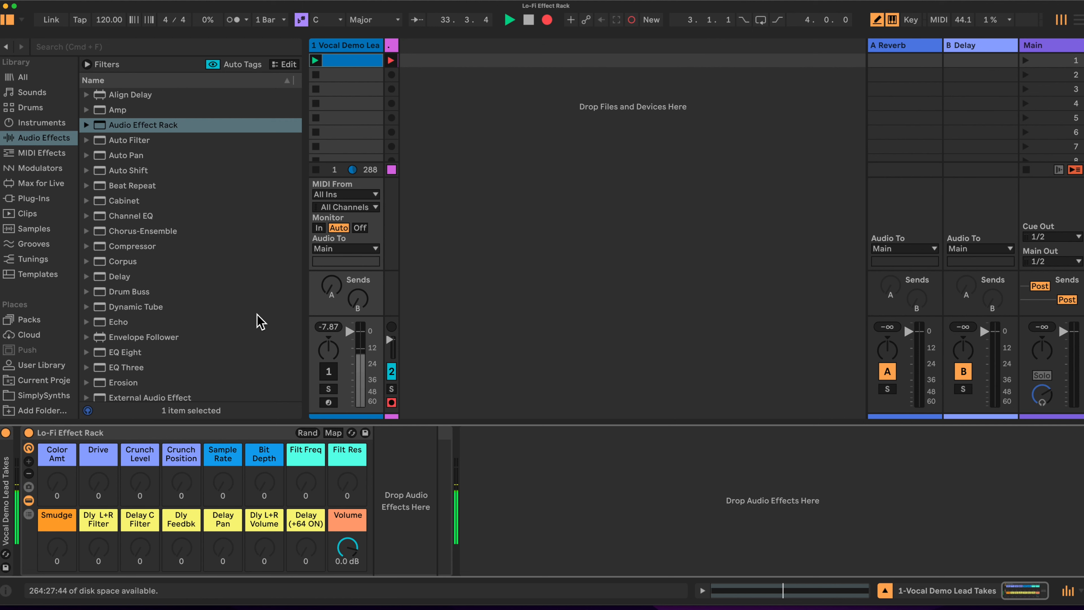
scroll(193, 265, "down", 4)
scroll(192, 259, "down", 10)
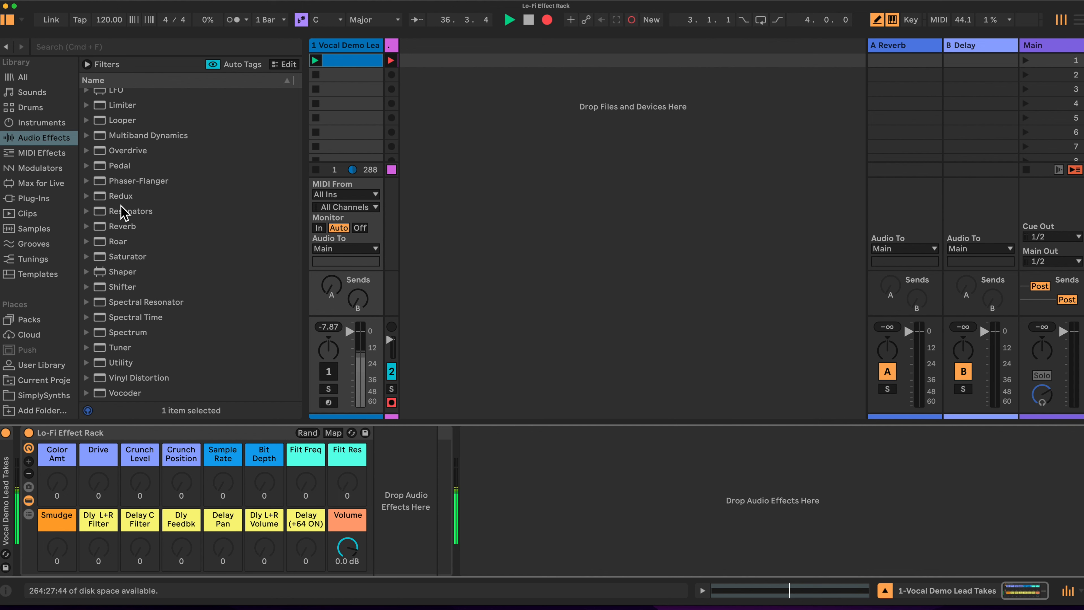
left_click_drag(121, 196, 380, 490)
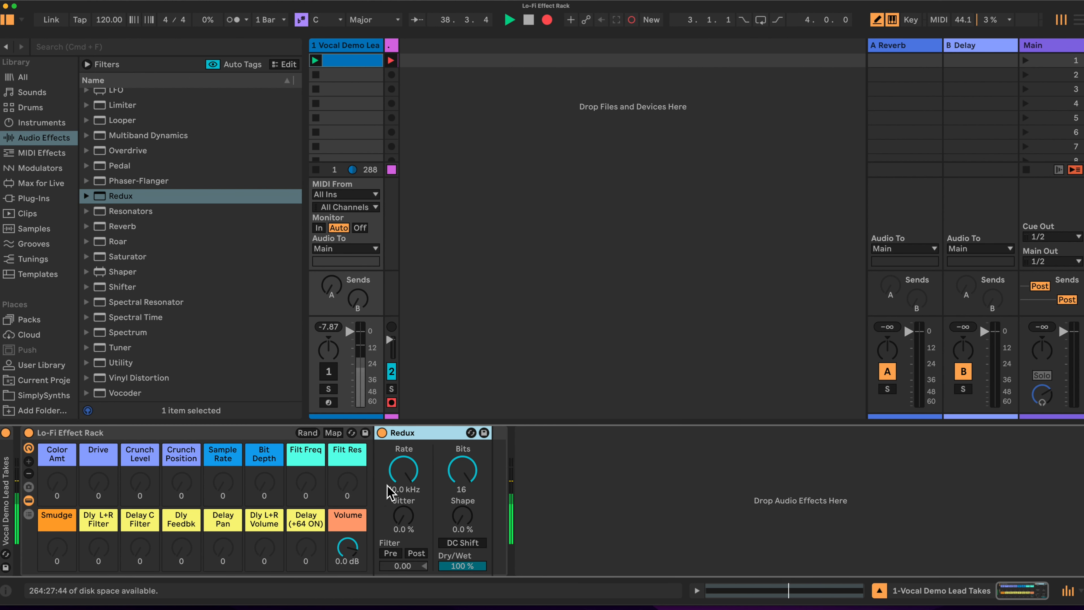
left_click_drag(120, 257, 492, 485)
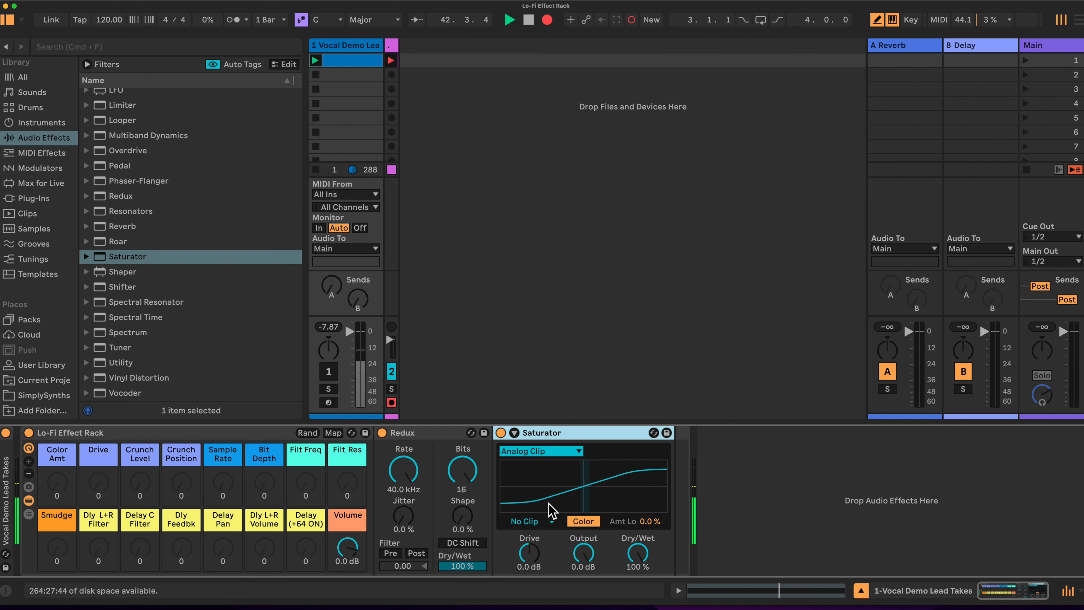
left_click_drag(136, 381, 673, 474)
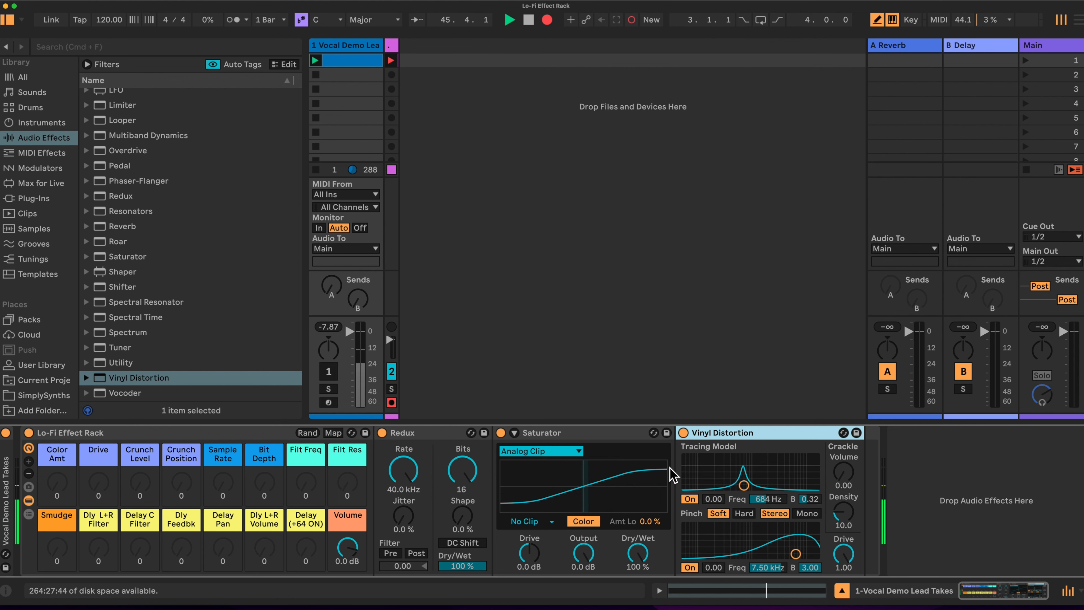
Step: Add two Auto Filters followed by a Filter Delay after Vinyl Distortion in the rack's chain
scroll(189, 201, "up", 15)
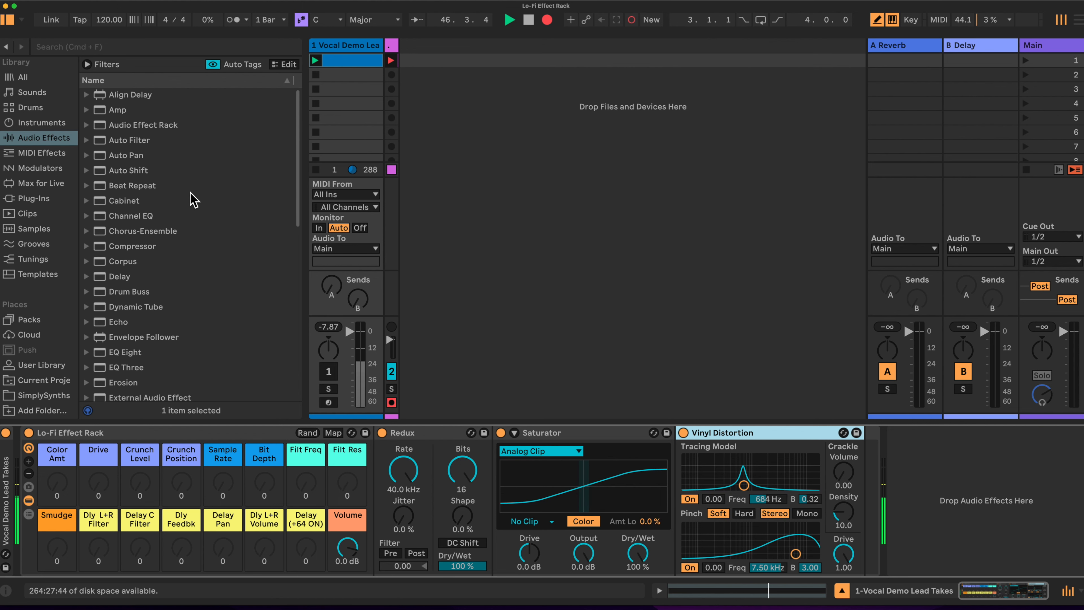
left_click(133, 141)
left_click_drag(133, 141, 860, 486)
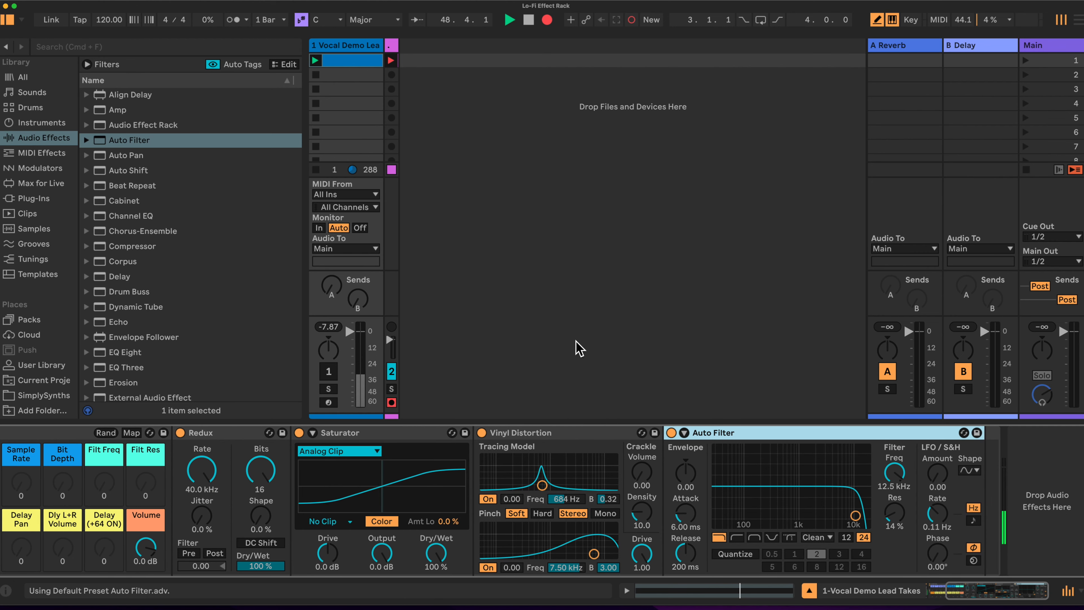
left_click_drag(127, 143, 986, 464)
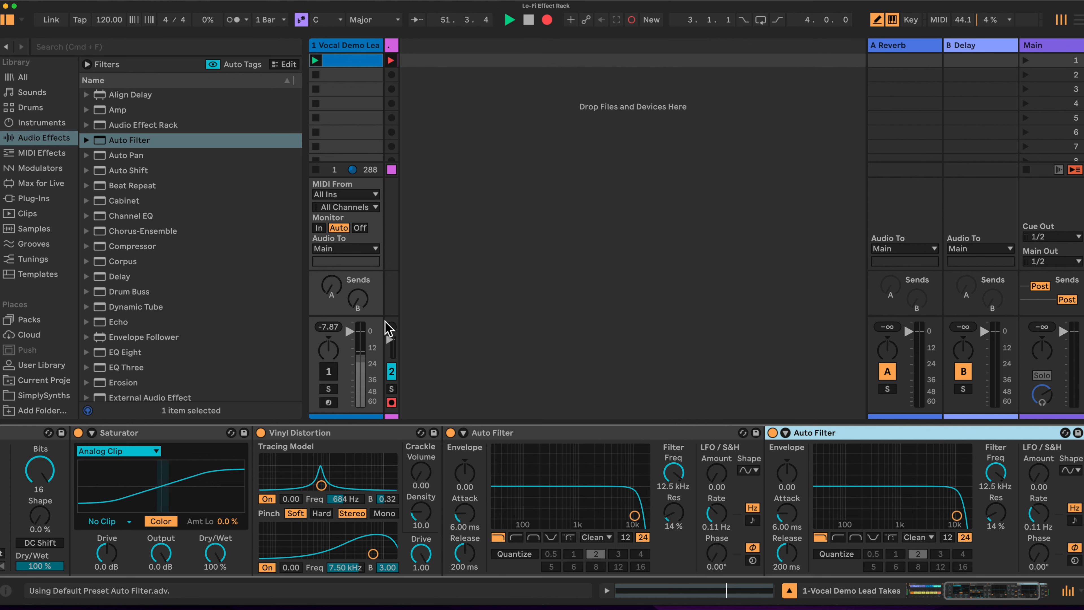
scroll(188, 365, "down", 5)
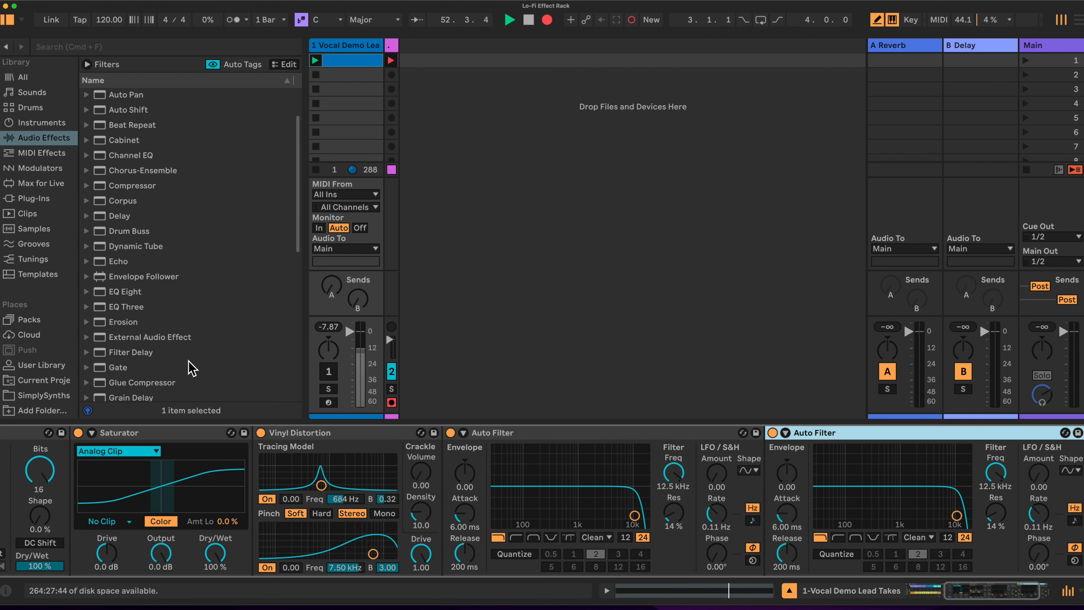
scroll(401, 474, "right", 3)
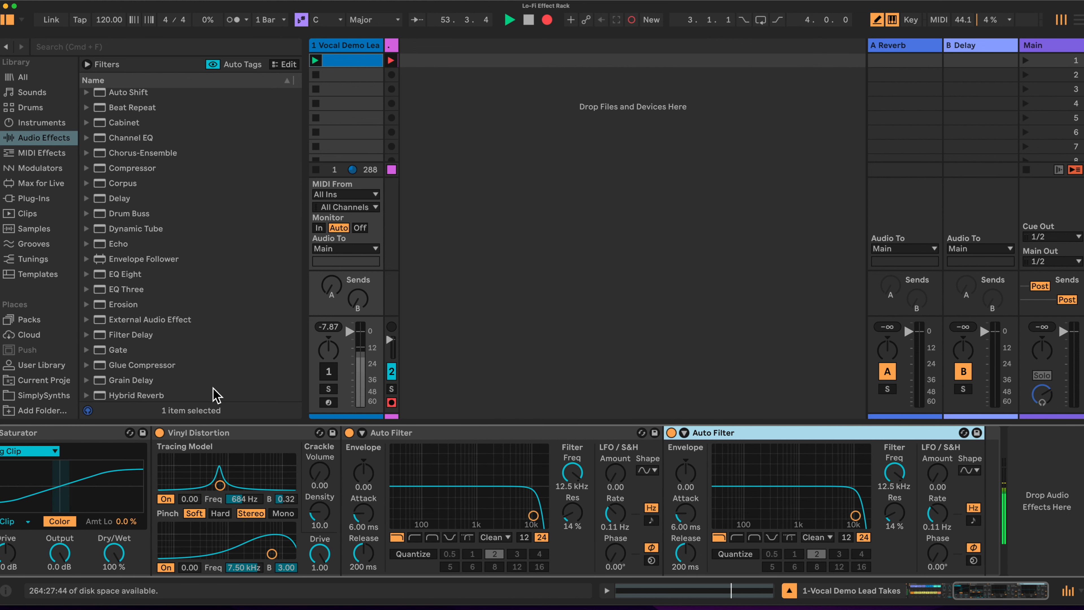
left_click_drag(132, 336, 994, 484)
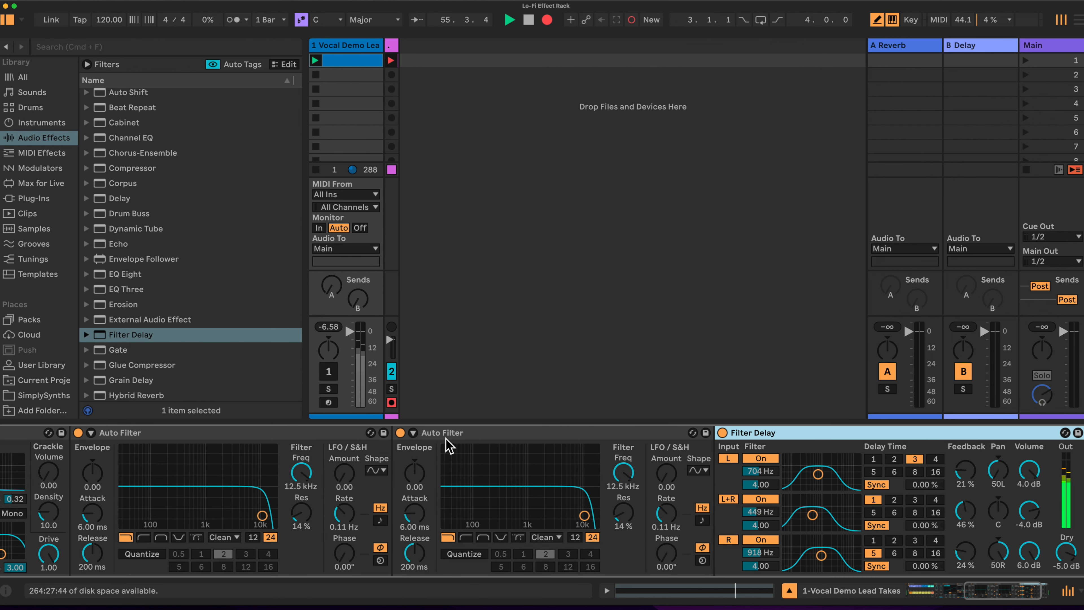
Step: Switch the first Auto Filter to high-pass, set its frequency to 30 Hz and fold the device
scroll(443, 442, "left", 5)
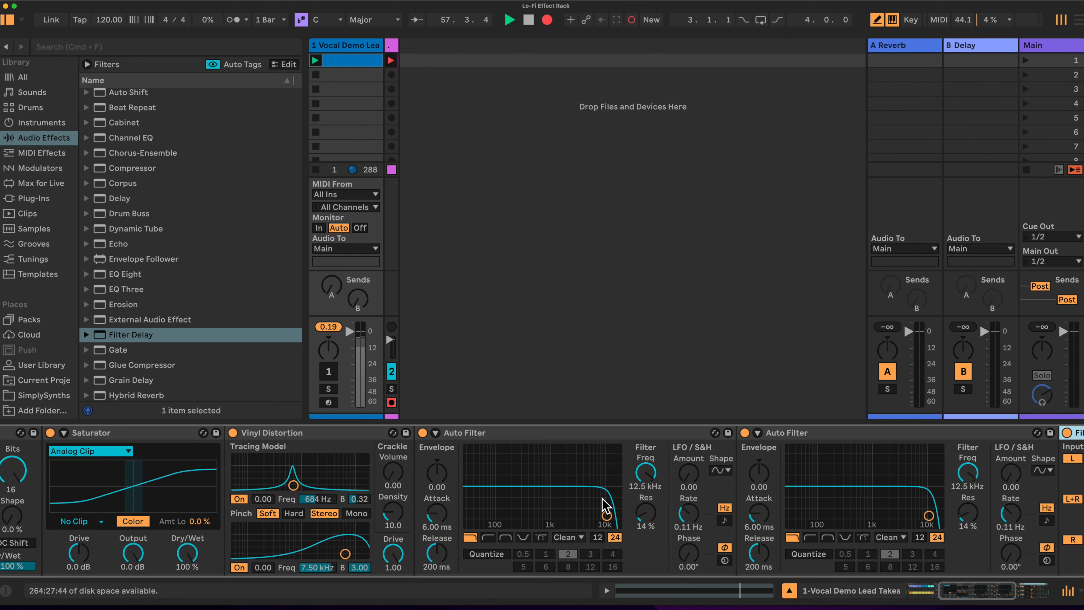
left_click(487, 538)
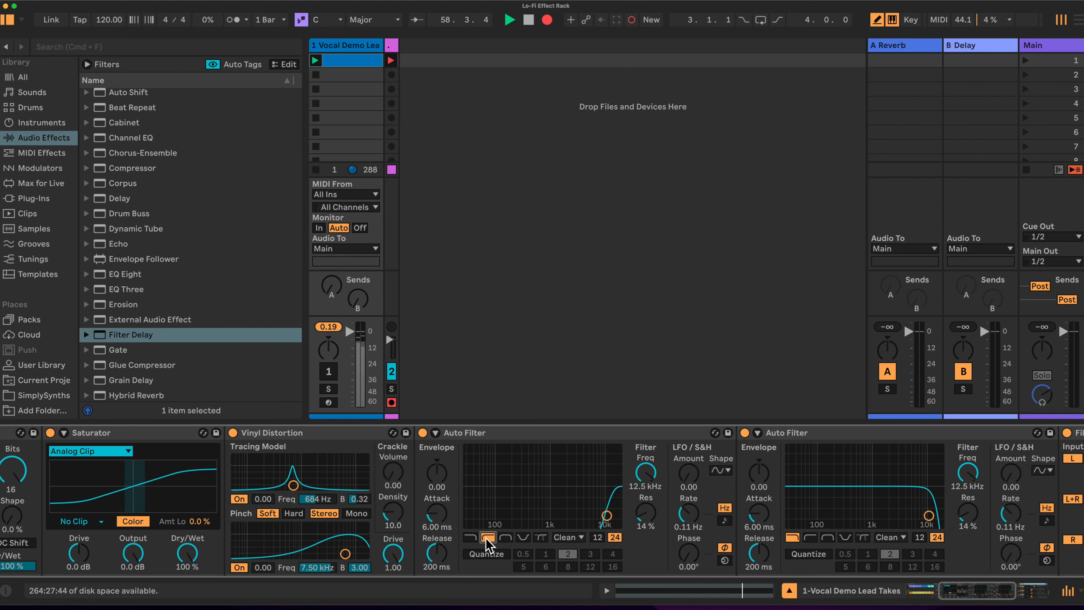
left_click_drag(646, 474, 646, 534)
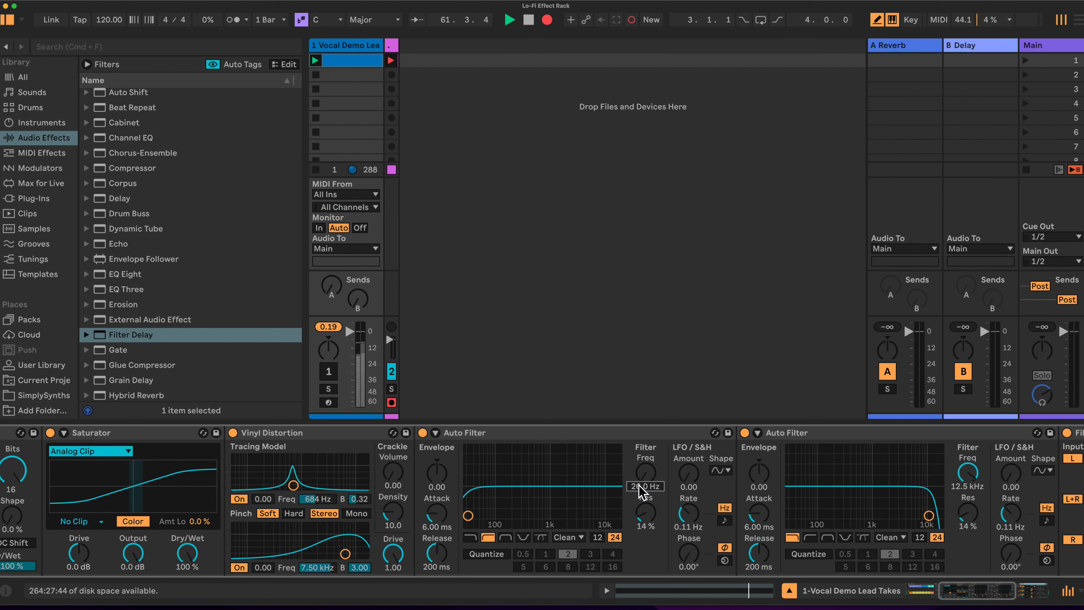
key("Return")
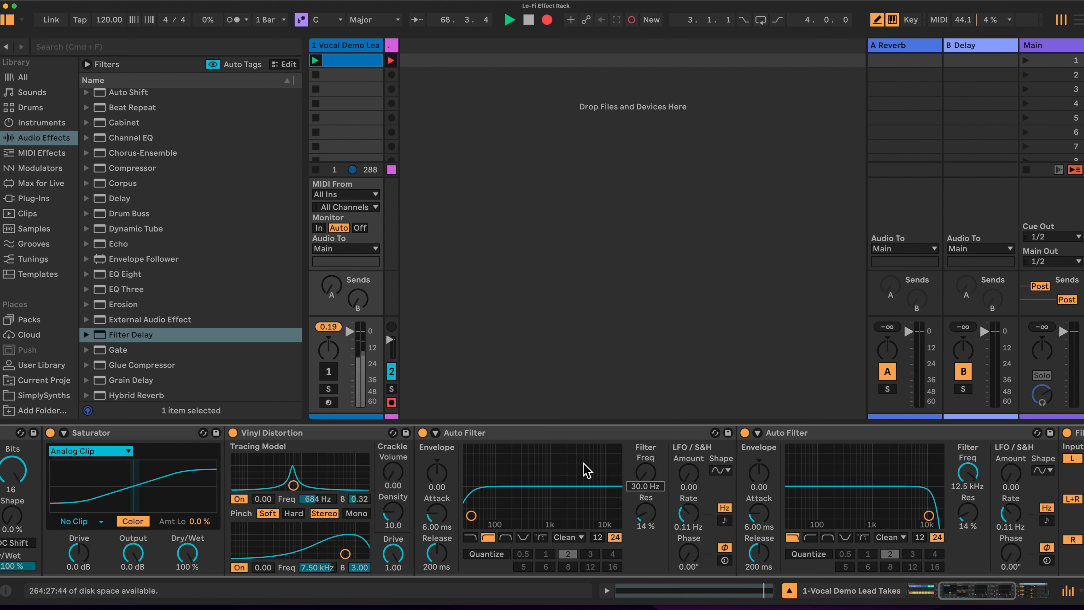
double_click(545, 436)
Step: Map Redux's Rate to the Sample Rate macro and its Bits to the Bit Depth macro
scroll(491, 440, "left", 3)
scroll(491, 439, "left", 2)
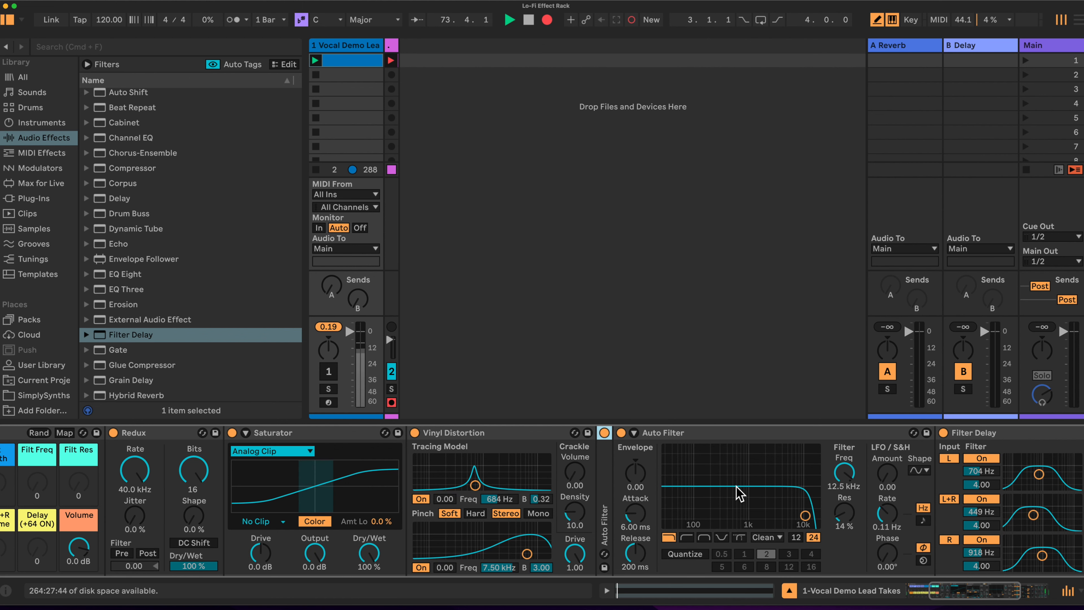
scroll(524, 445, "left", 5)
scroll(525, 446, "left", 6)
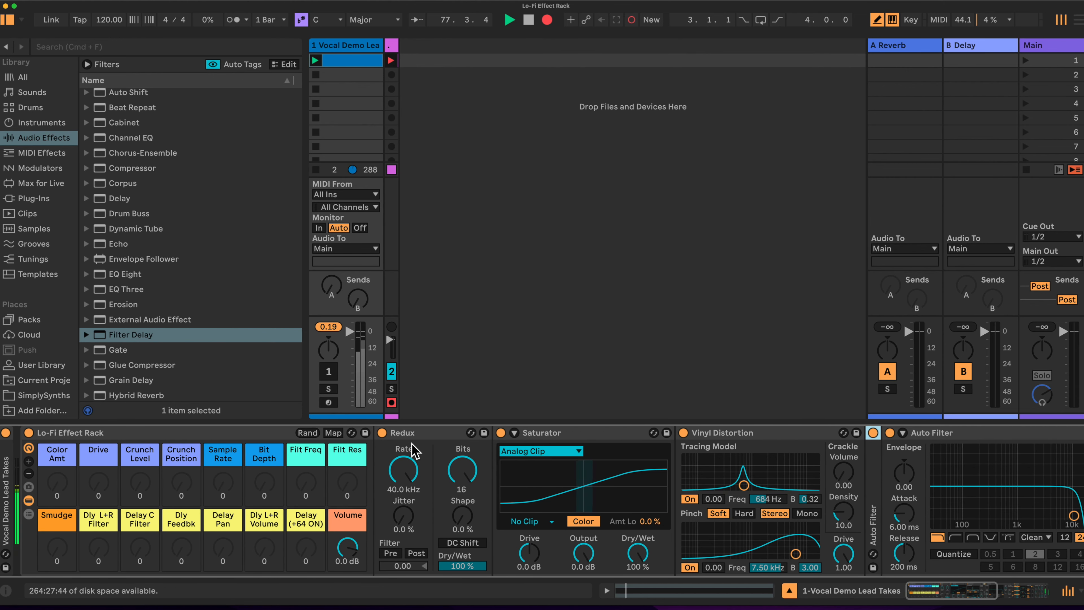
left_click(333, 432)
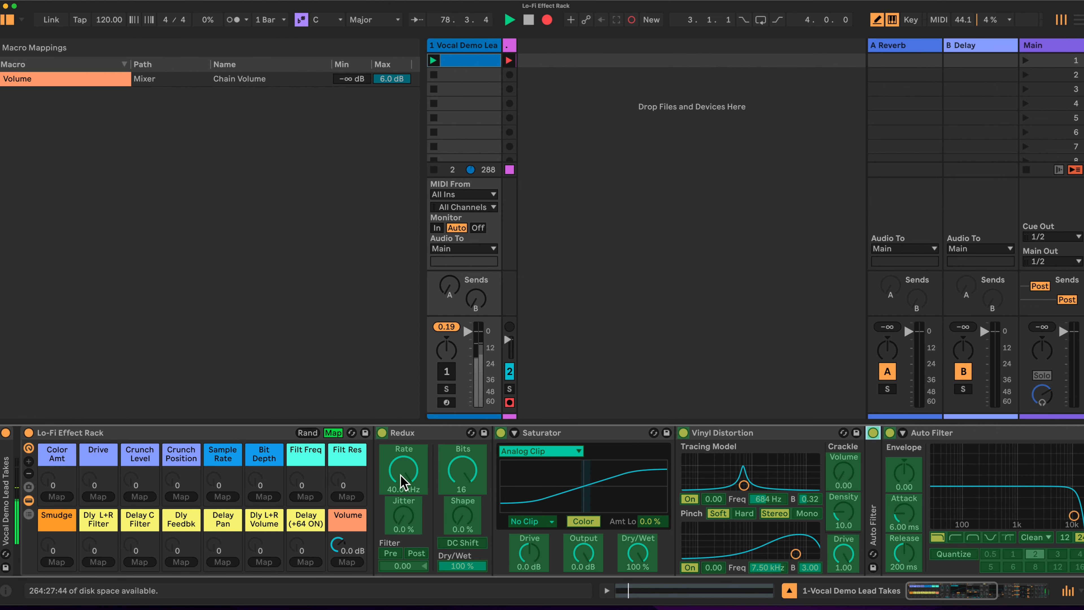
left_click(229, 497)
left_click(464, 470)
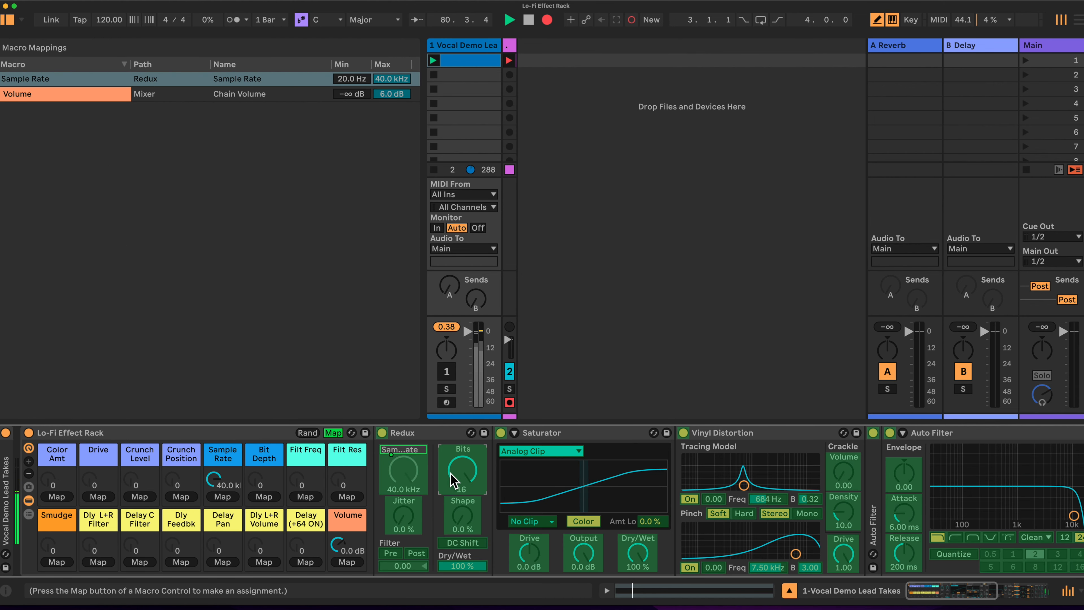
left_click(264, 497)
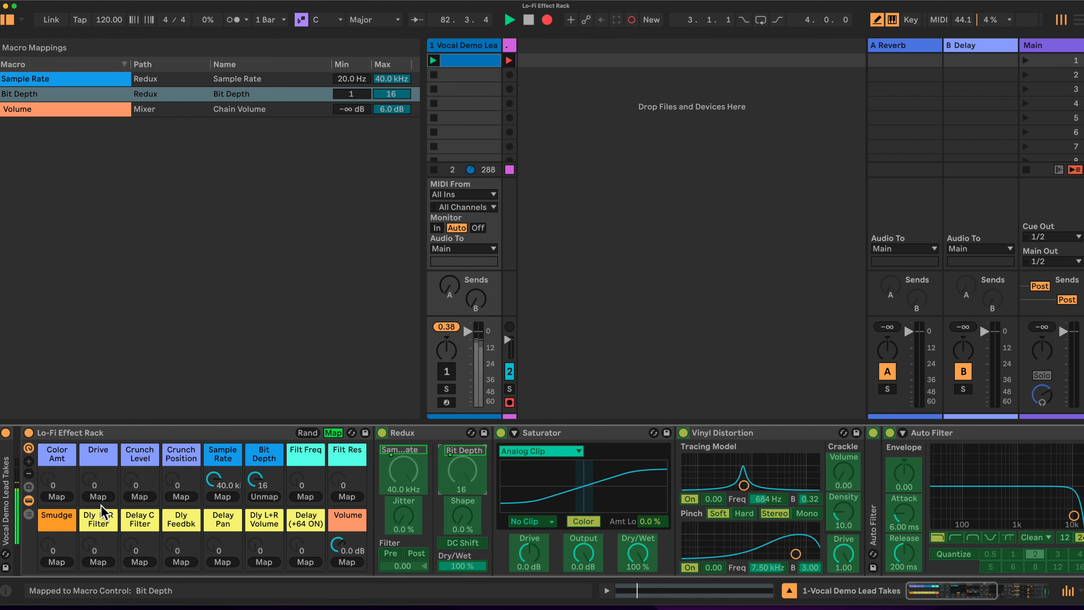
Step: Map Redux's Jitter and Shape to the Smudge macro, then leave mapping mode and fold Redux
left_click(417, 512)
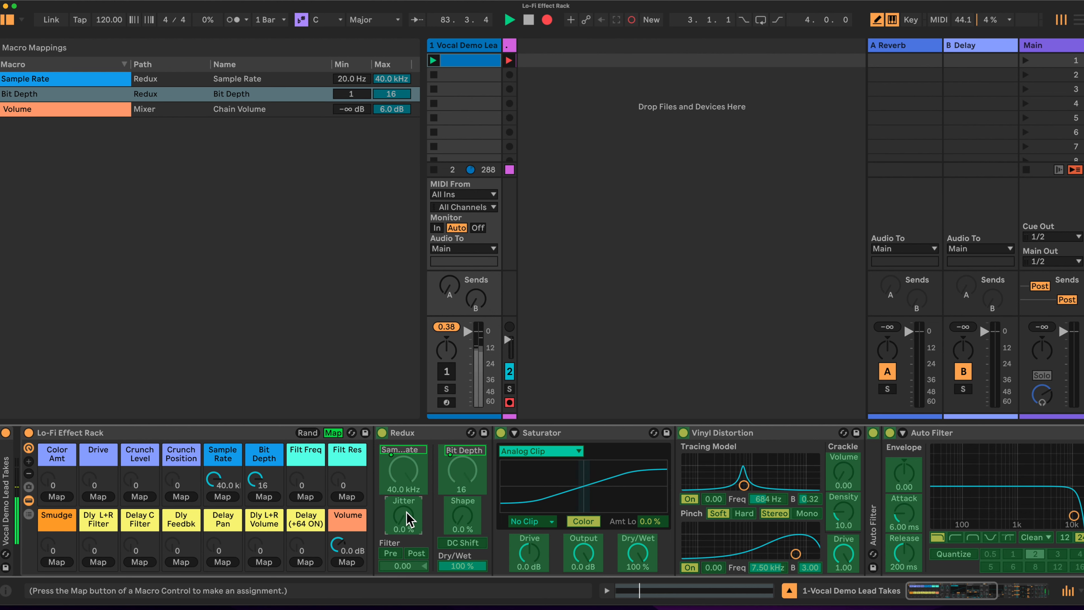
left_click(60, 562)
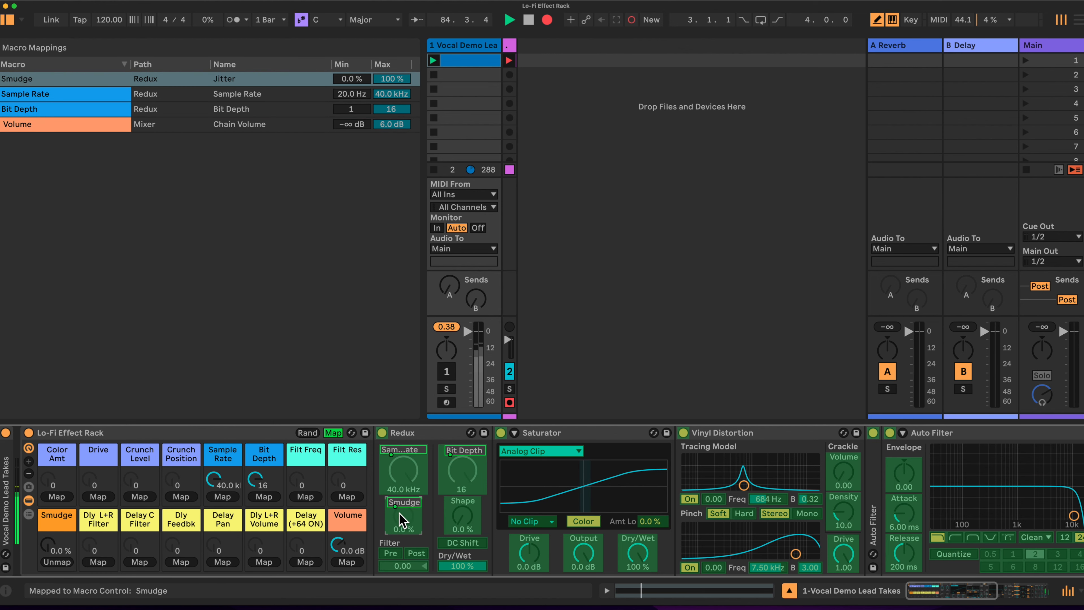
left_click(53, 562)
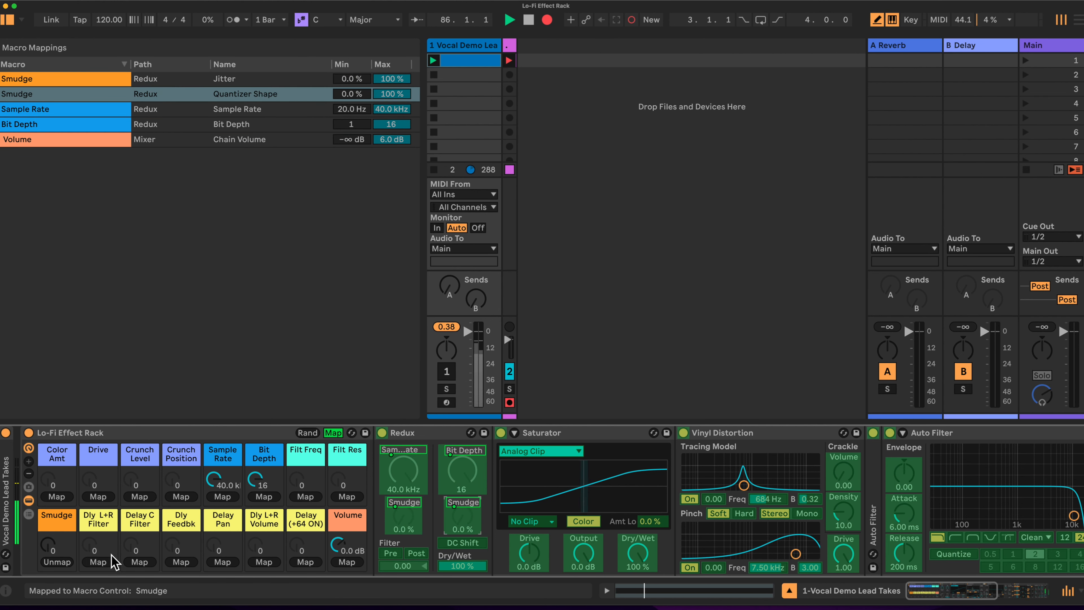
left_click(335, 433)
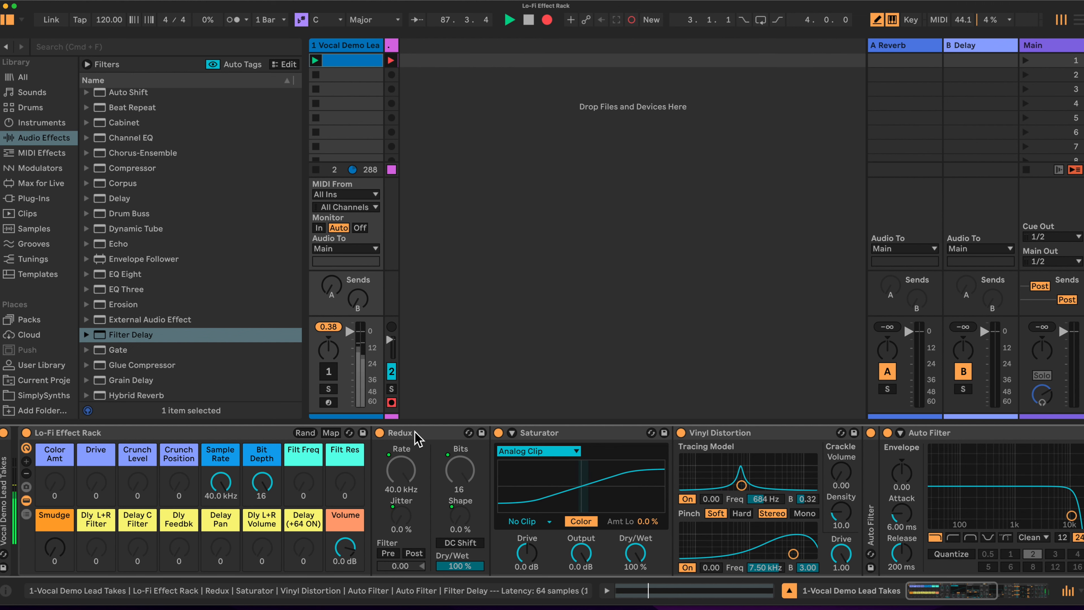
double_click(416, 433)
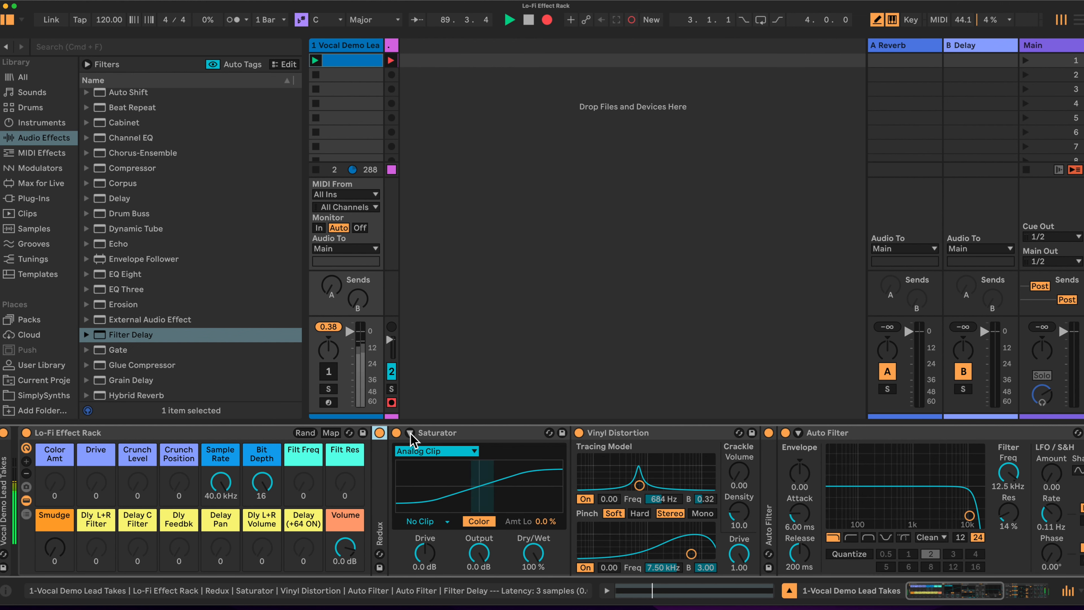
Step: Expand the Saturator and set Amt Hi to -100 %, Frequency to 15.9 kHz, Width to 50 % and the waveshaper Curve to 0 %
left_click(410, 433)
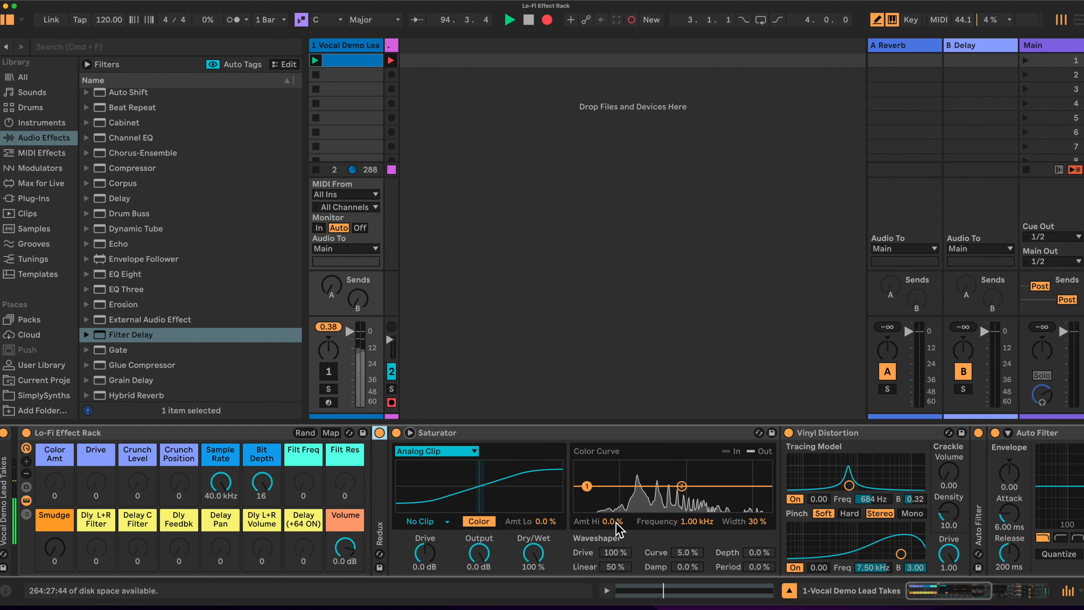
left_click_drag(616, 524, 616, 528)
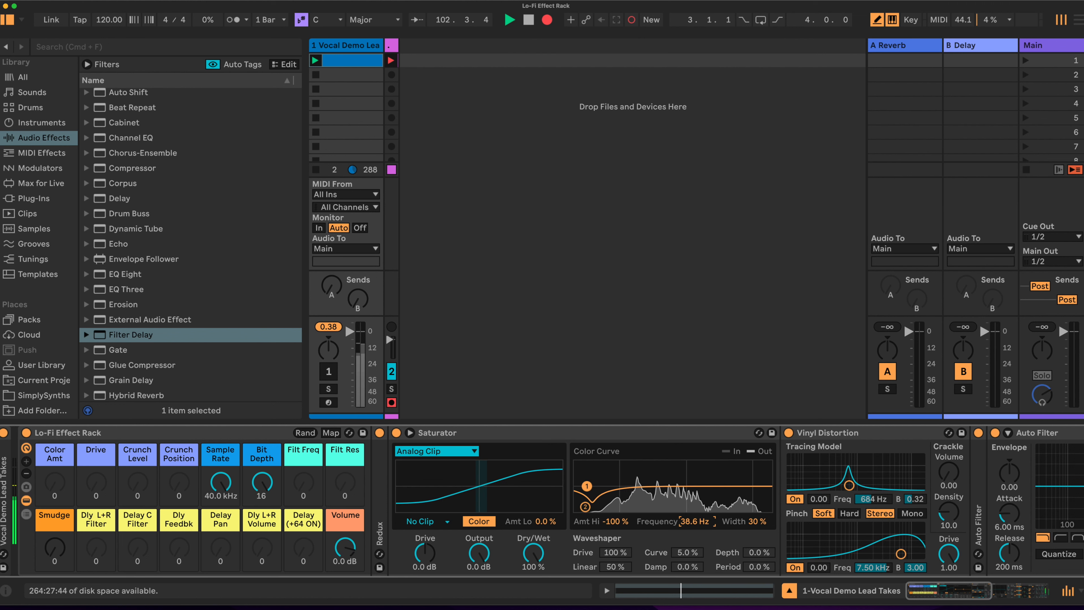
left_click_drag(767, 507, 753, 507)
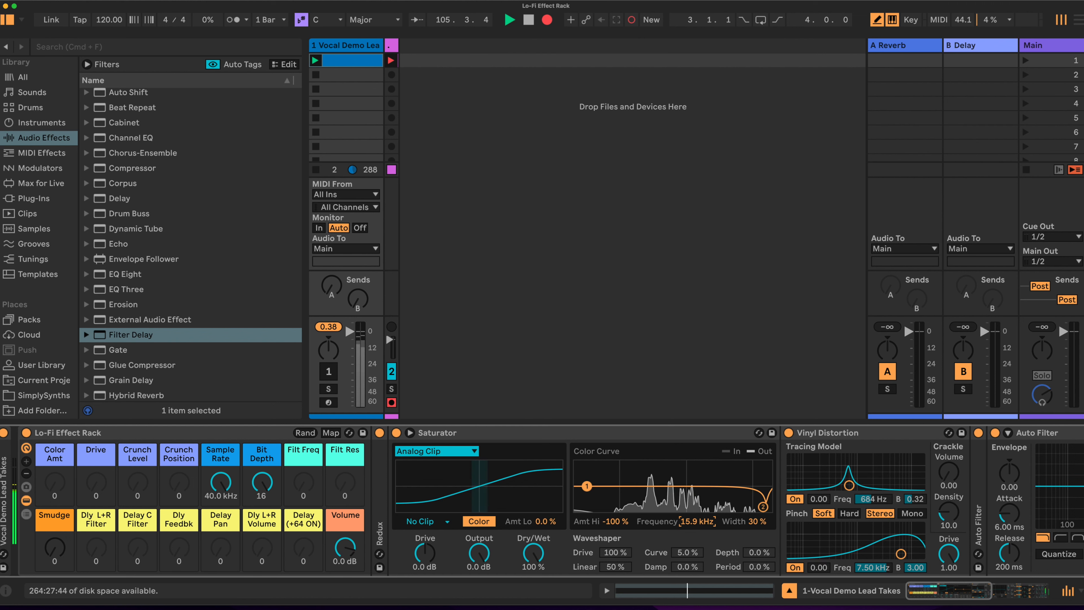
left_click_drag(759, 506, 760, 507)
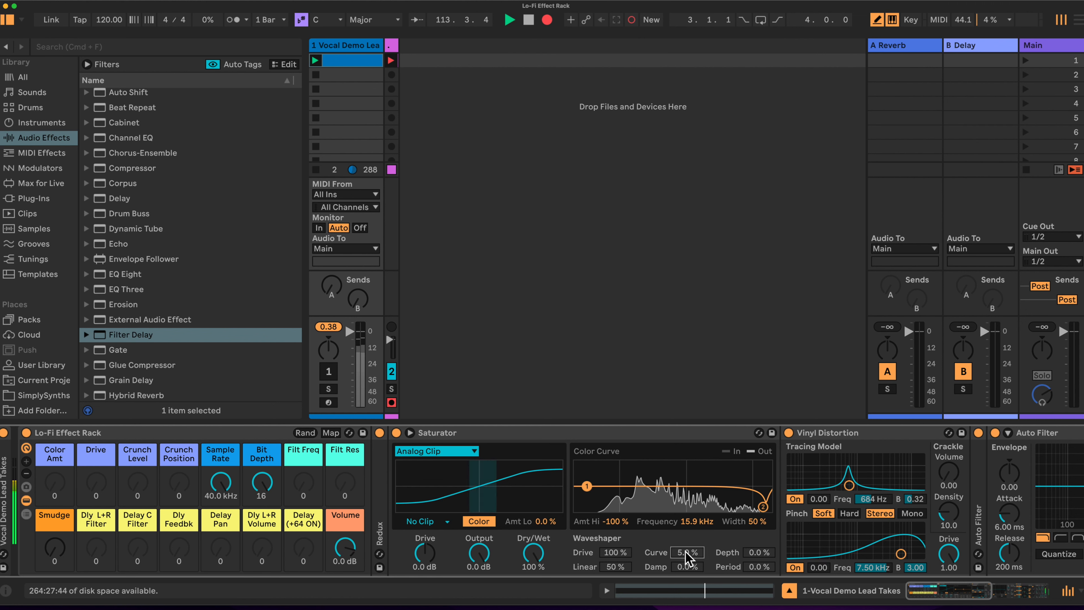
type("0")
key("Return")
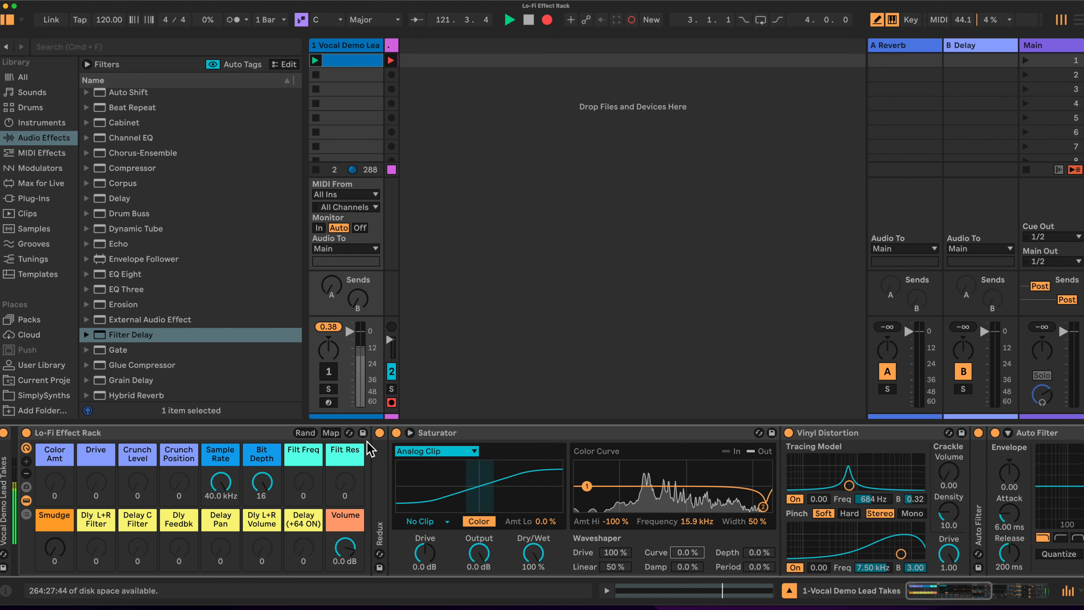
Step: Map both the Saturator's Drive and its Output to the Drive macro
left_click(336, 433)
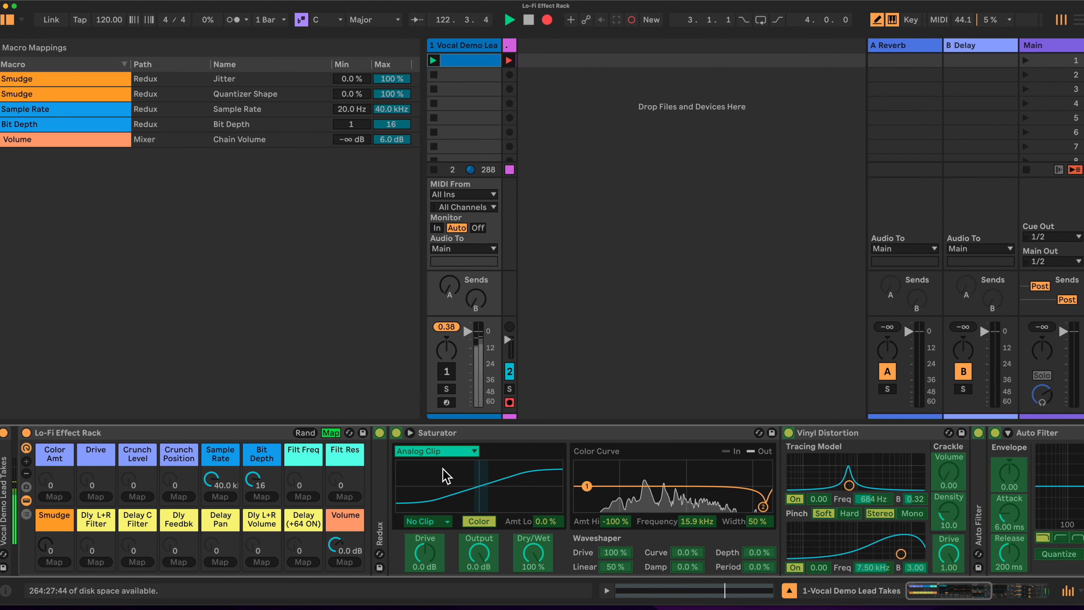
left_click(423, 561)
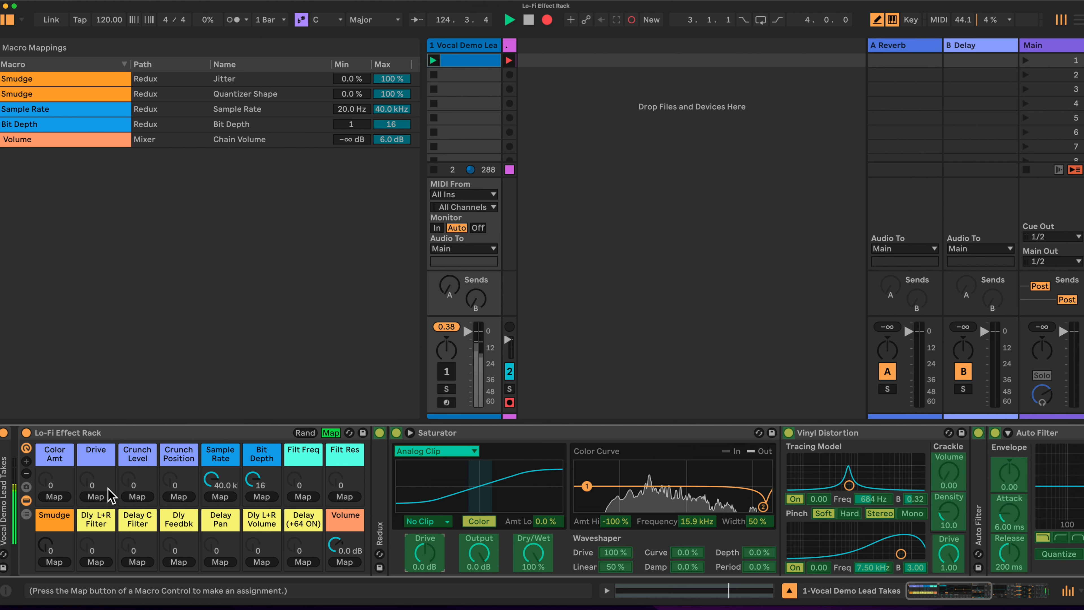
left_click(96, 496)
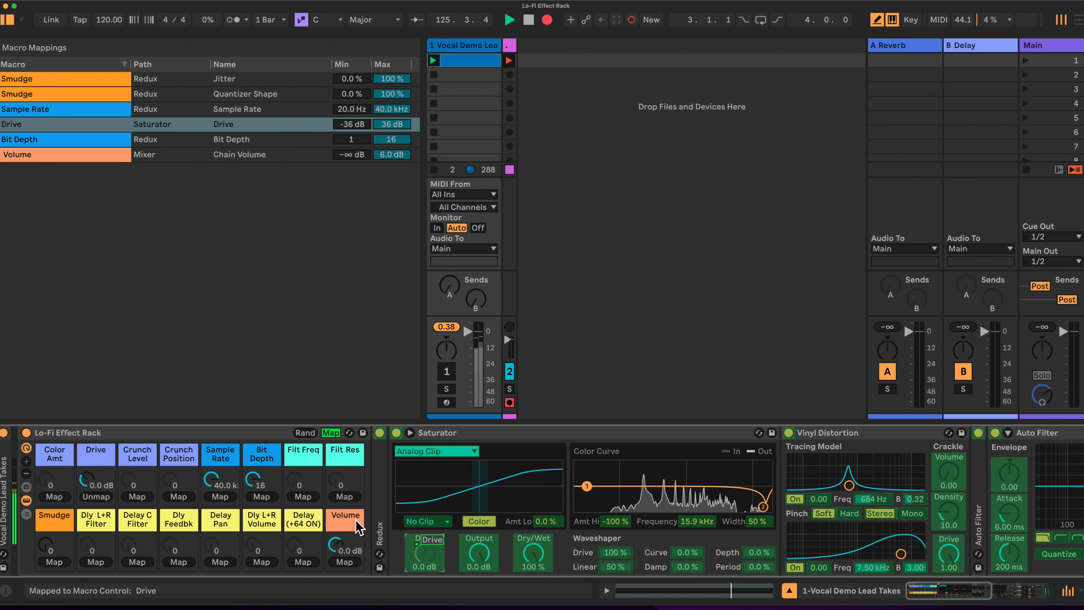
left_click(477, 554)
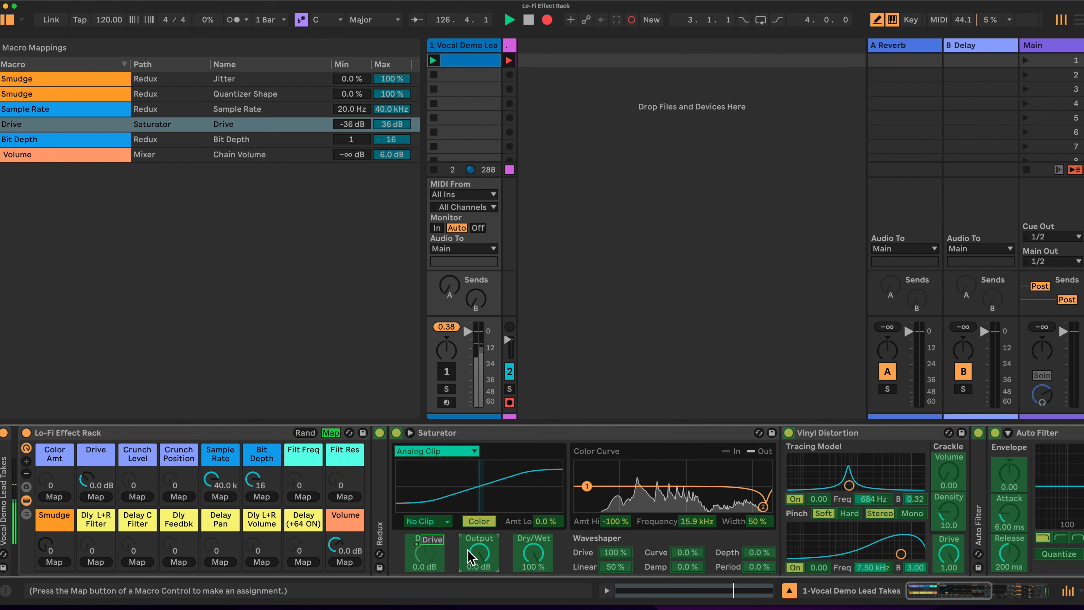
left_click(97, 496)
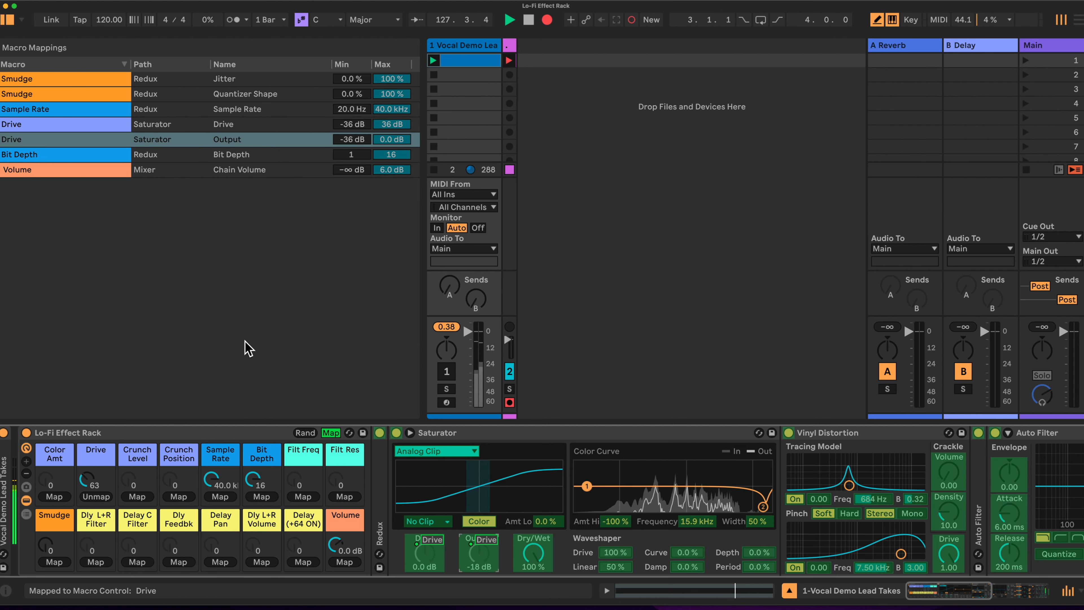
Step: Set the Saturator Output mapping's range to 0.0 dB minimum and -6.0 dB maximum, then turn the Drive macro down to 0
left_click(354, 141)
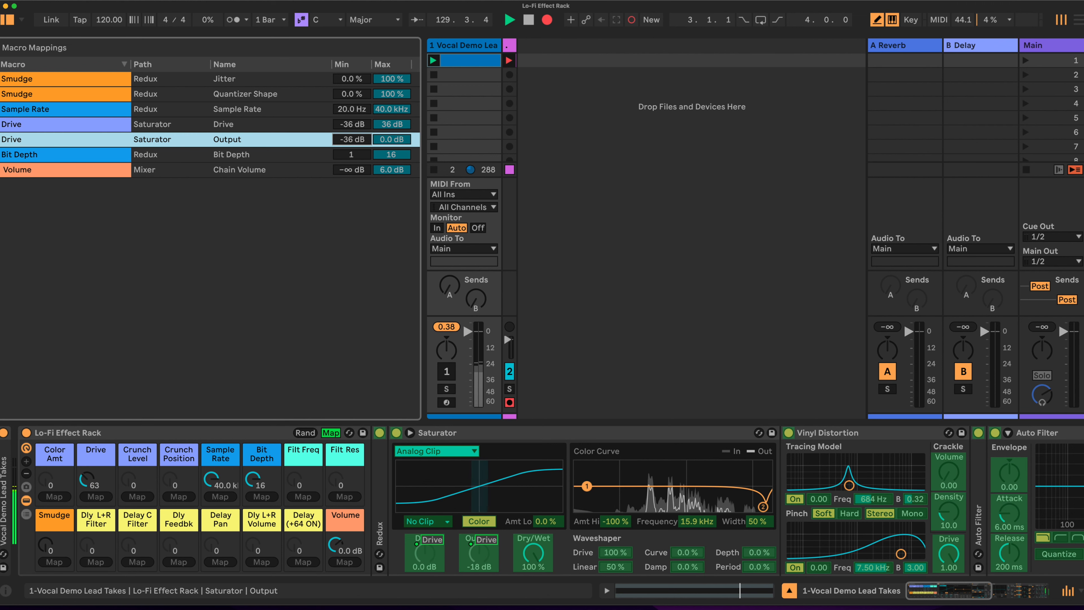
left_click_drag(353, 140, 353, 59)
left_click_drag(395, 140, 395, 145)
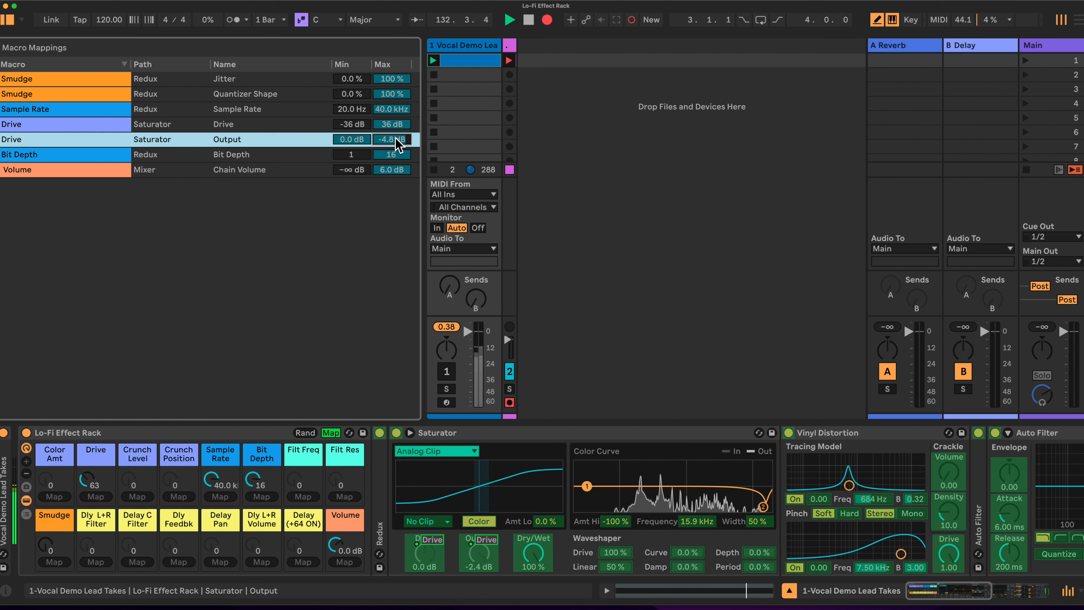
type("-6")
key("Return")
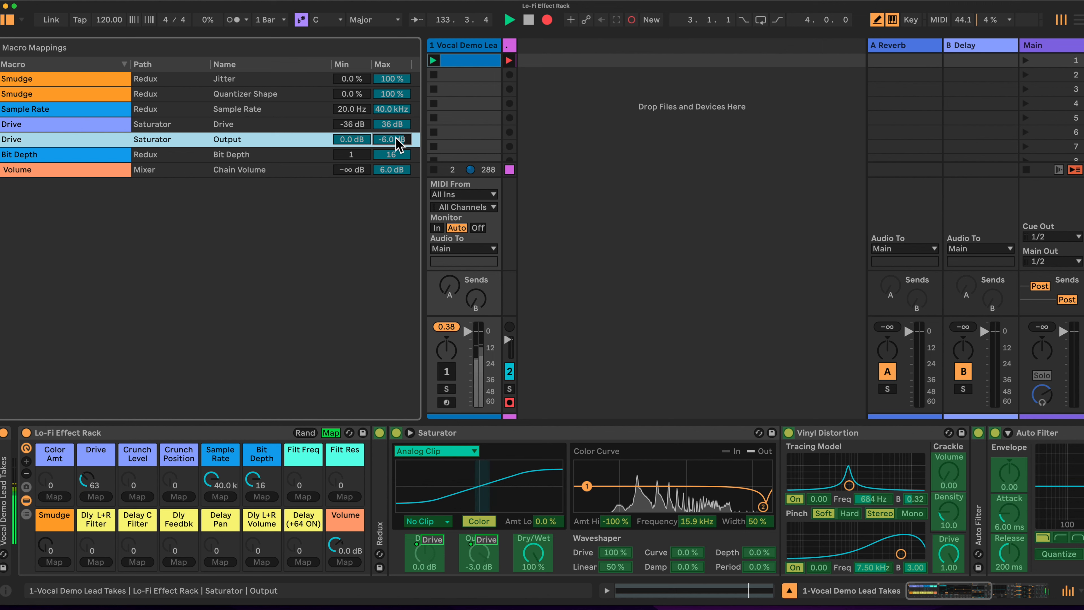
mouse_move(87, 482)
left_mouse_down()
mouse_move(87, 508)
mouse_move(87, 466)
mouse_move(87, 504)
mouse_move(93, 484)
left_mouse_up()
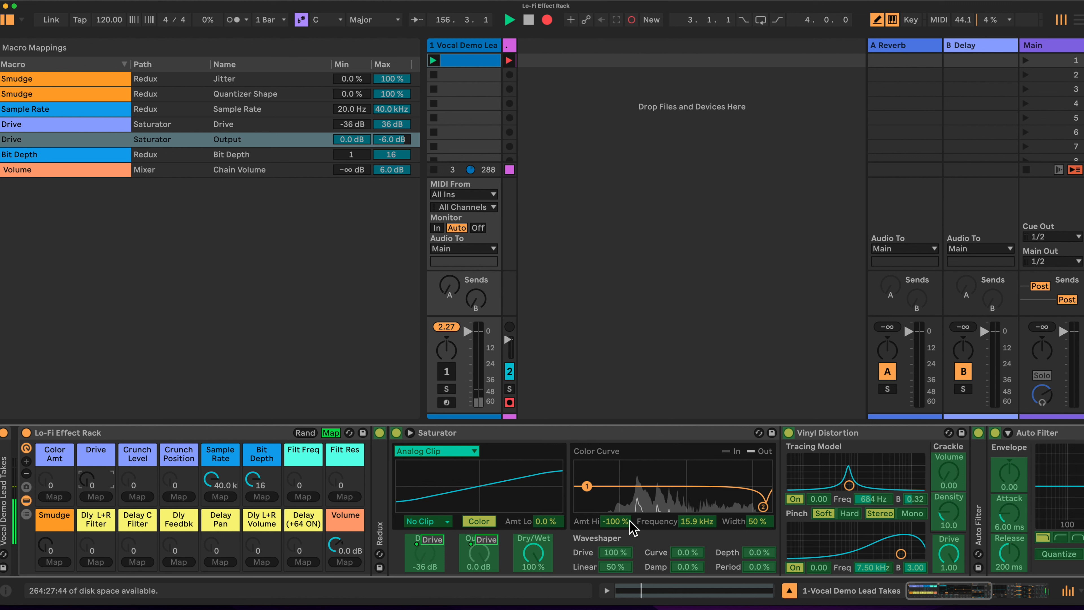
Step: Map the Saturator's Amt Hi to the Color Amt macro and turn that macro to about -94 %
left_click(614, 521)
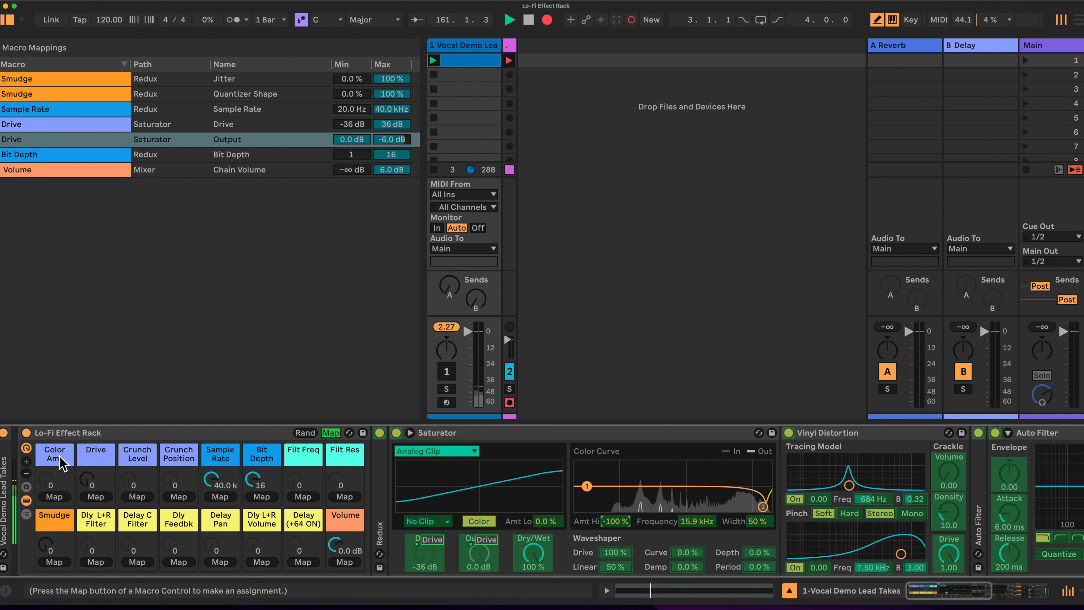
left_click(54, 496)
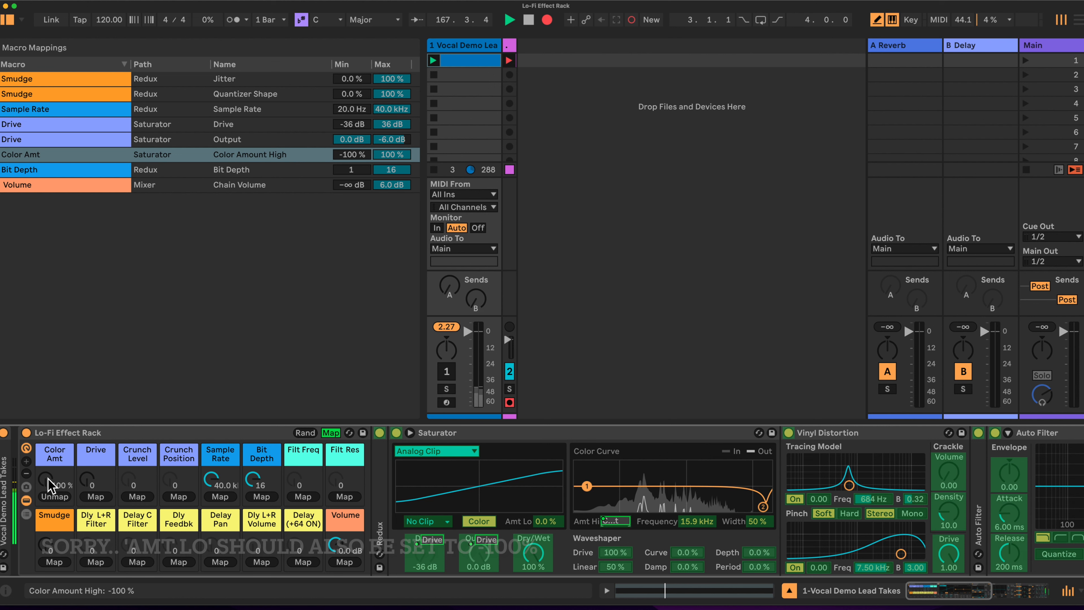
mouse_move(45, 479)
left_mouse_down()
mouse_move(45, 446)
mouse_move(51, 487)
left_mouse_up()
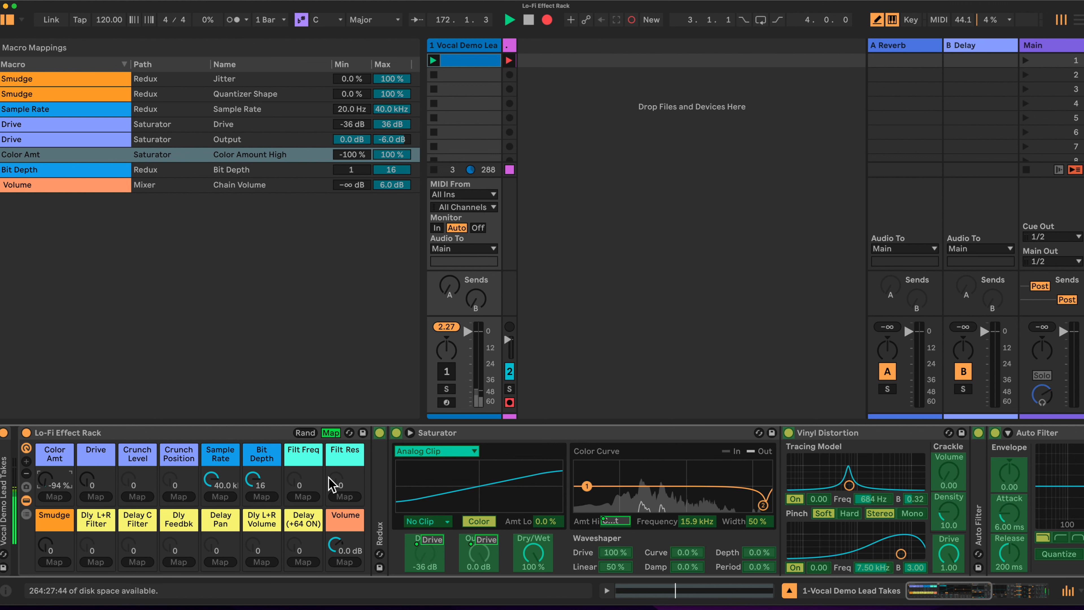
Step: Fold the Saturator and set Vinyl Distortion's B value to 2.00 for both the Tracing Model and Pinch
double_click(516, 433)
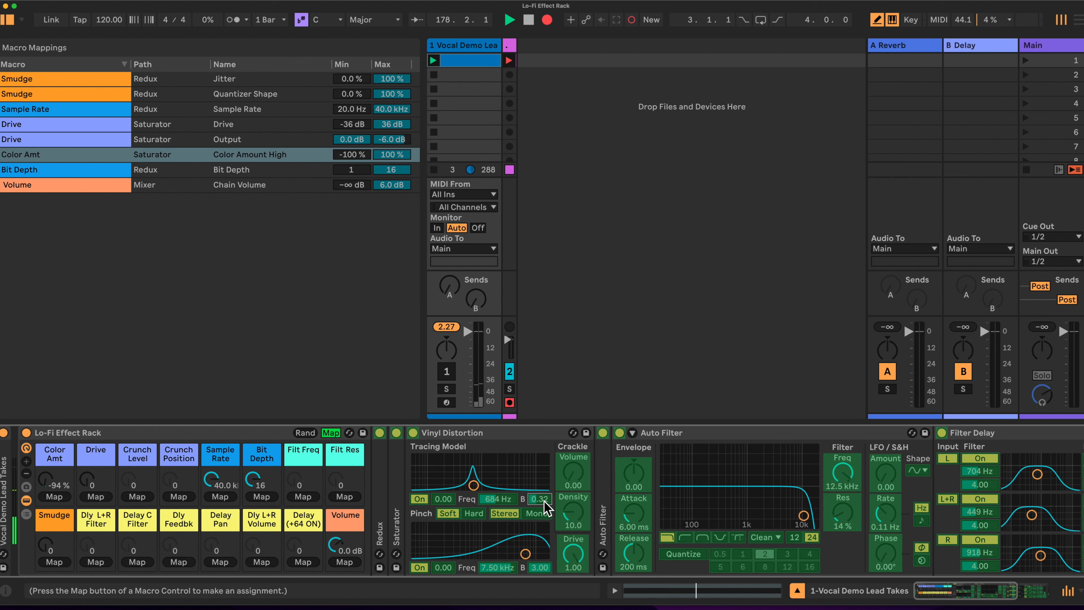
type("2")
key("Return")
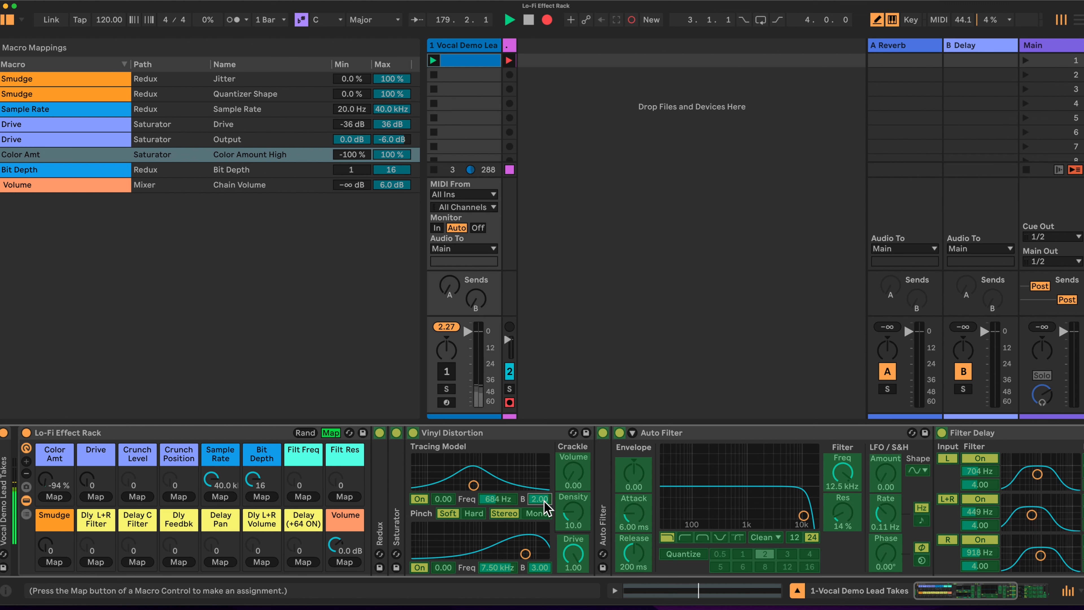
left_click(537, 567)
key("Return")
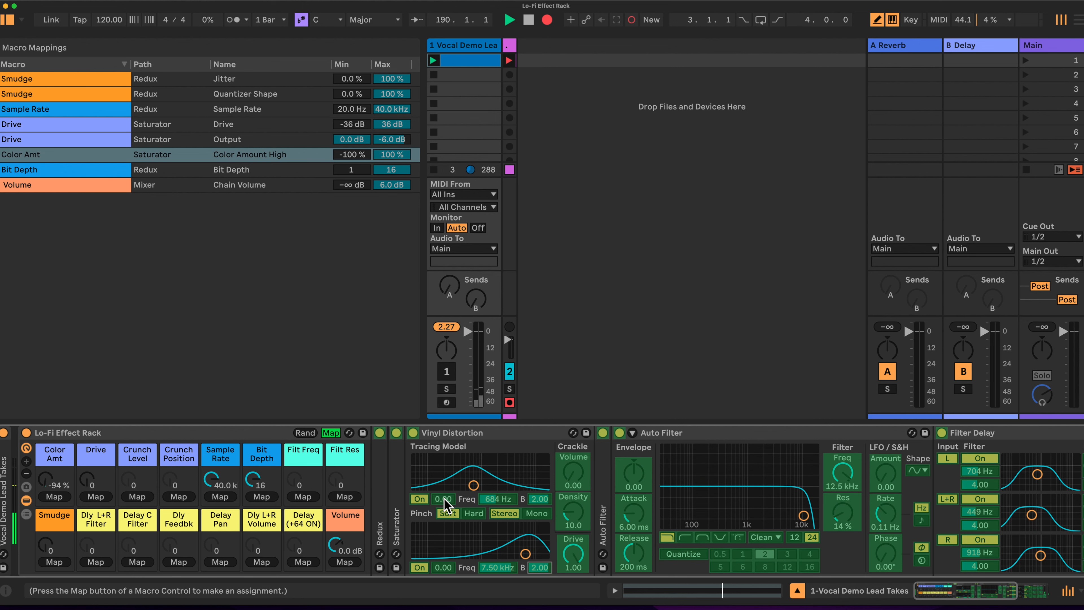
Step: Map Vinyl Distortion's Tracing Drive and Pinch Drive to the Crunch Level macro
left_click(131, 498)
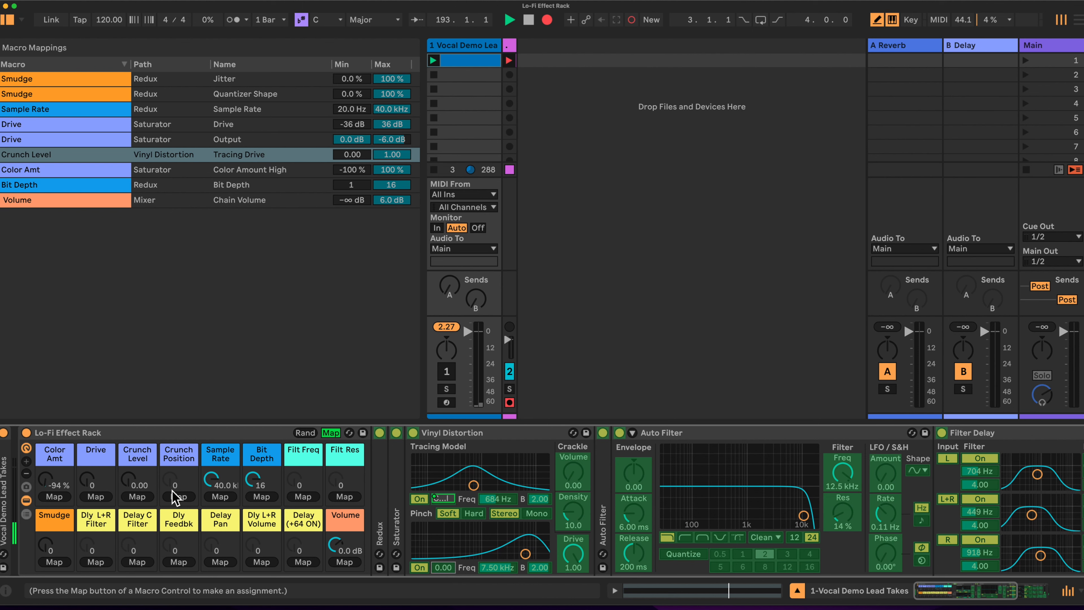
left_click(137, 497)
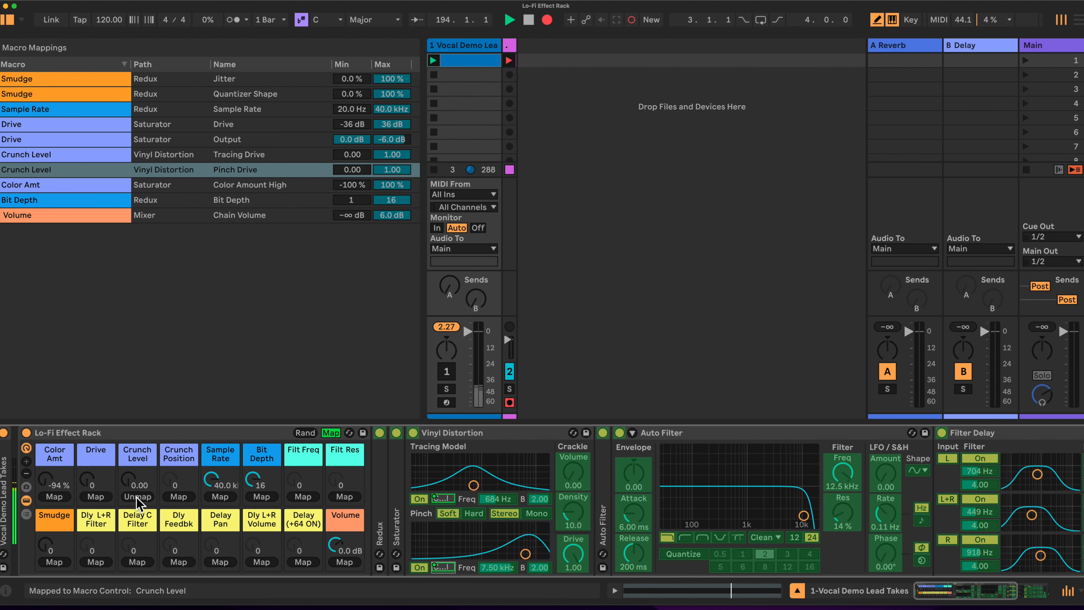
left_click(131, 483)
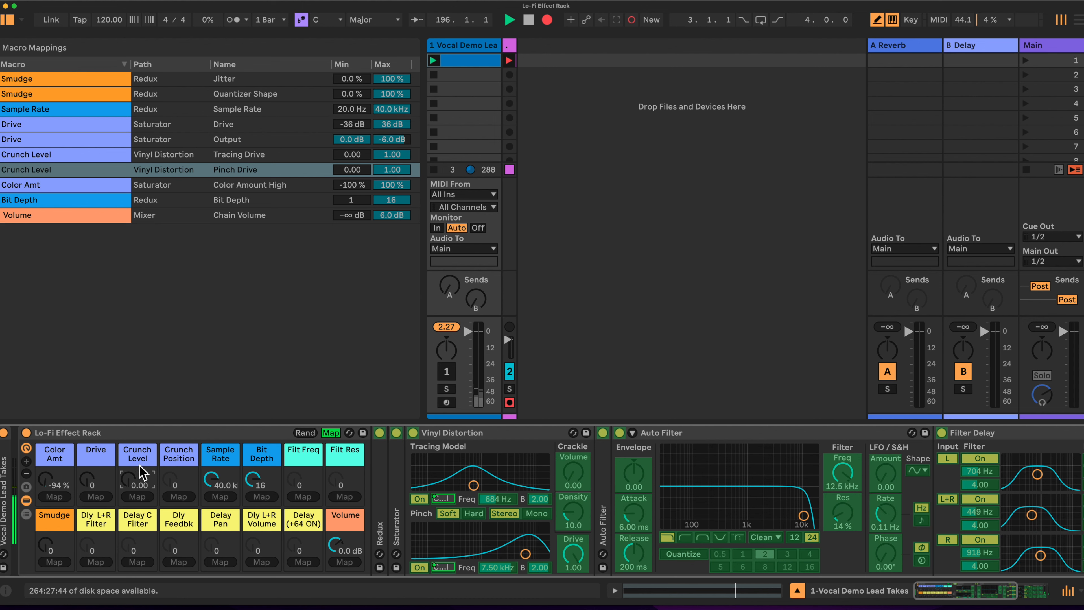
Step: Map Vinyl Distortion's Tracing and Pinch Freq to the Crunch Position macro and turn that macro down to 50.0 Hz
left_click(497, 500)
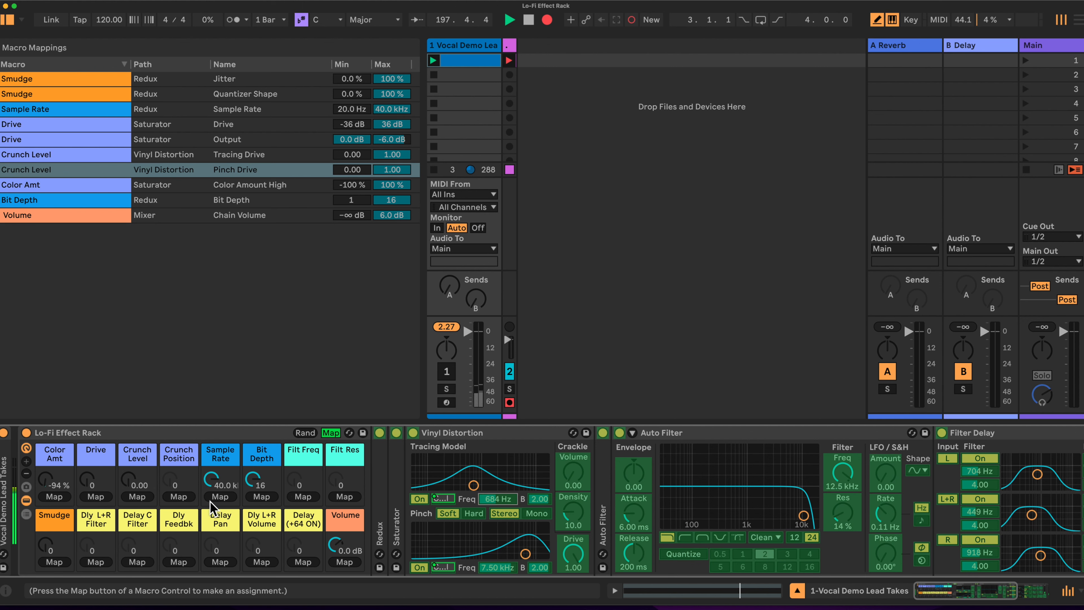
left_click(179, 496)
left_click(497, 567)
left_click(179, 496)
left_click_drag(169, 477, 169, 512)
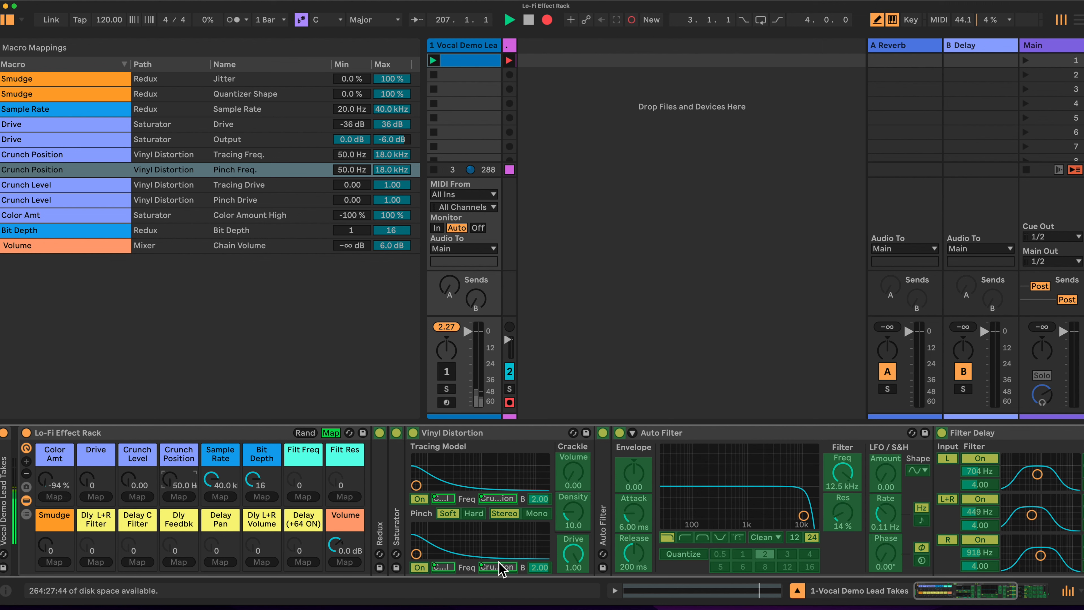
Step: Fold Vinyl Distortion, and map the second Auto Filter's Freq to the Filt Freq macro and its Res to Filt Res
double_click(486, 433)
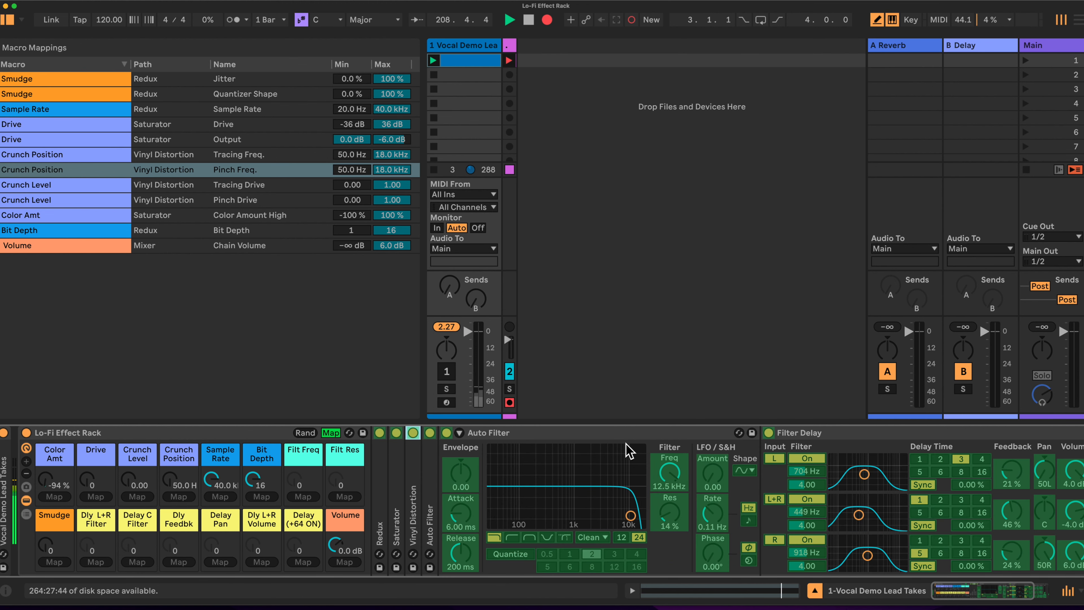
left_click(670, 473)
left_click(303, 497)
left_click(669, 512)
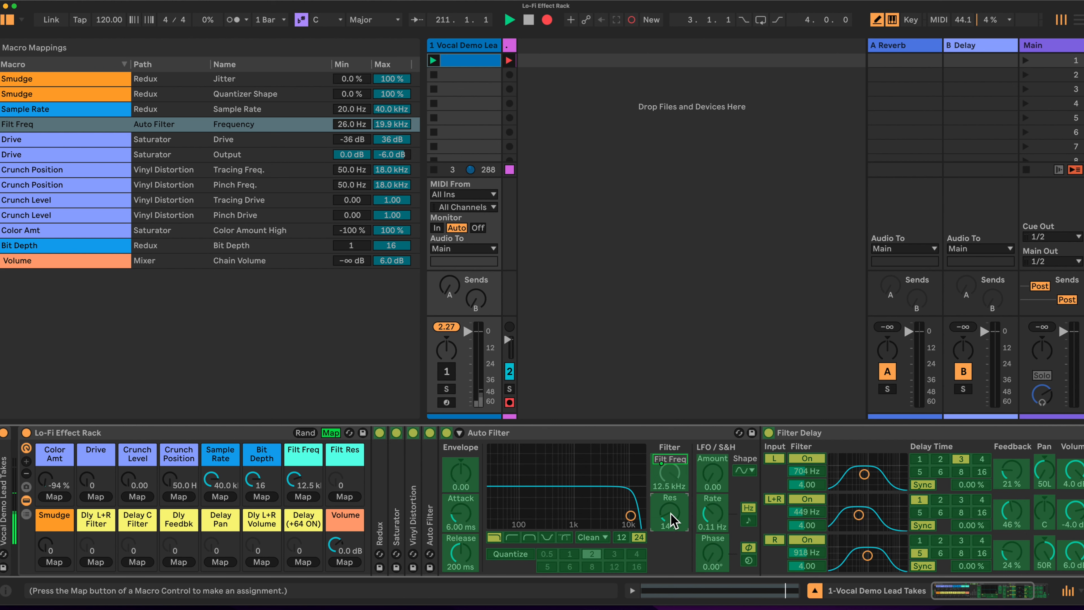
left_click(344, 497)
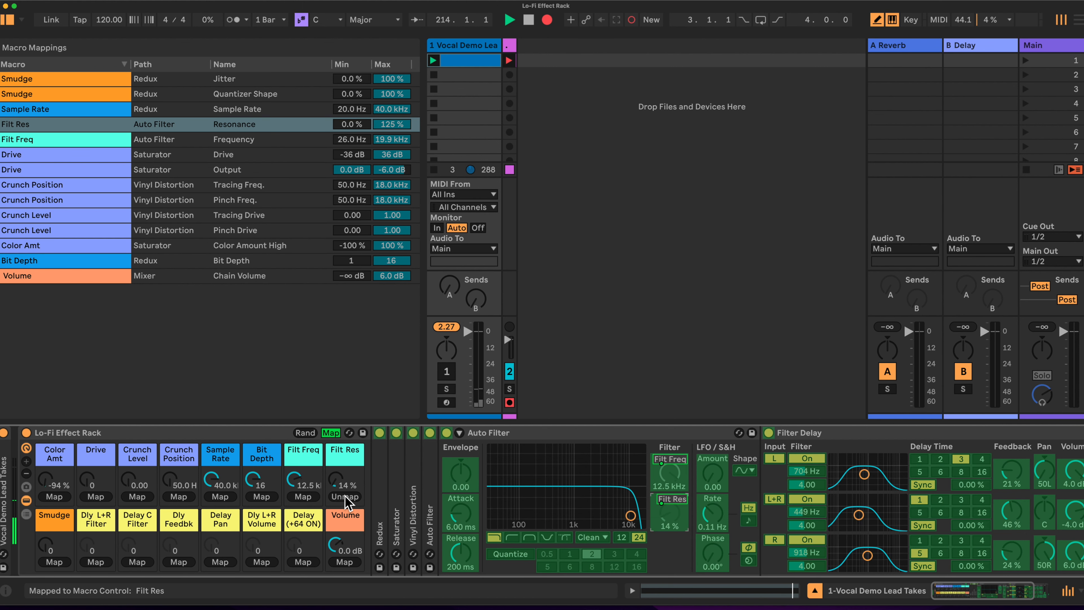
Step: Fold the second Auto Filter and map the Filter Delay's L and R Volume to the Dly L+R Volume macro
double_click(582, 436)
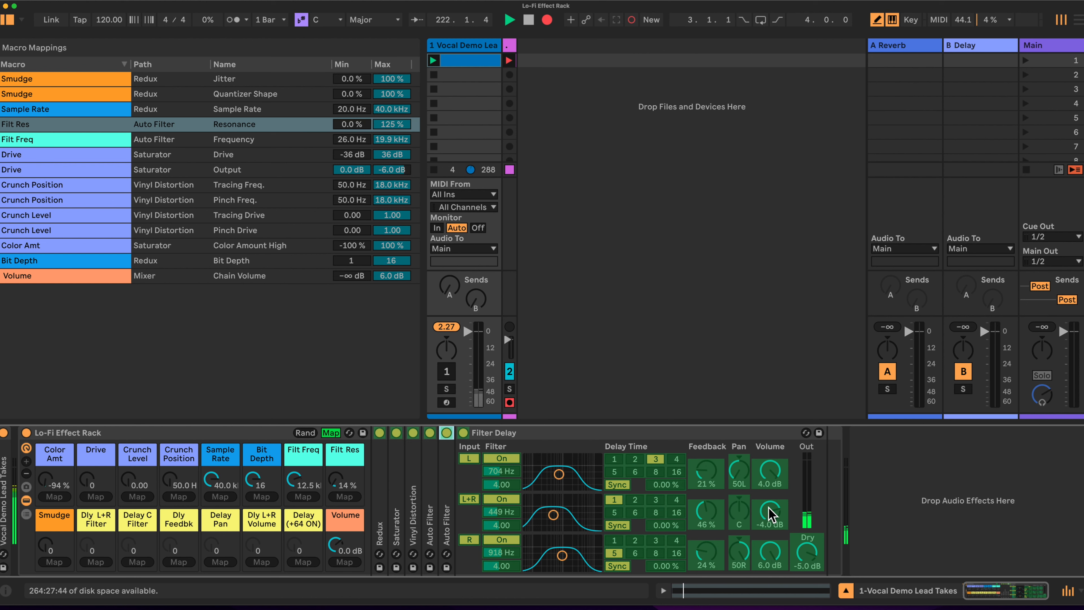
left_click(772, 469)
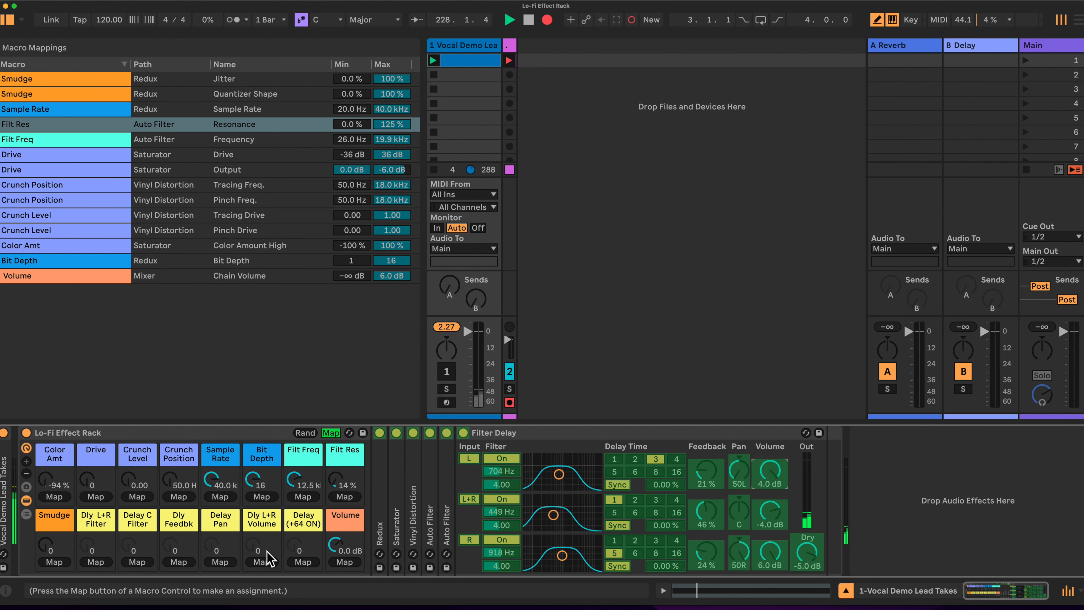
left_click(261, 562)
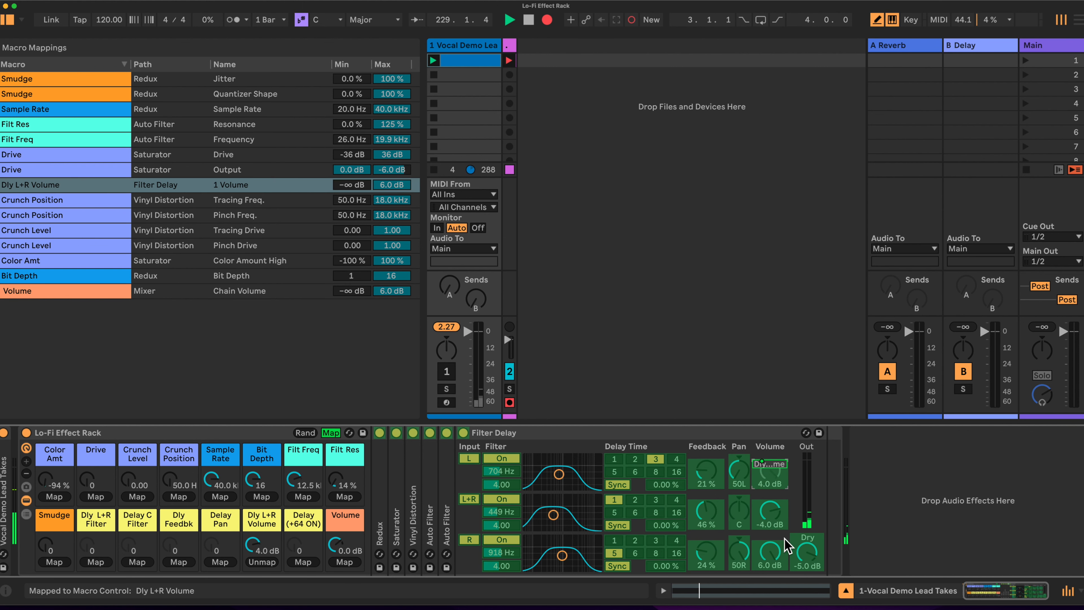
left_click(772, 555)
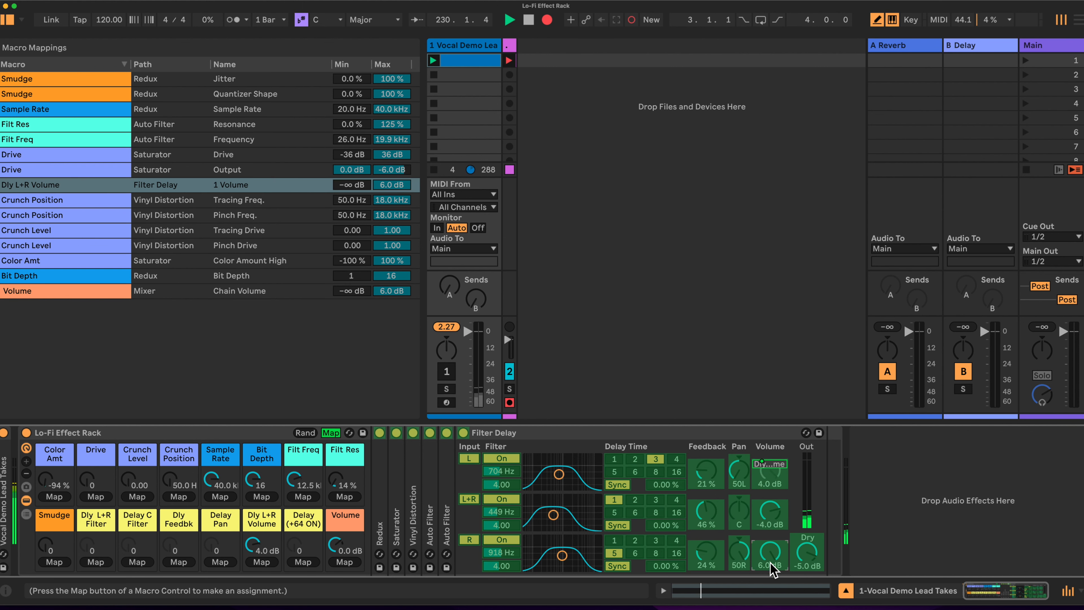
left_click(261, 562)
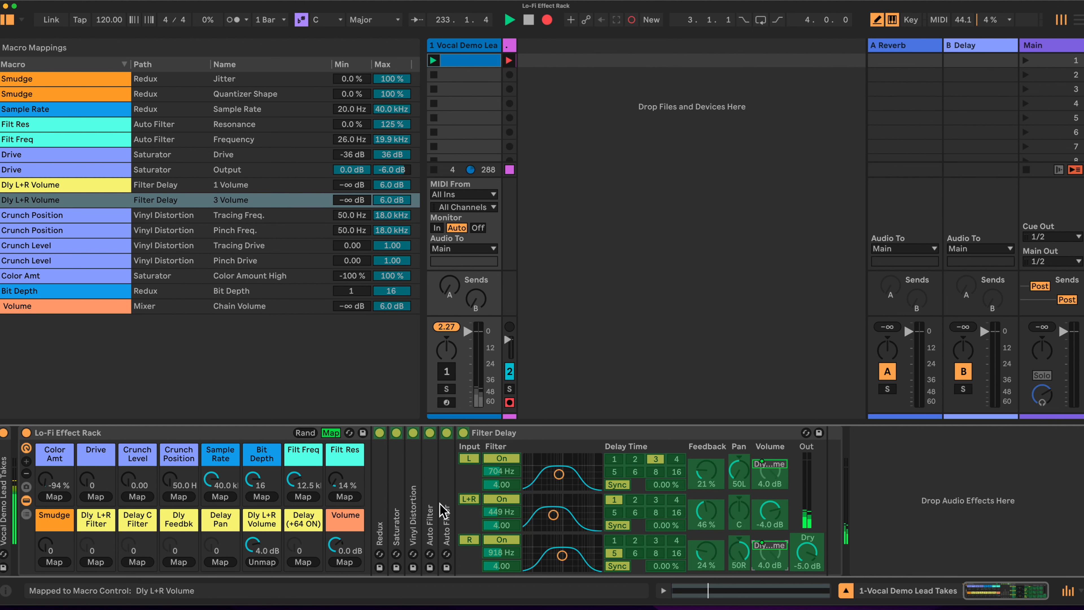
Step: Map the Filter Delay's L and R Pan to the Delay Pan macro and turn that macro to about 49L
left_click(738, 469)
left_click(220, 562)
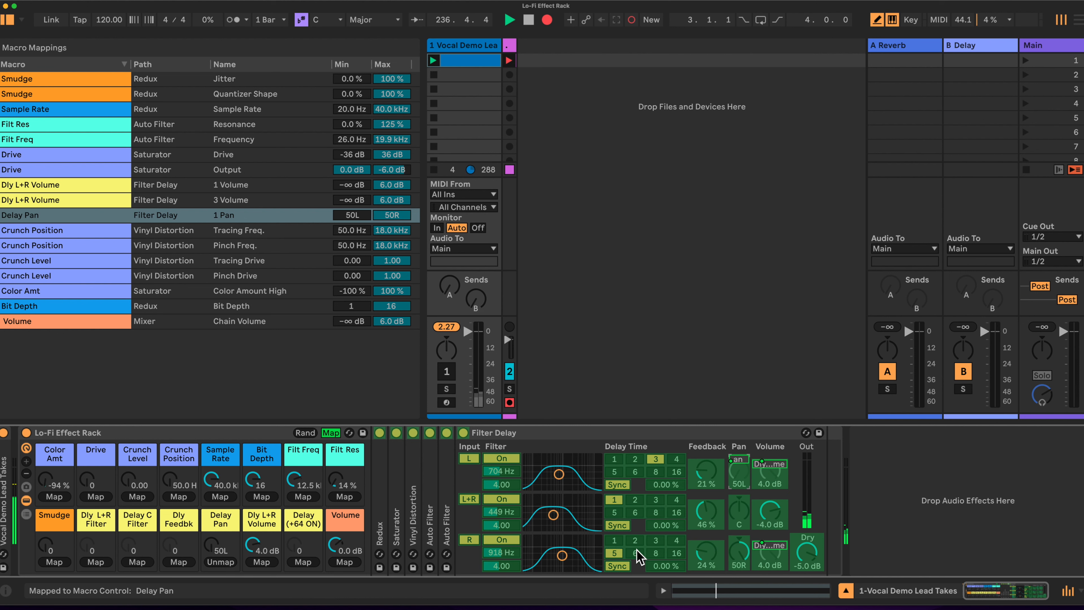
left_click(738, 552)
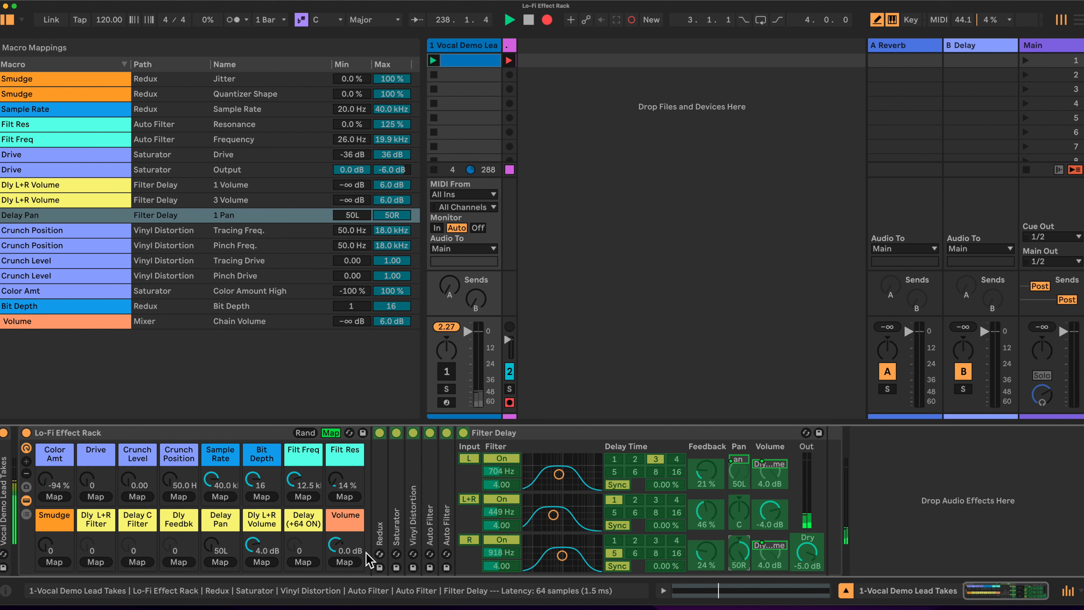
left_click(220, 561)
mouse_move(212, 549)
left_mouse_down()
mouse_move(211, 508)
mouse_move(212, 555)
left_mouse_up()
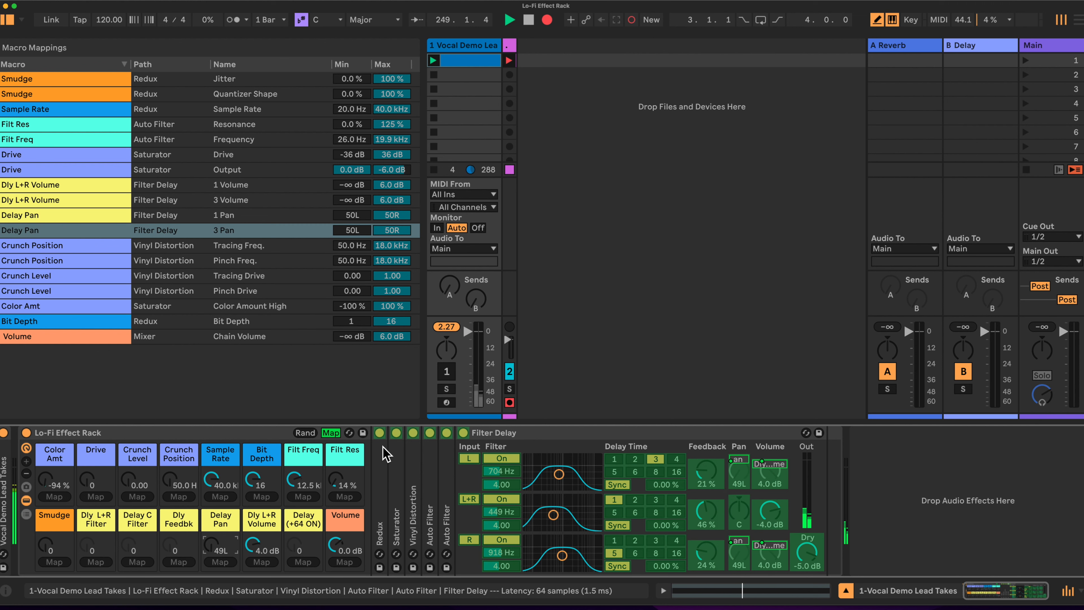
Step: Map the Feedback of the Filter Delay's L, L+R and R lines to the Dly Feedbk macro
left_click(702, 467)
left_click(179, 562)
left_click(702, 514)
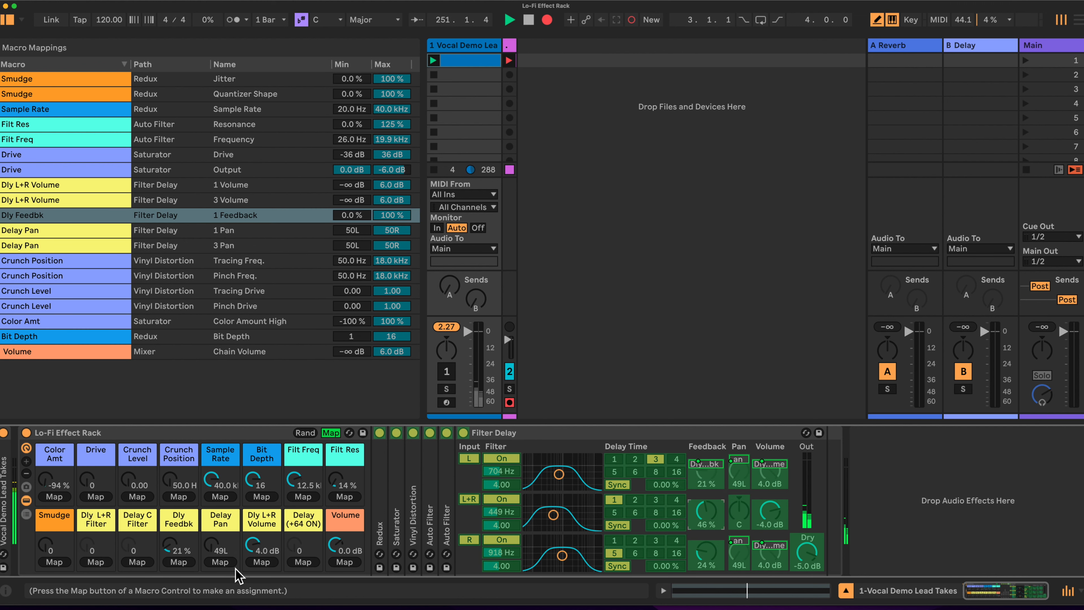
left_click(178, 562)
left_click(706, 551)
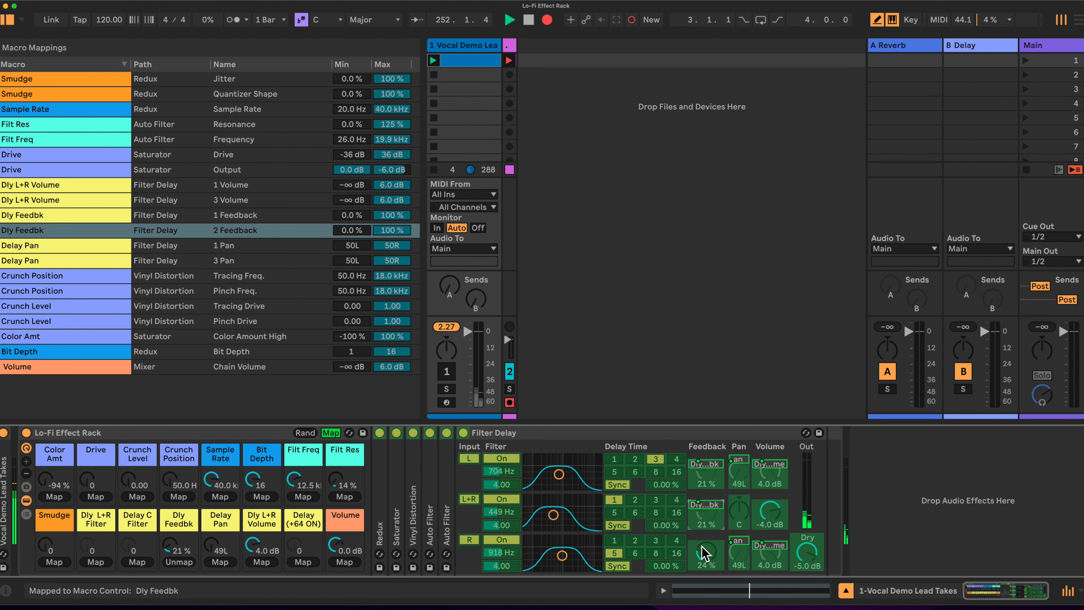
left_click(178, 562)
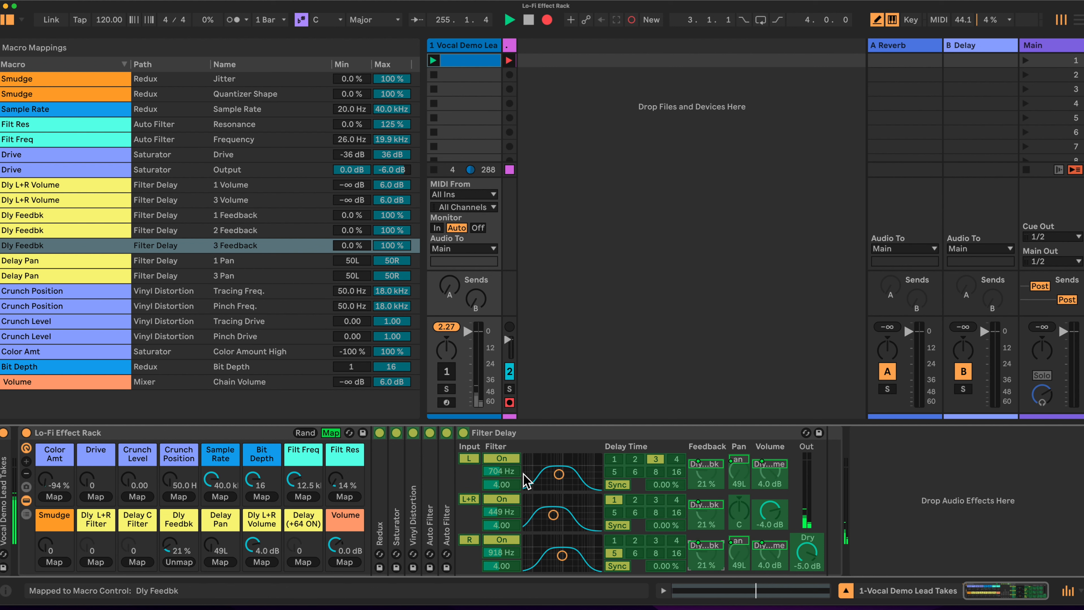
Step: Map the filter frequencies of the Filter Delay's L and R lines to the Dly L+R Filter macro
left_click(494, 469)
left_click(95, 562)
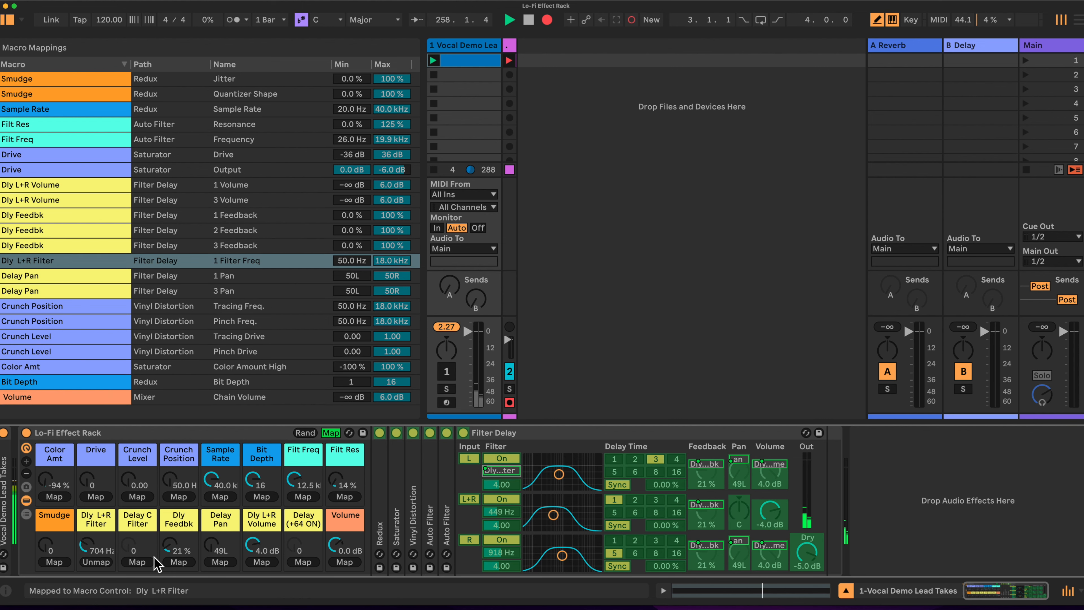
left_click(500, 552)
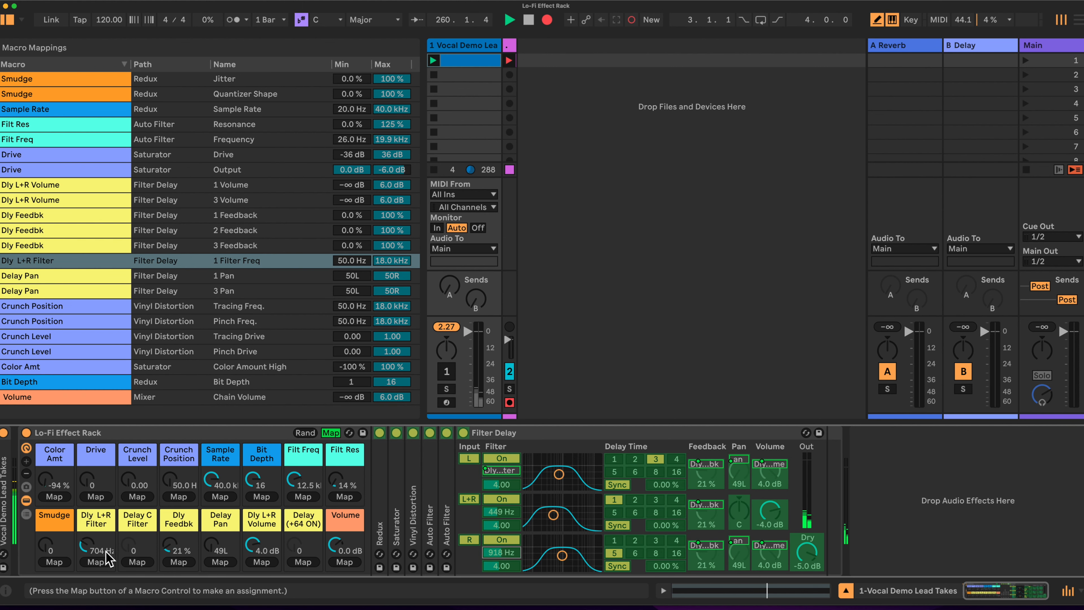
left_click(93, 561)
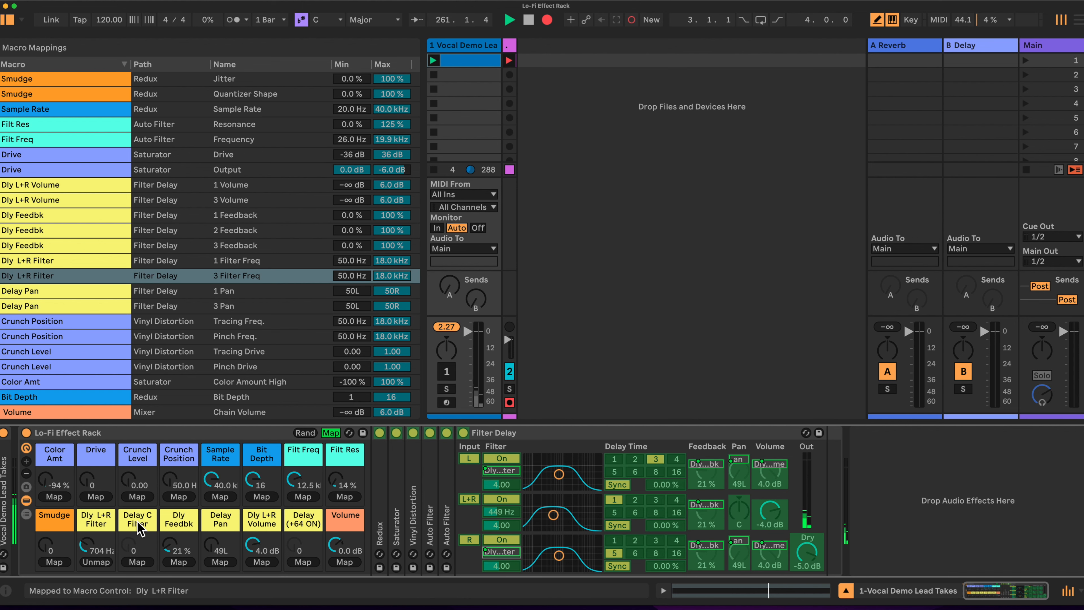
Step: Map the filter frequency of the Filter Delay's L+R line to Delay C Filter, then turn the Dly L+R Filter macro to about 442 Hz
left_click(500, 512)
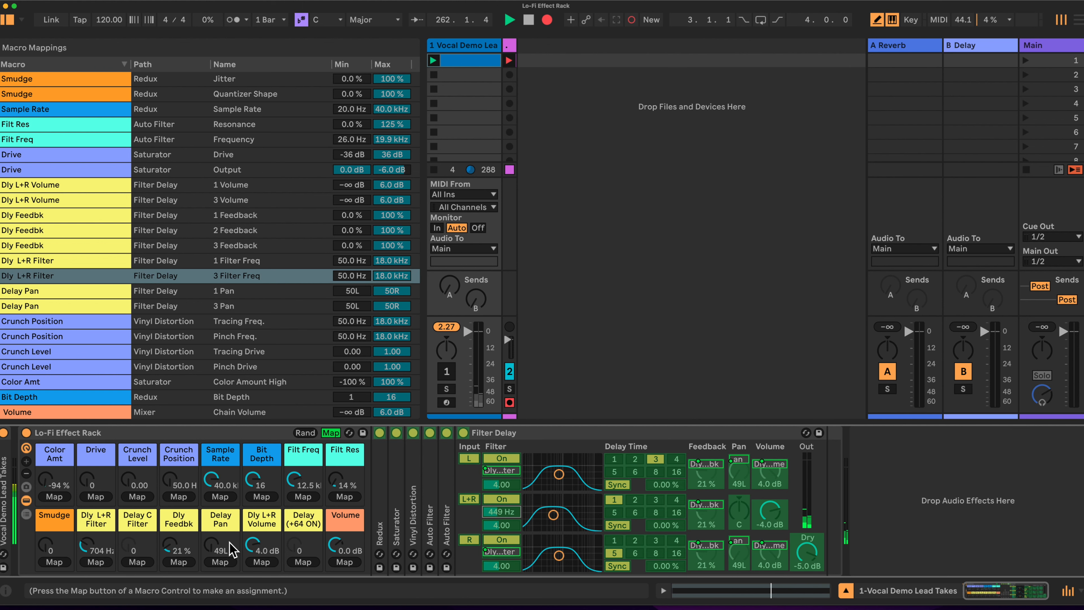
left_click(135, 562)
left_click_drag(88, 546, 88, 548)
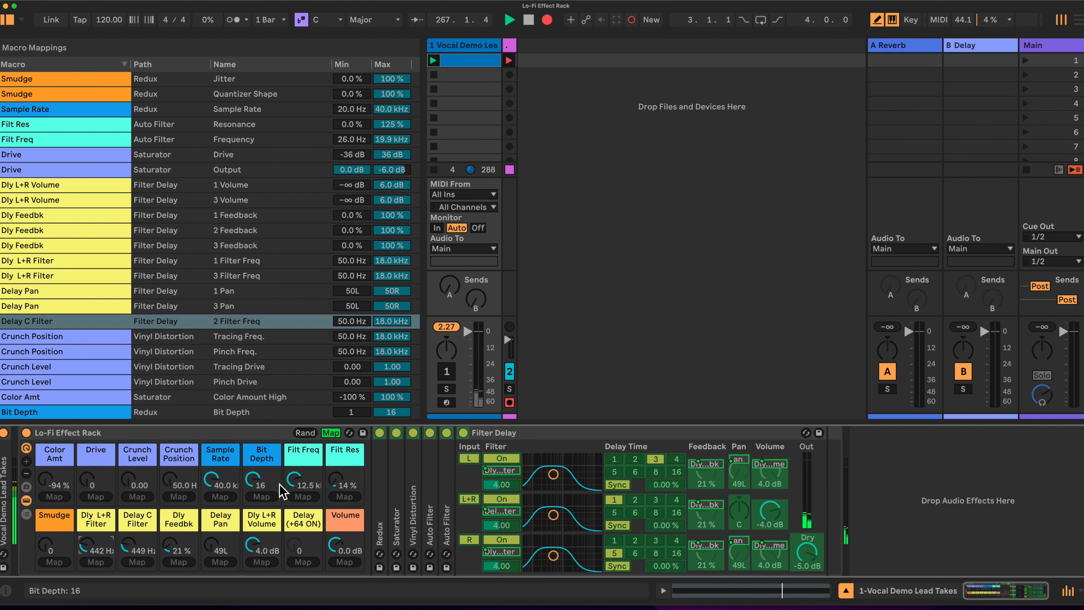
Step: Unfold the Vinyl Distortion, leave macro mapping mode, and switch its Pinch mode to Hard
double_click(414, 468)
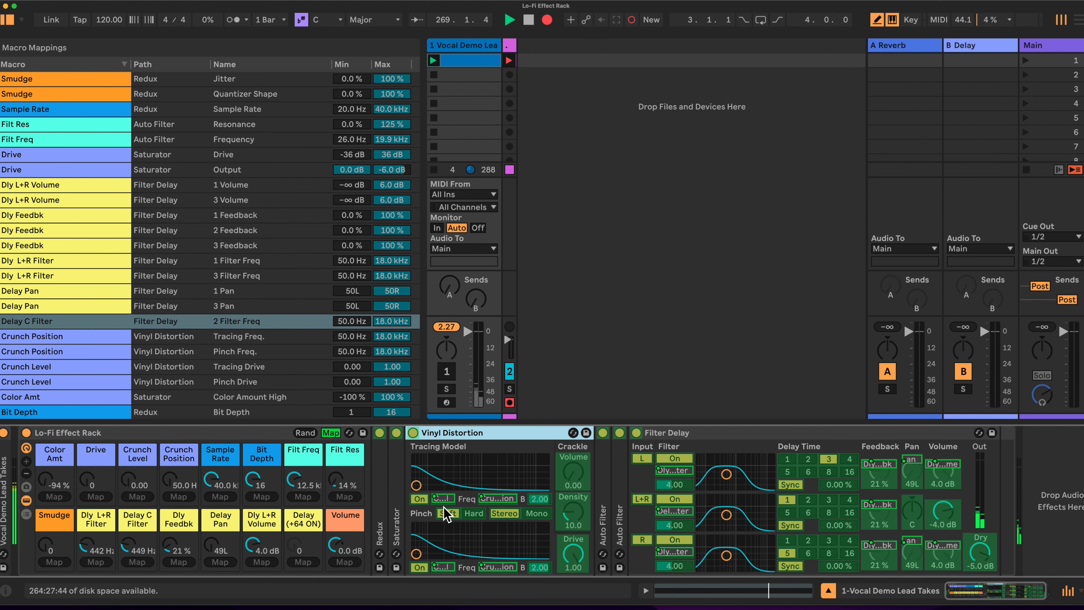
left_click(332, 433)
left_click(474, 513)
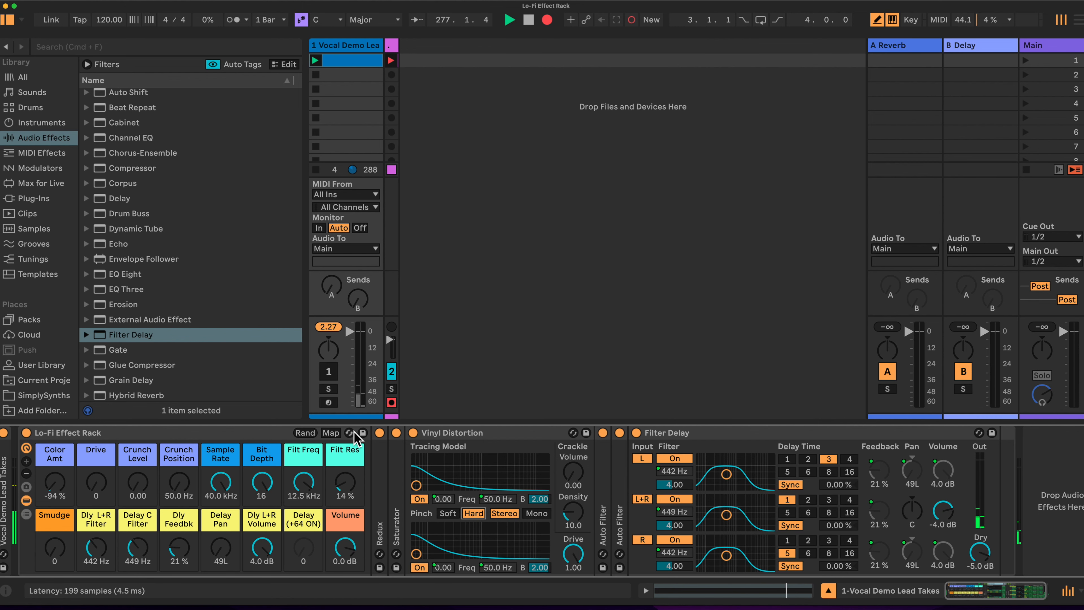
Step: Reopen the rack's macro mappings and set the maximum of the Redux Sample Rate mapping to 32 kHz
left_click(331, 432)
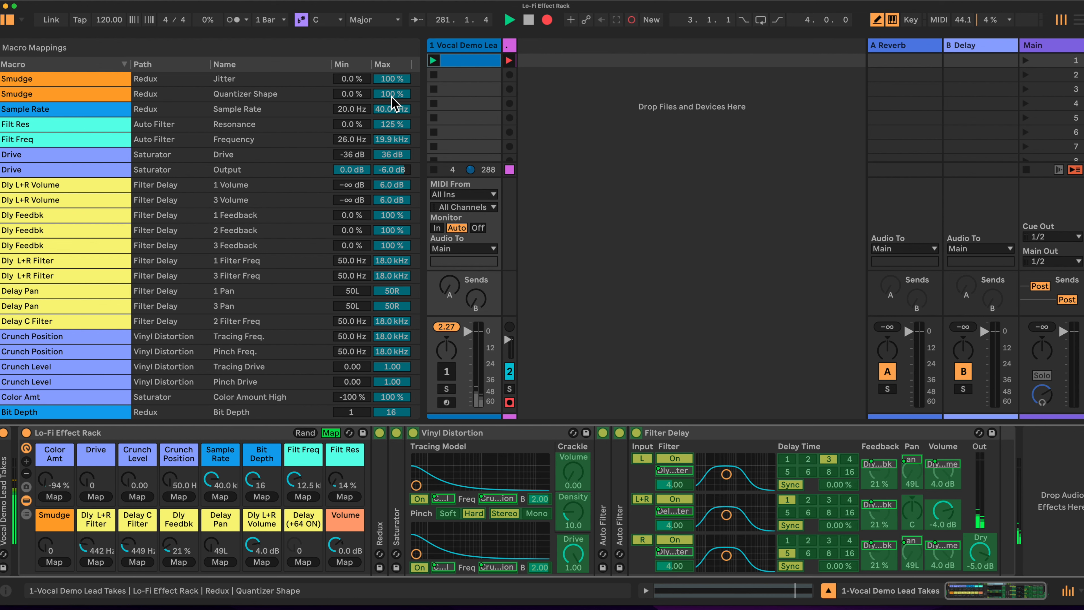
left_click(393, 112)
type("3200")
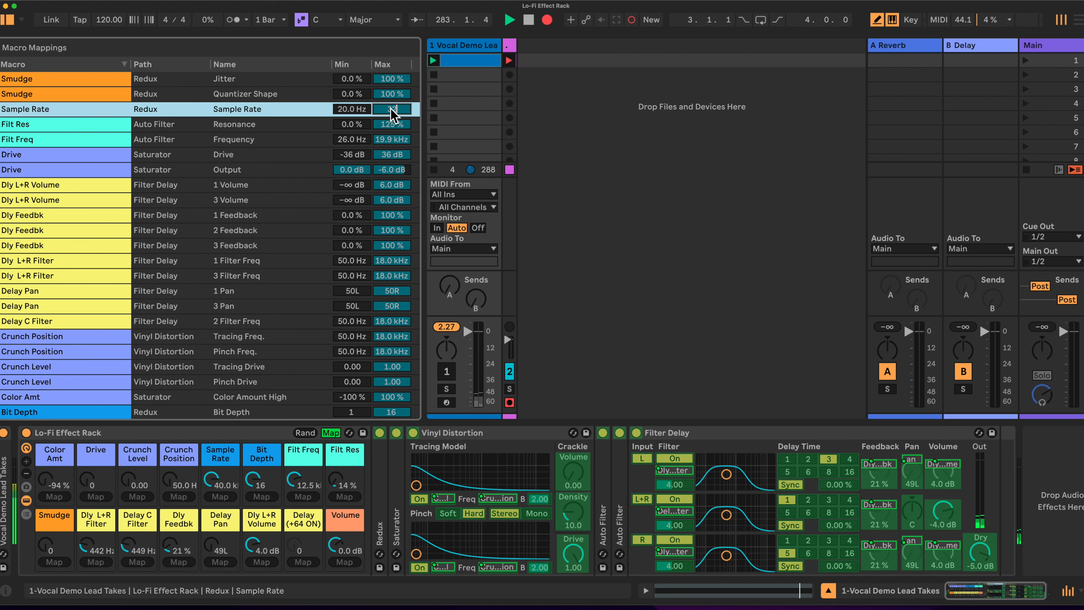
type("0")
key("Return")
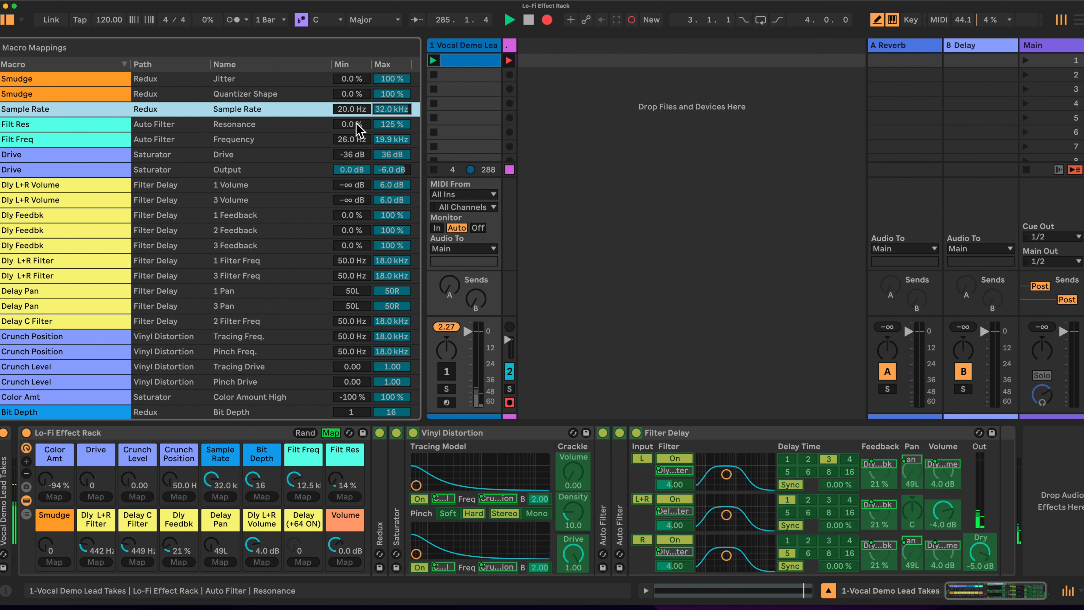
Step: Set the Filt Res mapping's maximum to 100% and limit the Filt Freq mapping to 100 Hz minimum and 16 kHz maximum
left_click(391, 125)
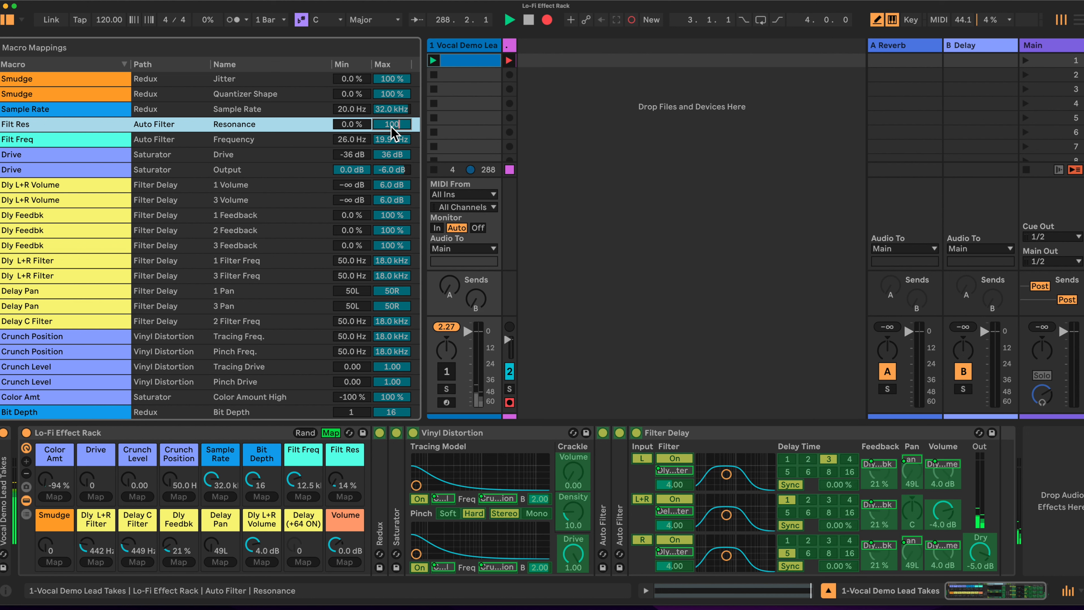
left_click(387, 140)
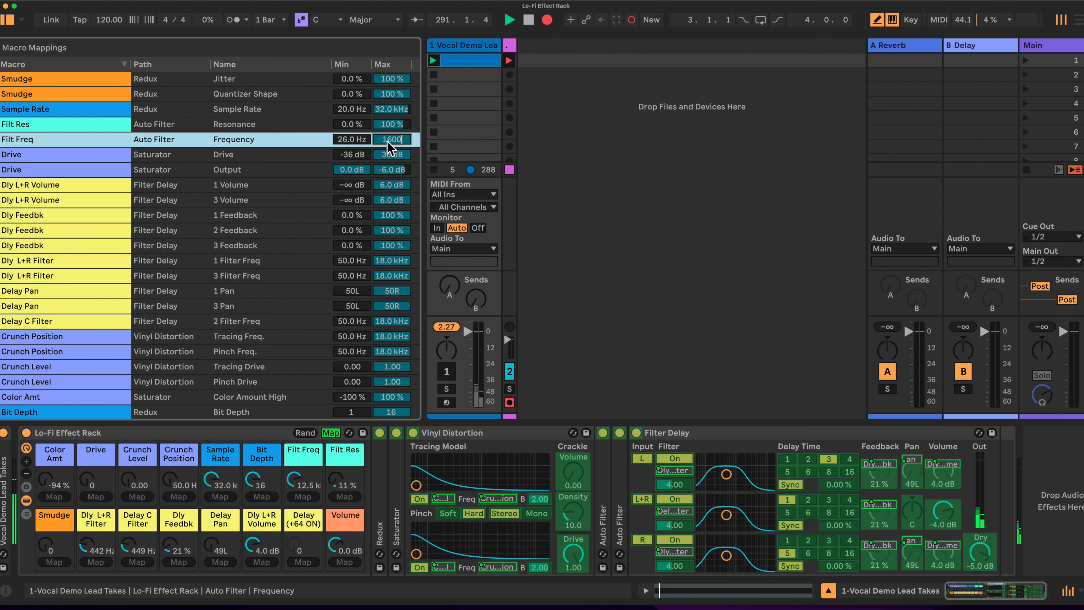
key("Return")
left_click(344, 140)
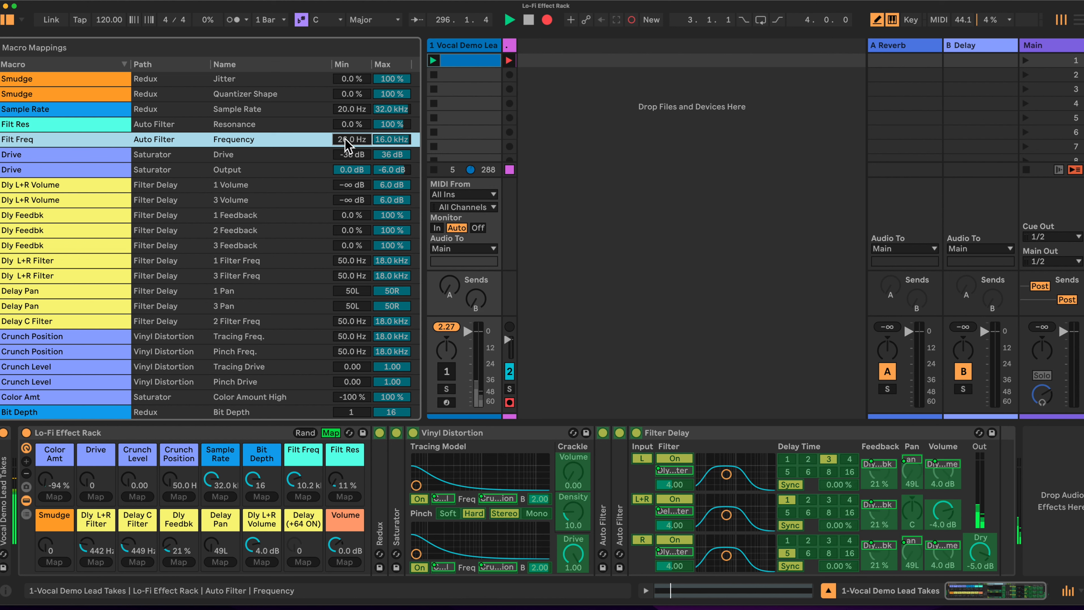
type("10")
key("Return")
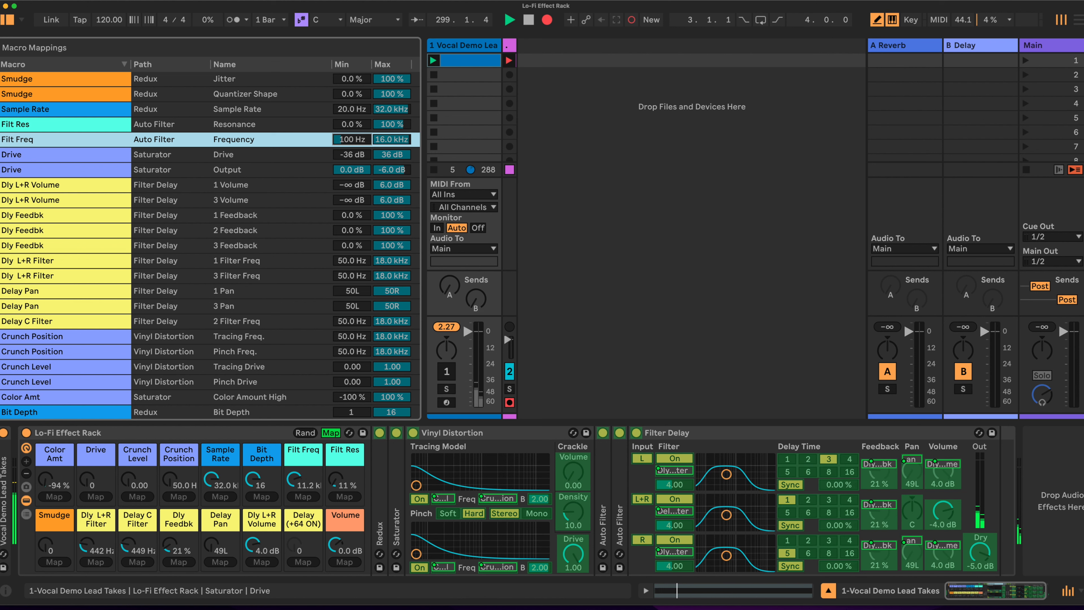
Step: Limit the Saturator's Drive mapping to 0 dB minimum and 20 dB maximum, and set its Output mapping's maximum to -14 dB
left_click(351, 155)
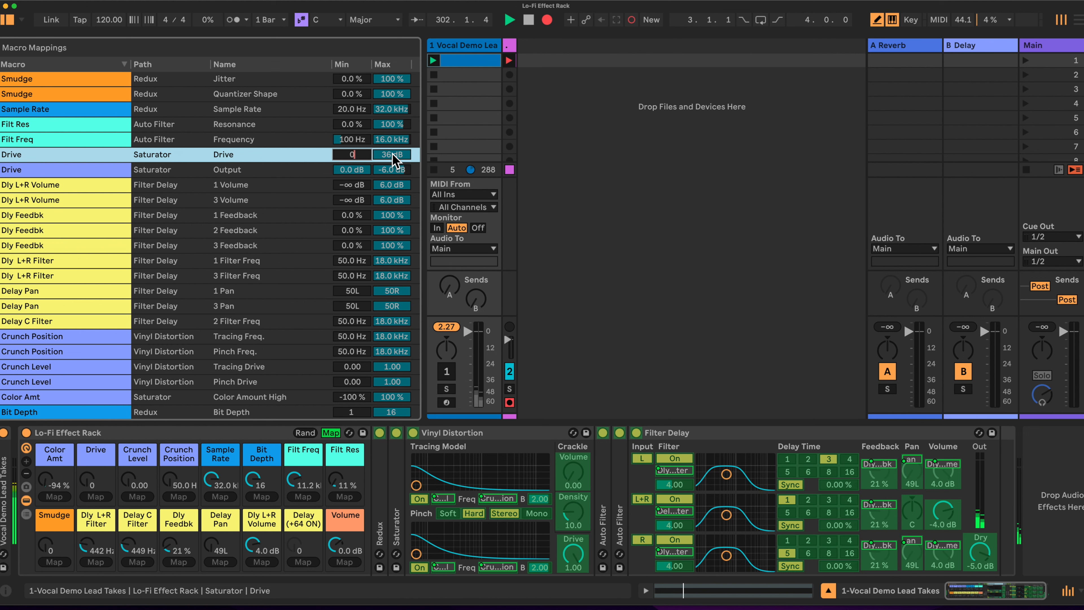
key("Return")
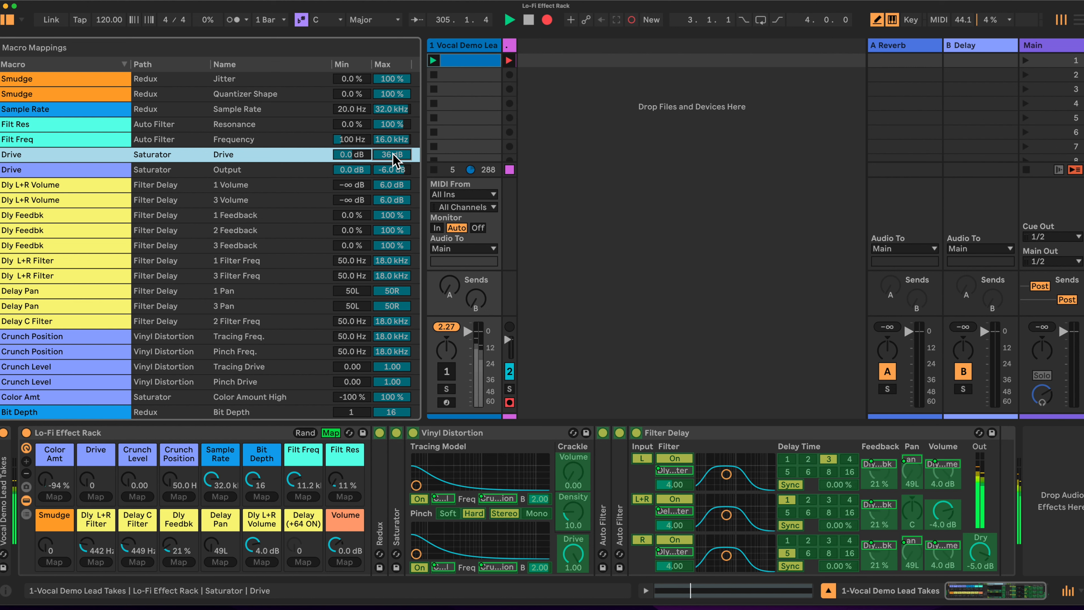
type("20")
key("Return")
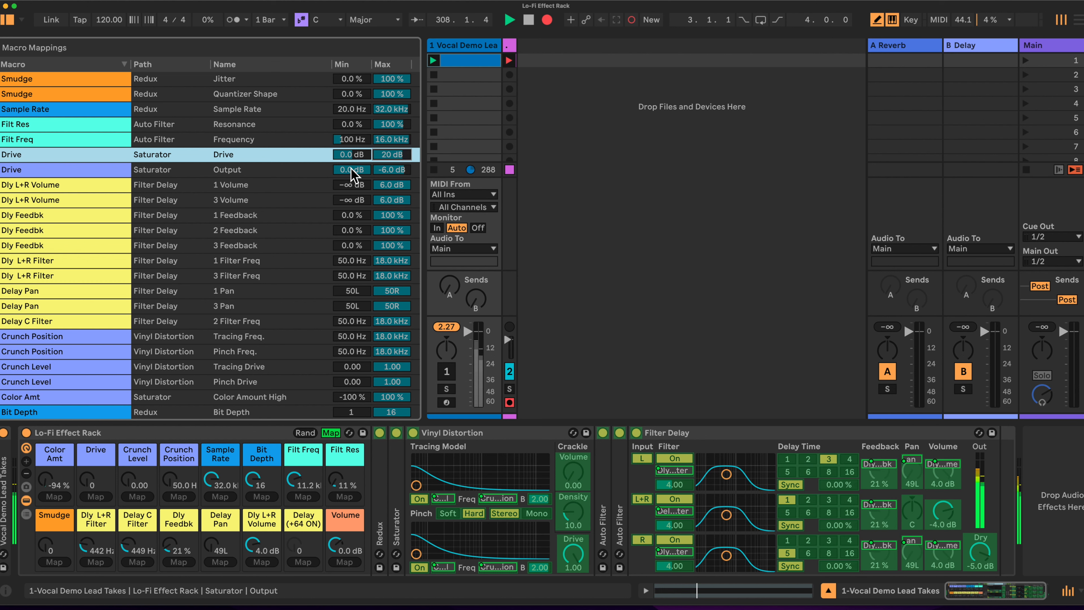
left_click(392, 169)
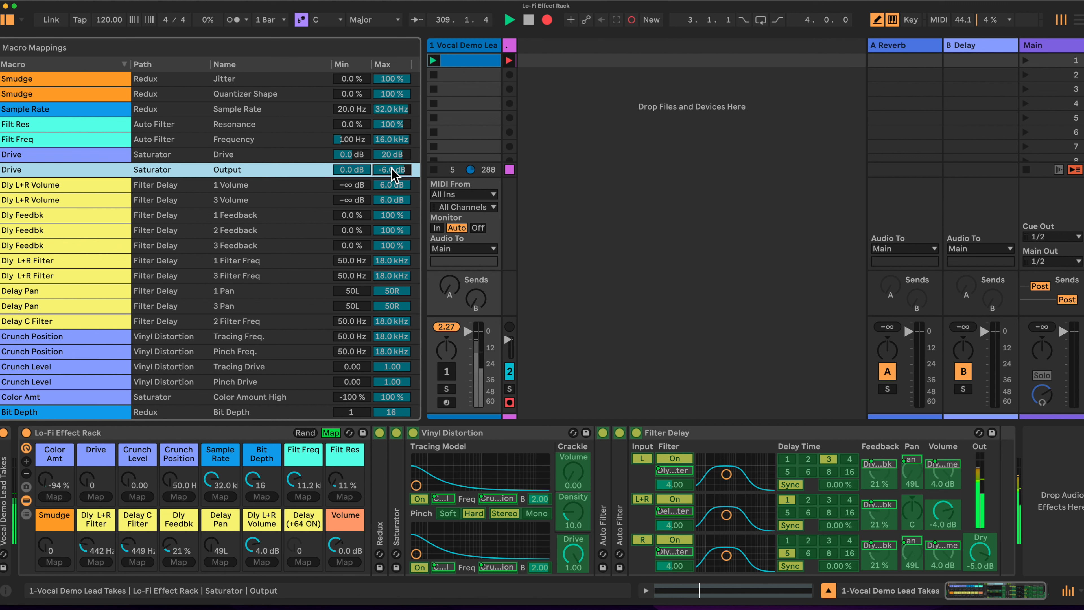
type("-14")
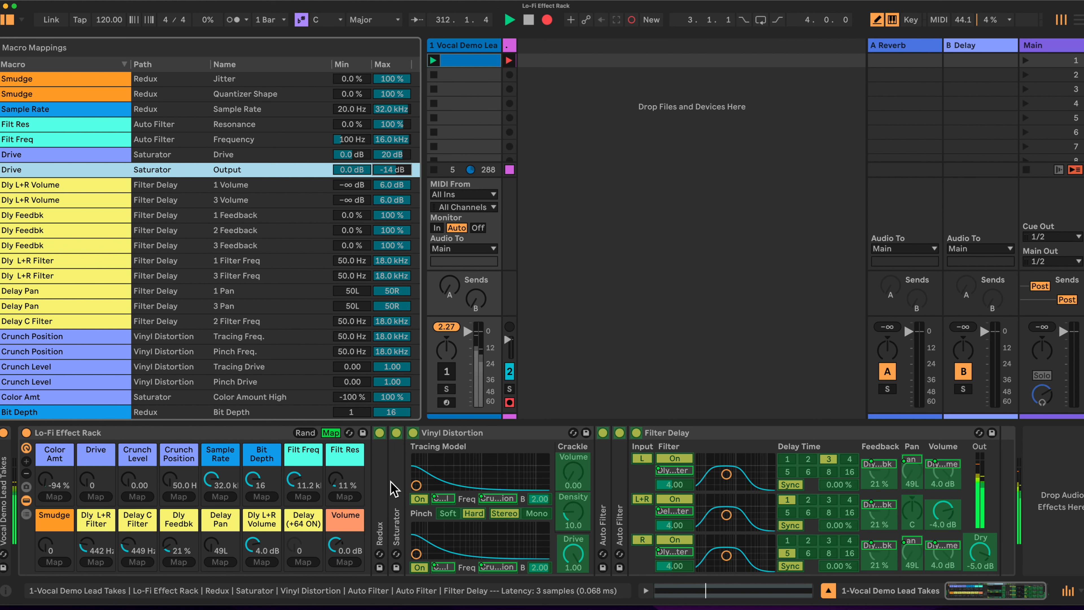
Step: Unfold the Saturator and try the Drive macro to check how Drive and Output respond
left_click(399, 484)
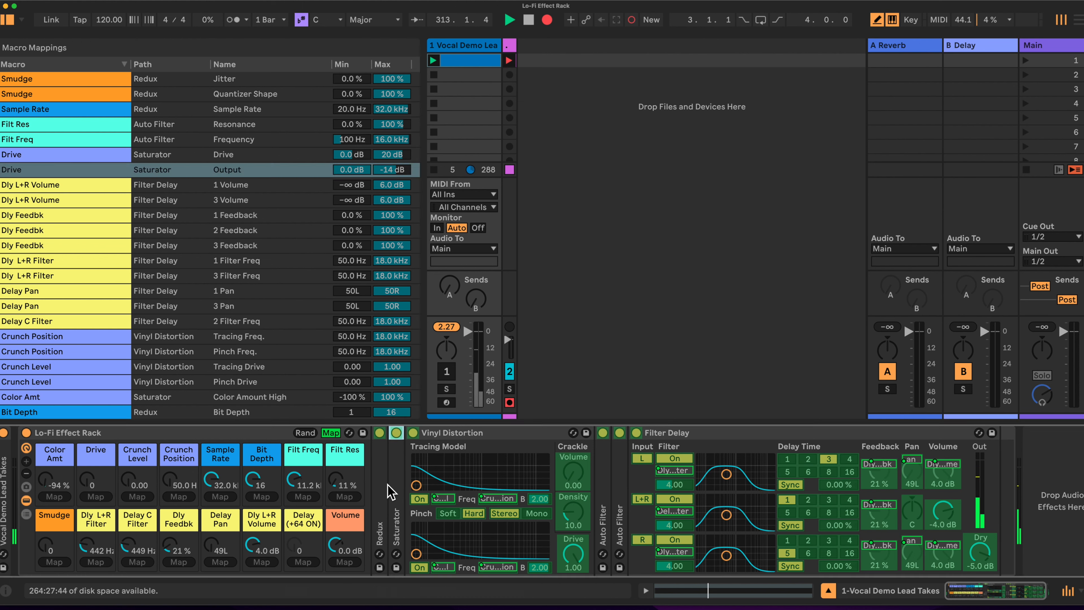
double_click(397, 486)
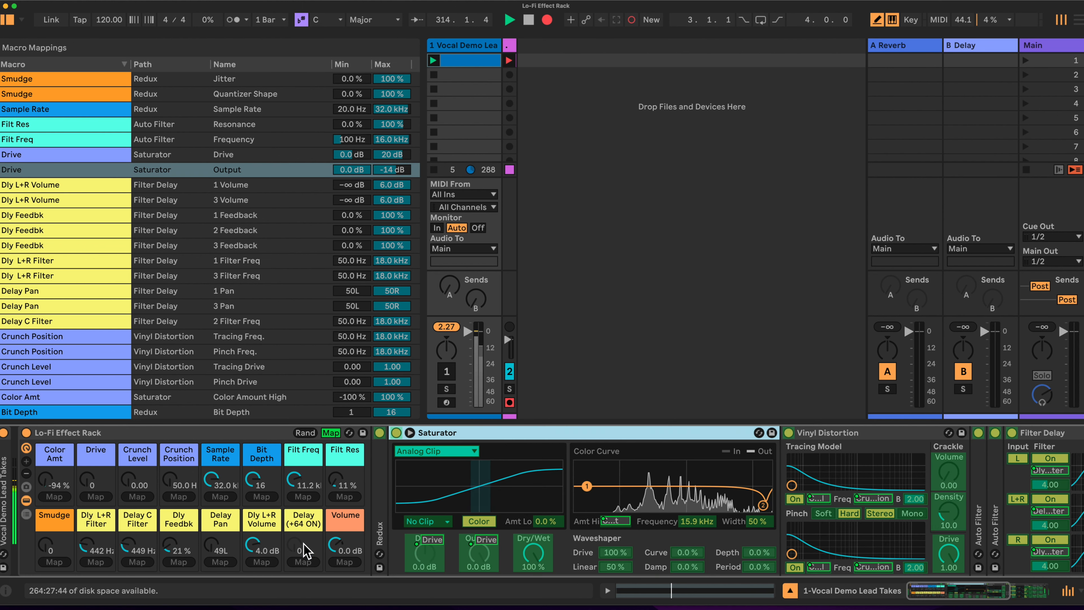
mouse_move(87, 480)
left_mouse_down()
mouse_move(87, 440)
mouse_move(87, 481)
left_mouse_up()
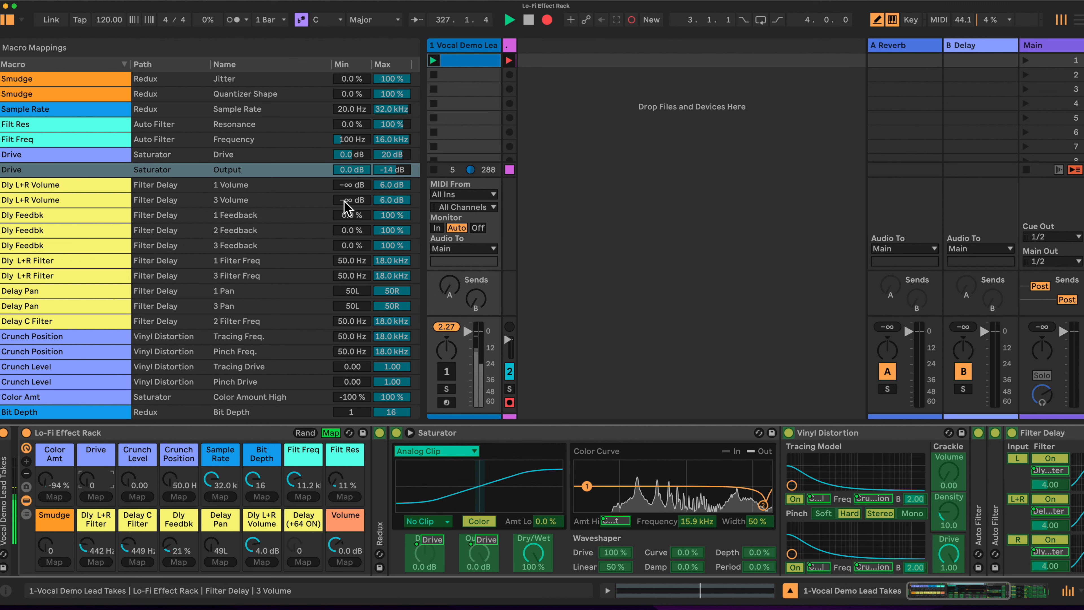
Step: Set the maximum of the Filter Delay's 3 Volume mapping to 4 dB, then fold the Saturator
left_click(390, 200)
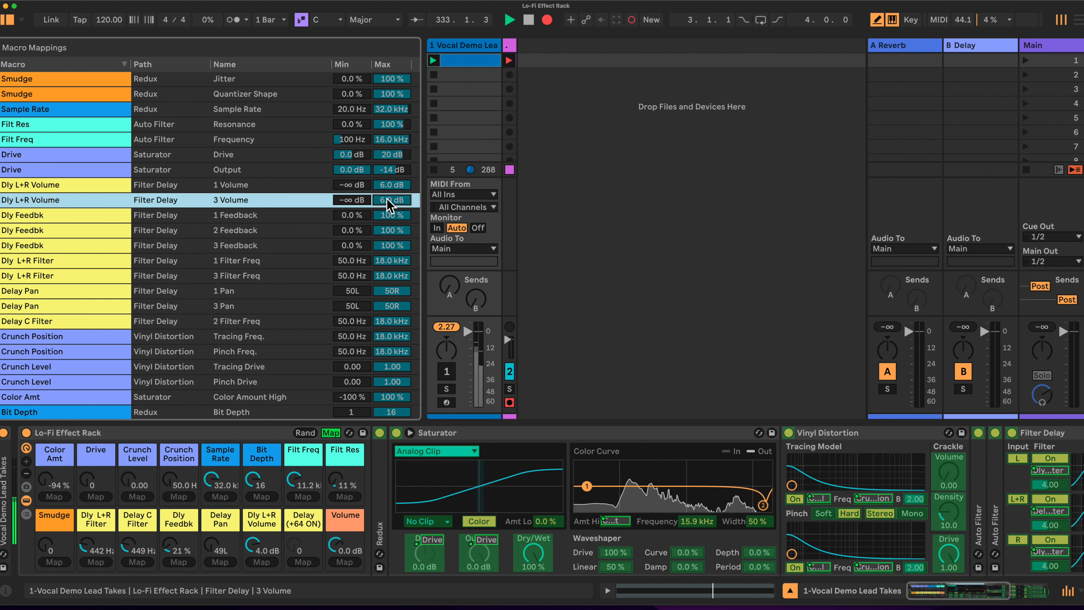
type("4")
key("Return")
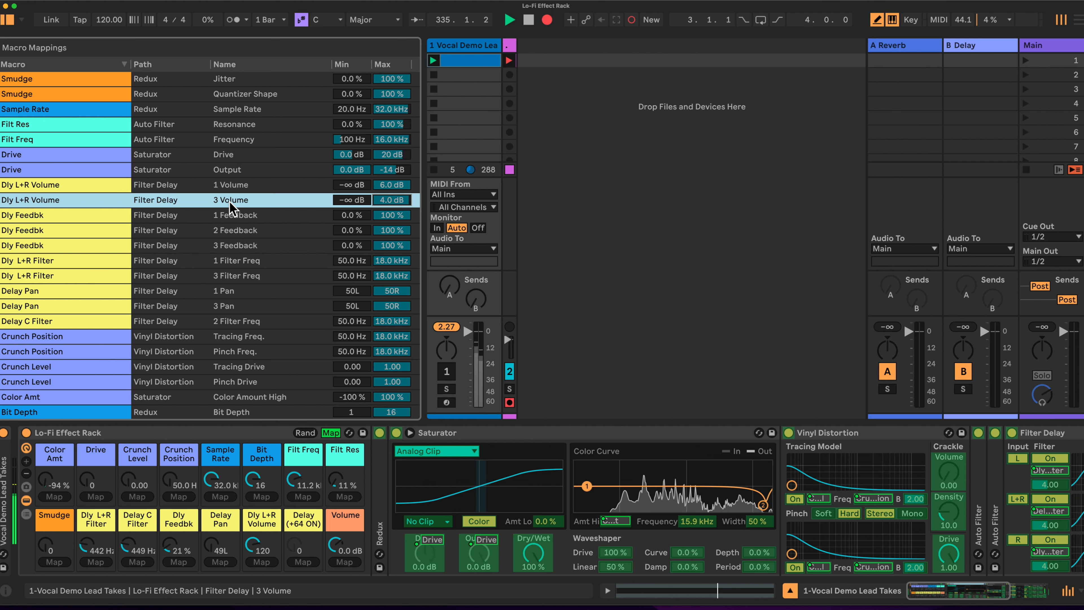
left_click(520, 439)
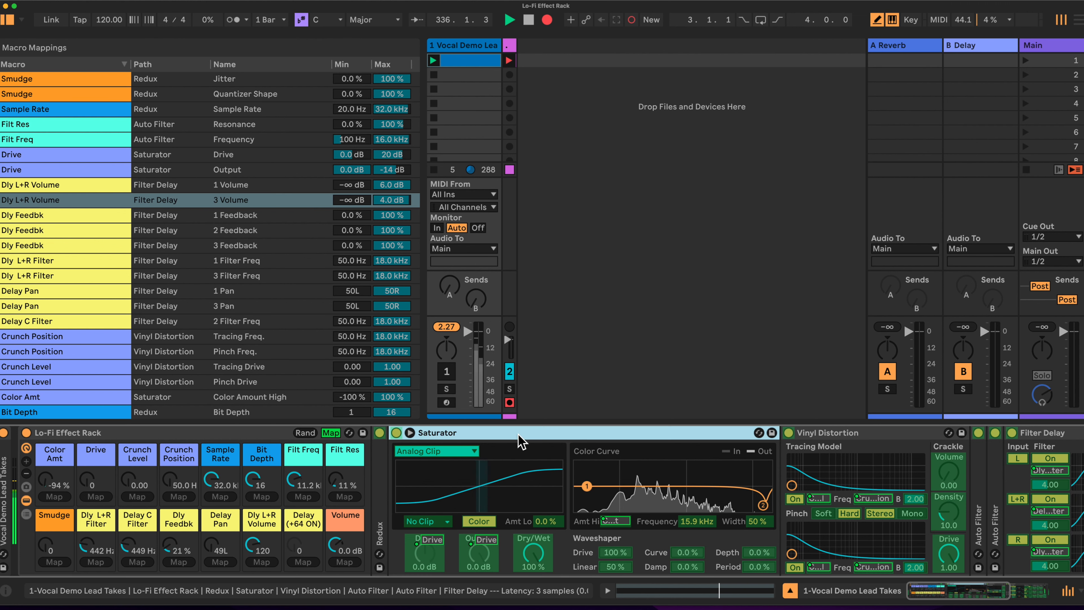
double_click(520, 440)
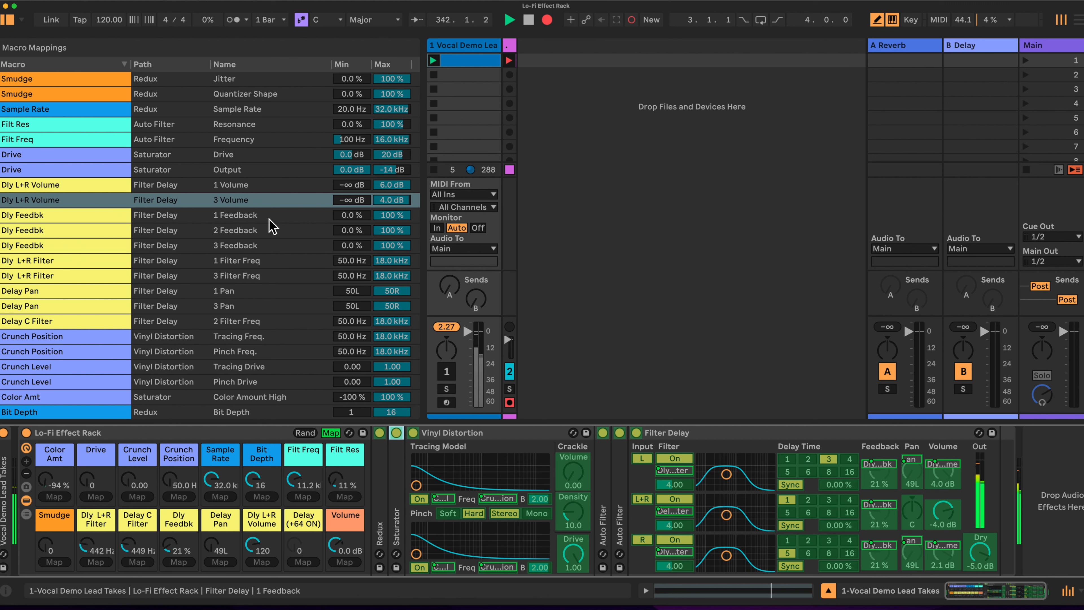
Step: Set the Dly Feedbk mapping maximums to 35% for 1 Feedback, 50% for 2 Feedback and 40% for 3 Feedback
left_click(386, 216)
type("35")
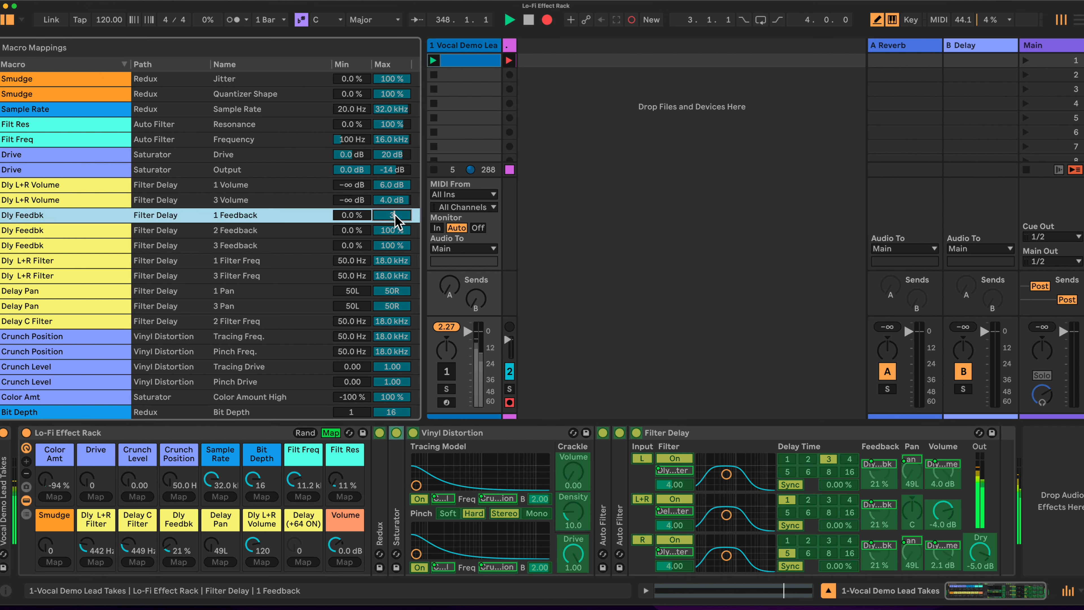
left_click(390, 231)
type("50")
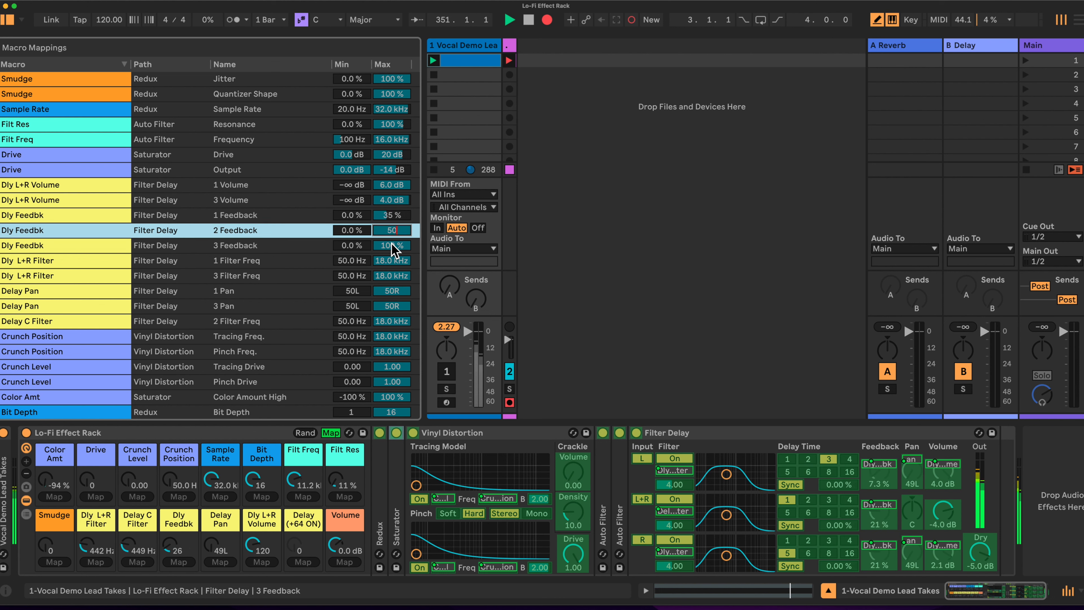
left_click(391, 246)
type("40")
key("Return")
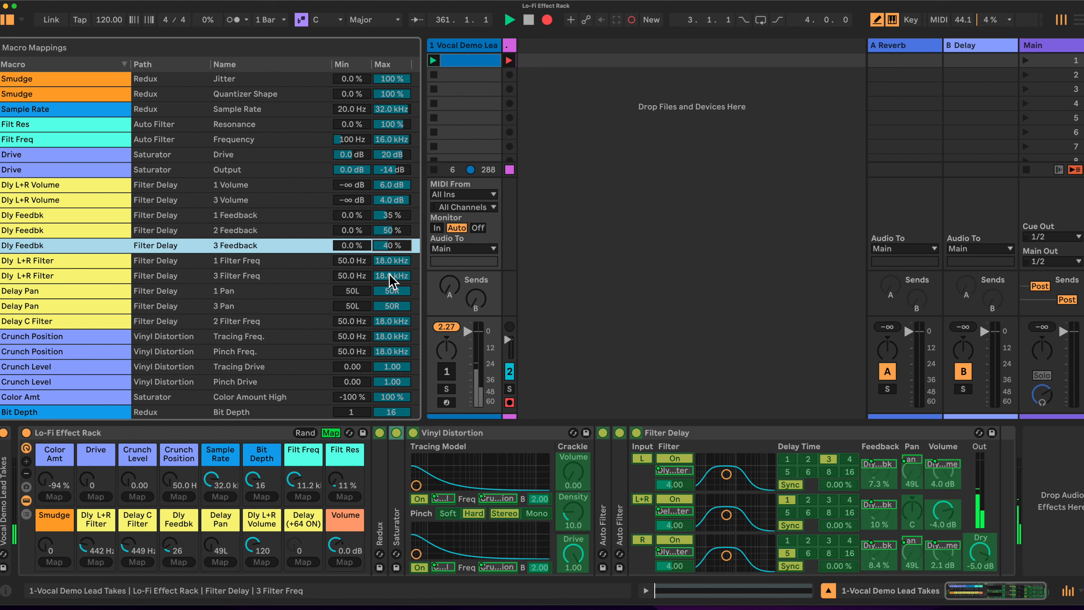
Step: Invert the 3 Filter Freq mapping with minimum 18 kHz and maximum 50 Hz, then turn the Dly L+R Filter macro to about 45
left_click_drag(351, 276, 351, 262)
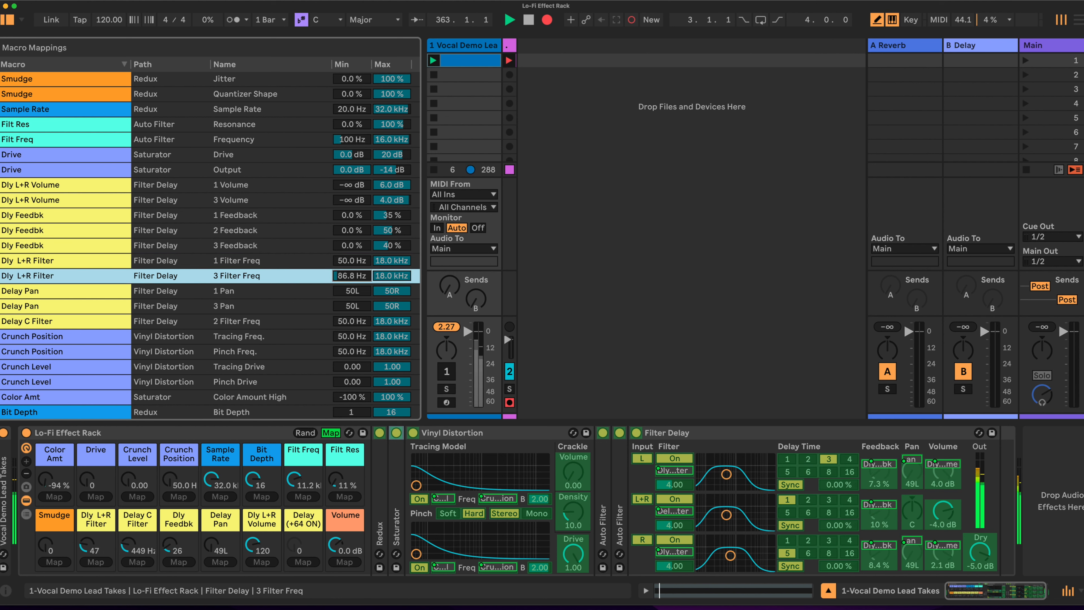
left_click(350, 274)
type("4")
type("18000")
key("Return")
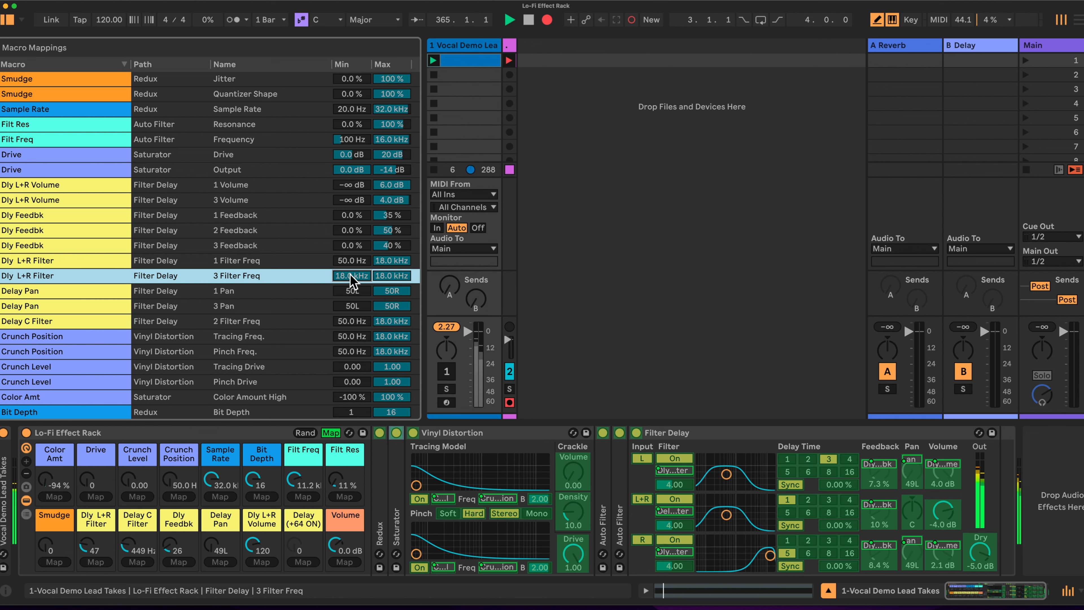
mouse_move(404, 276)
left_mouse_down()
mouse_move(403, 299)
mouse_move(404, 280)
left_mouse_up()
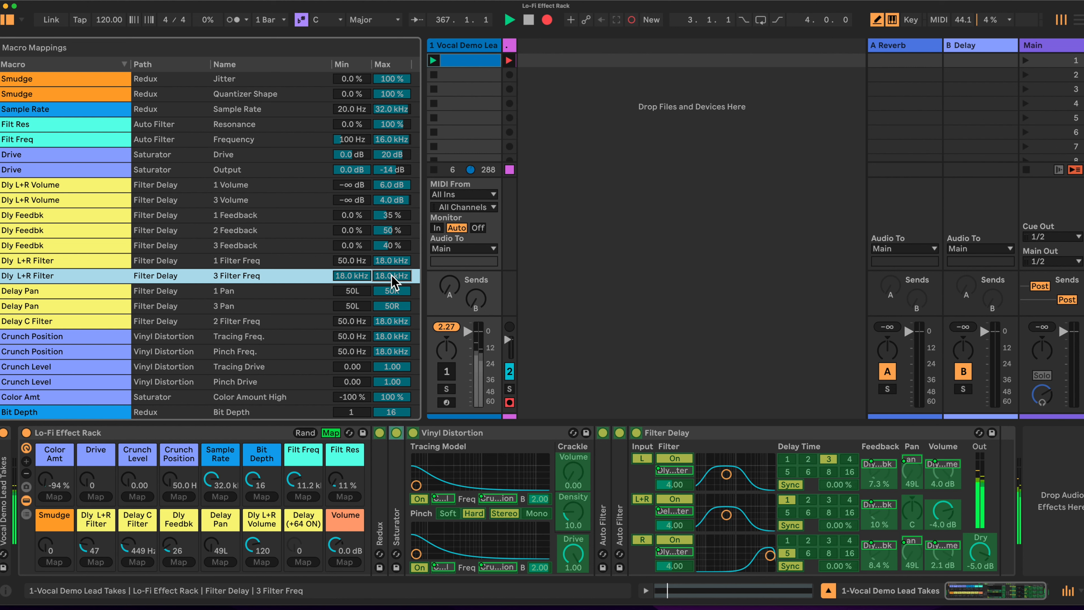
type("50")
key("Return")
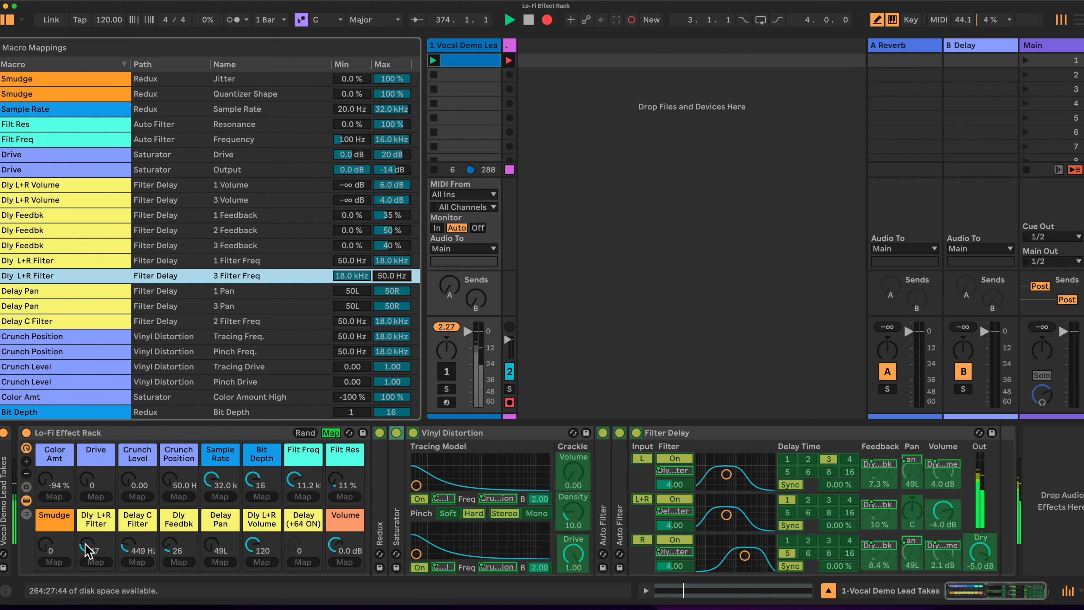
left_click_drag(87, 550, 87, 557)
Step: Set the Delay Pan mappings to run from C to 50L for 1 Pan and start at C for 3 Pan, then try the macro
scroll(322, 295, "down", 1)
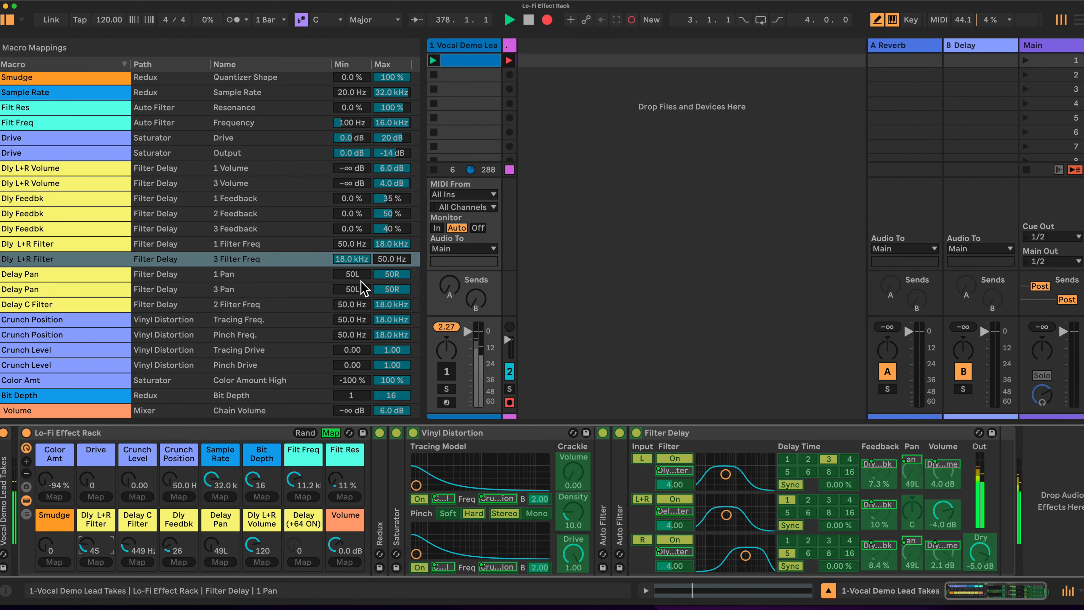
left_click_drag(361, 280, 361, 260)
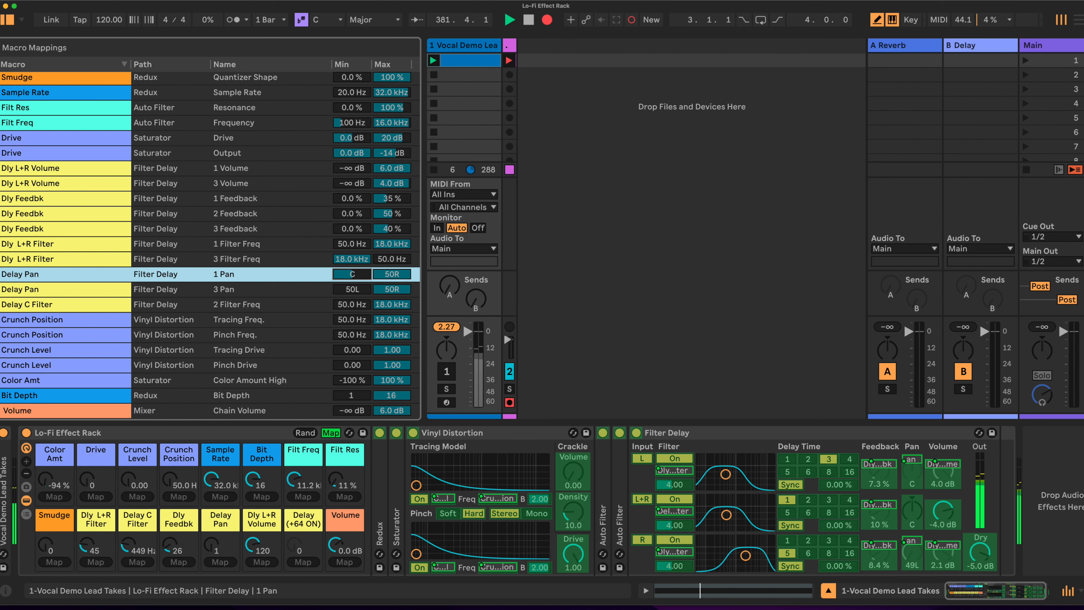
left_click(357, 290)
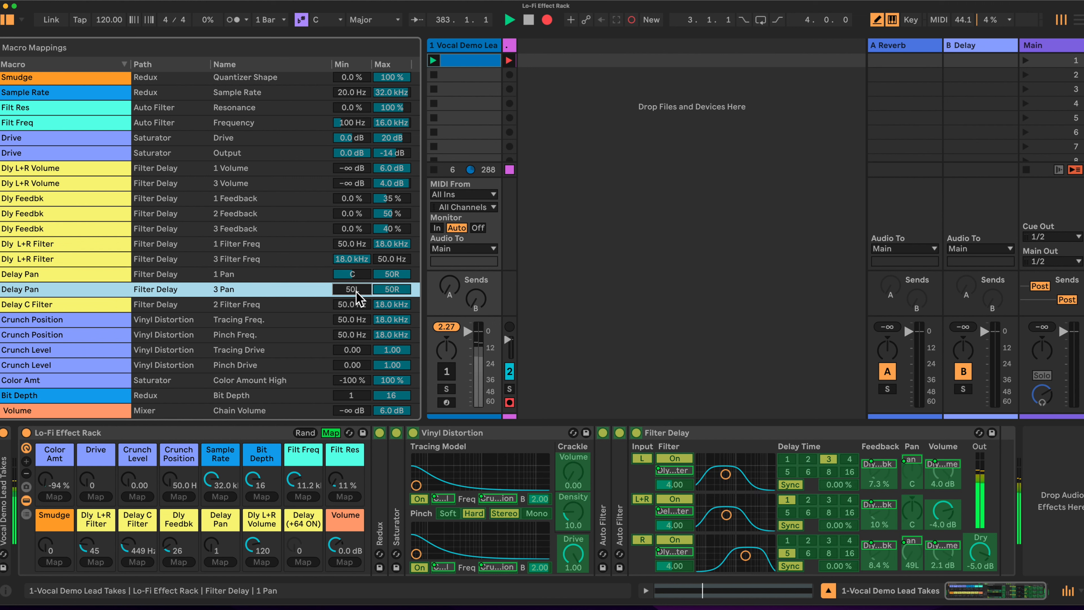
type("0")
key("Return")
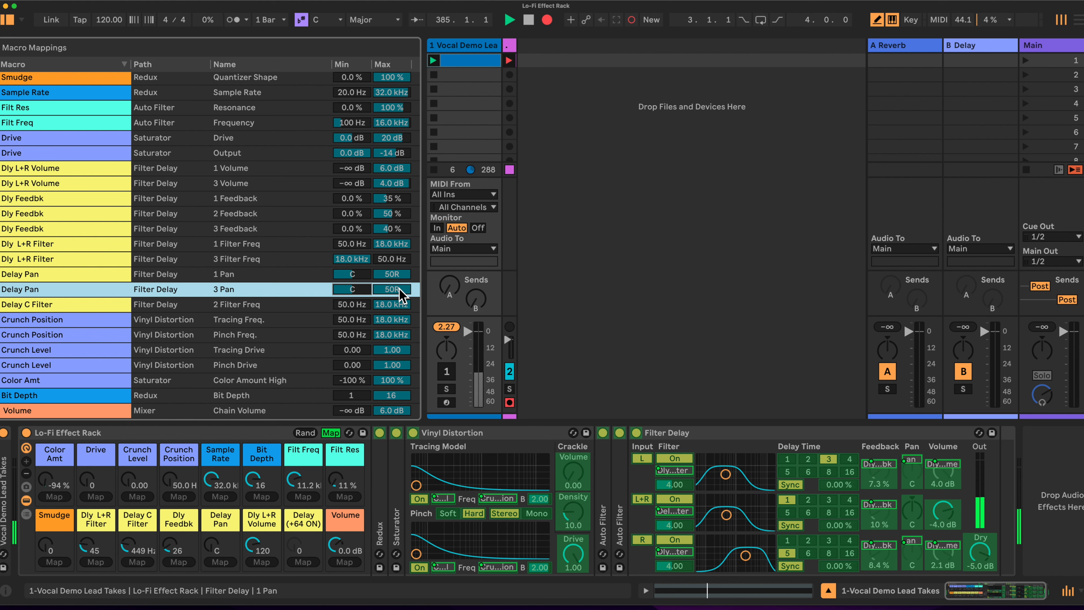
left_click(401, 275)
left_click_drag(401, 275, 401, 325)
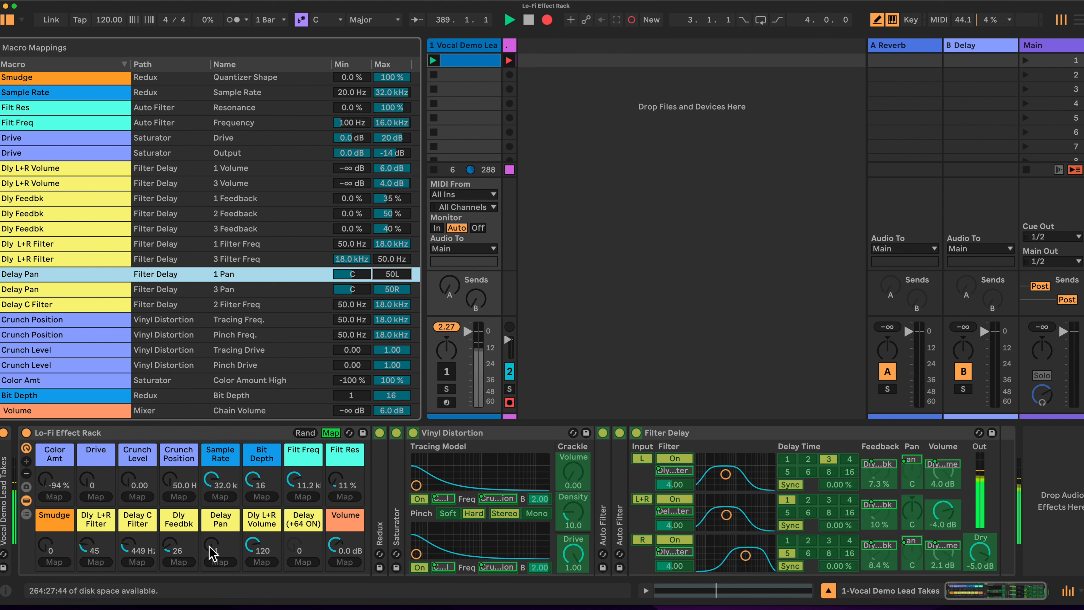
left_click_drag(212, 553, 212, 563)
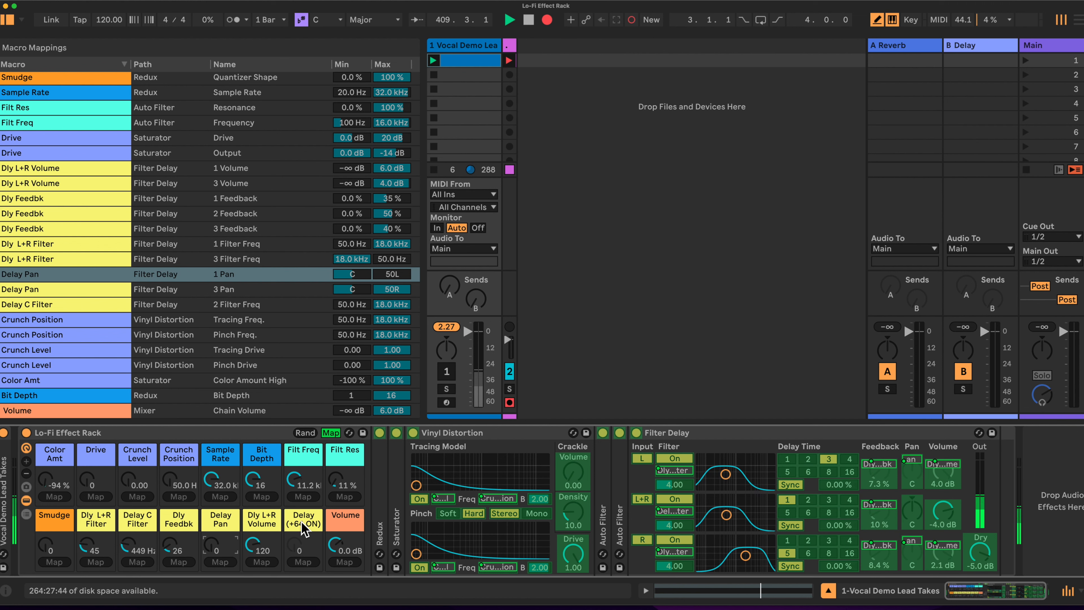
Step: Map the Filter Delay's L, L+R and R input switches to the Delay (+64 ON) macro, then leave macro mapping
left_click(648, 462)
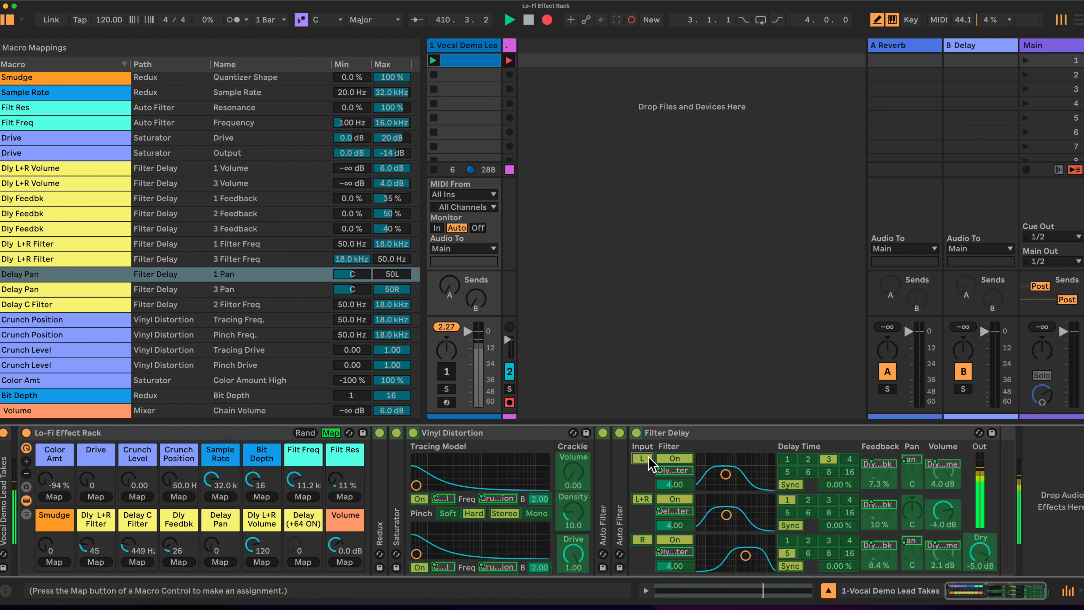
left_click(302, 561)
left_click(639, 500)
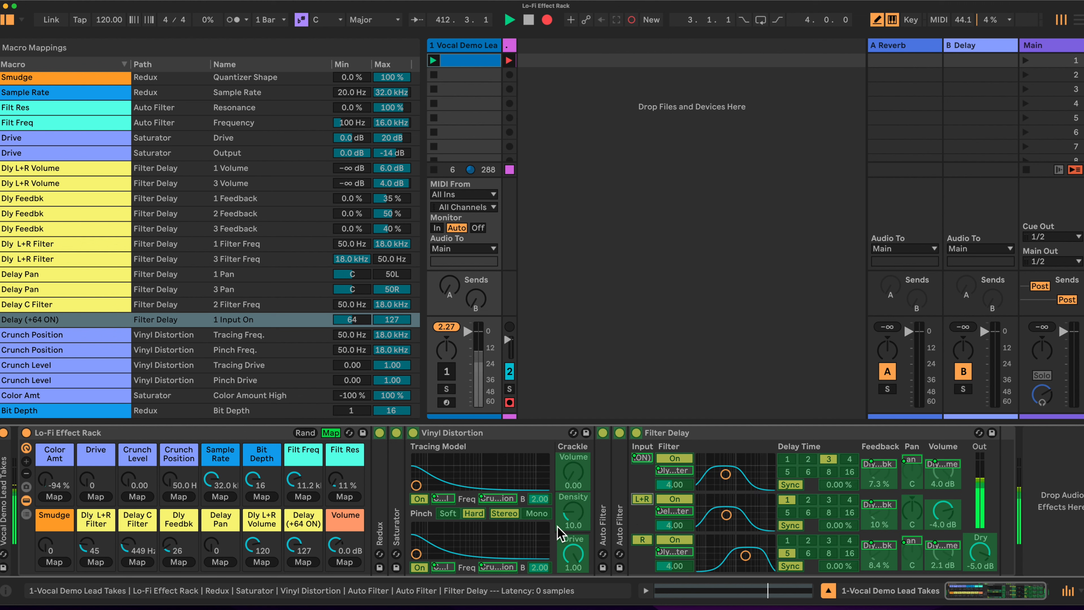
left_click(302, 562)
left_click(648, 540)
left_click(303, 562)
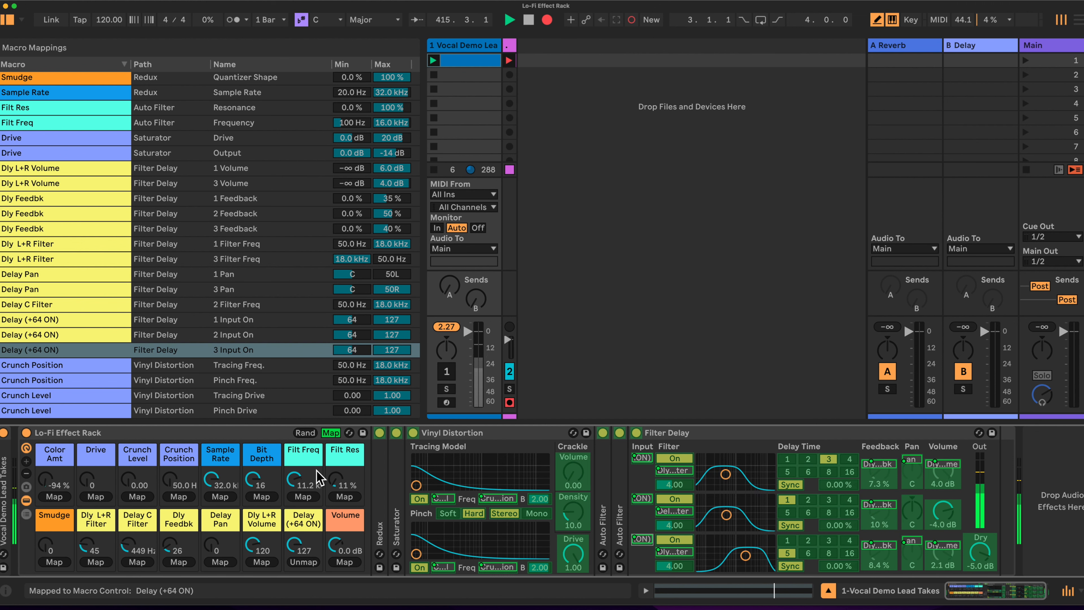
left_click(331, 432)
left_click(332, 432)
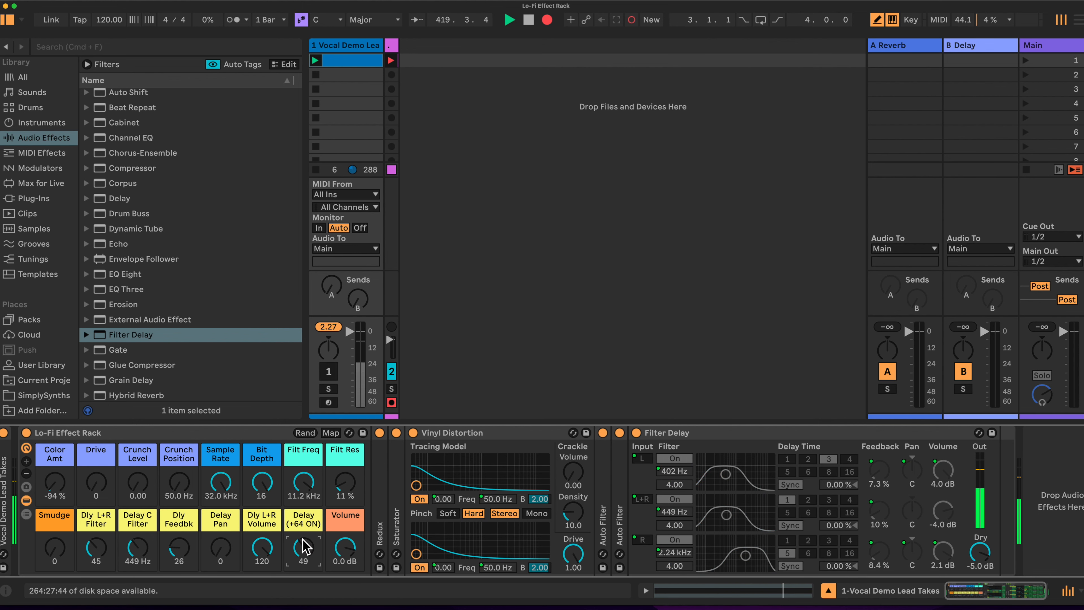
Step: Invert the Crunch Position Tracing Freq. mapping with minimum 16 kHz and maximum 50 Hz, and set the Pinch Freq. maximum to 16 kHz
left_click(331, 432)
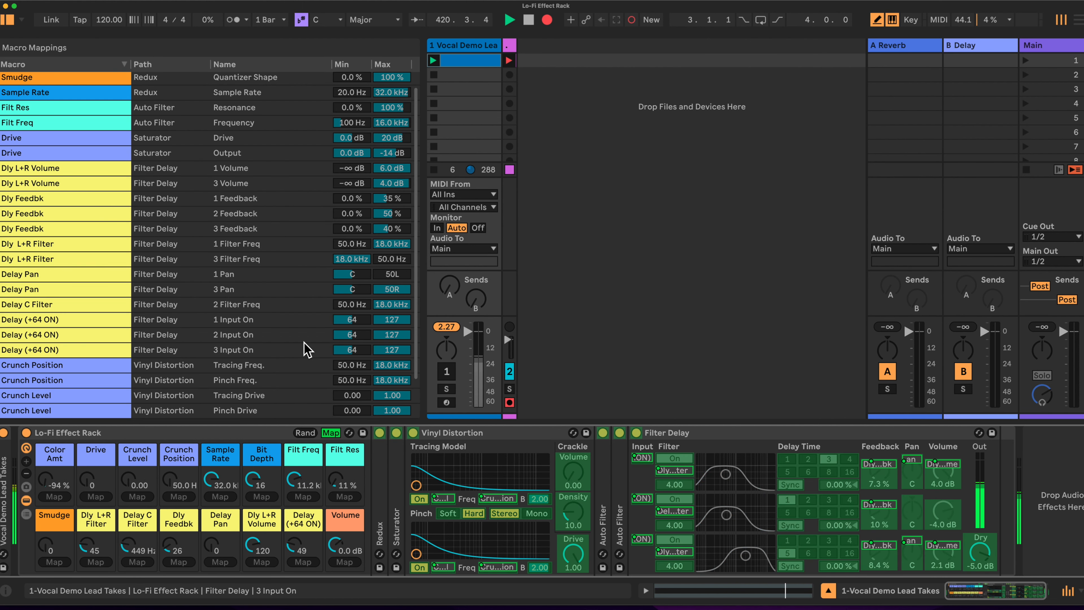
scroll(306, 348, "down", 3)
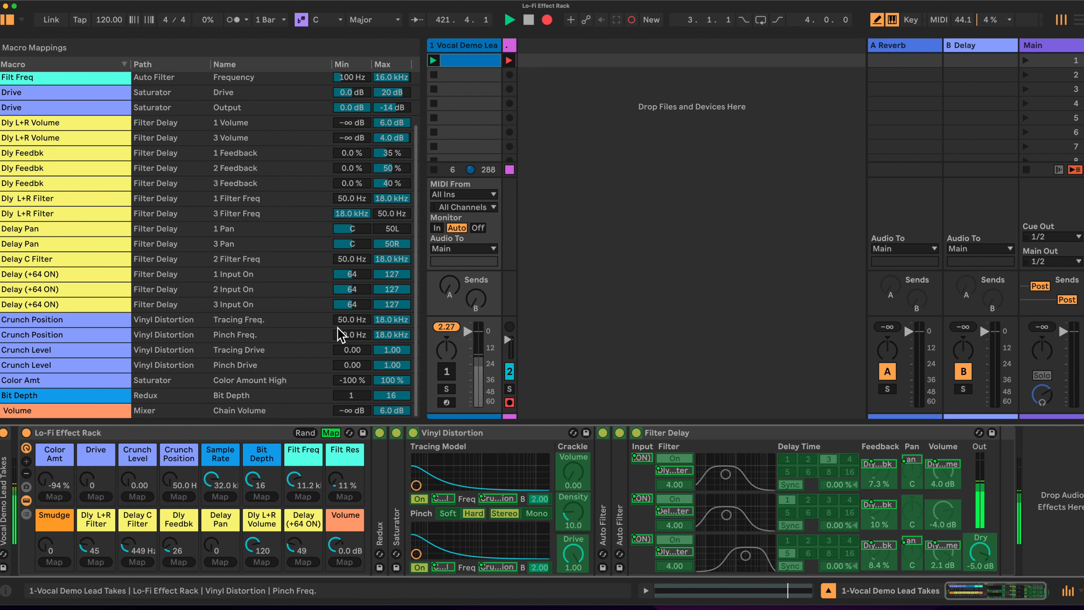
left_click(352, 319)
left_click(353, 319)
type("16.0 k")
key("Return")
left_click(389, 319)
left_click(388, 320)
type("50")
key("Return")
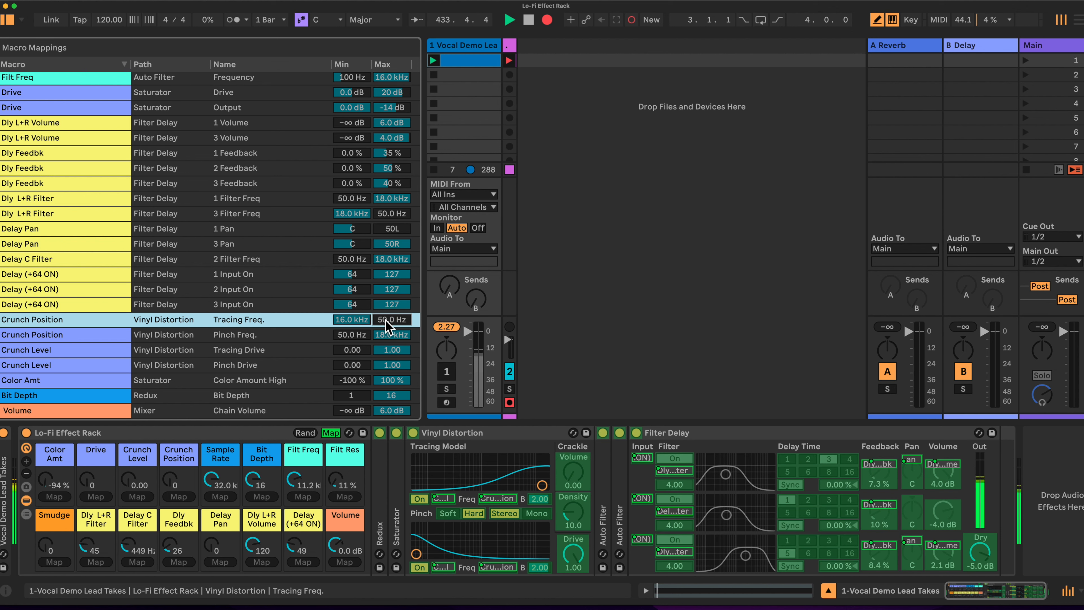
left_click_drag(392, 335, 392, 340)
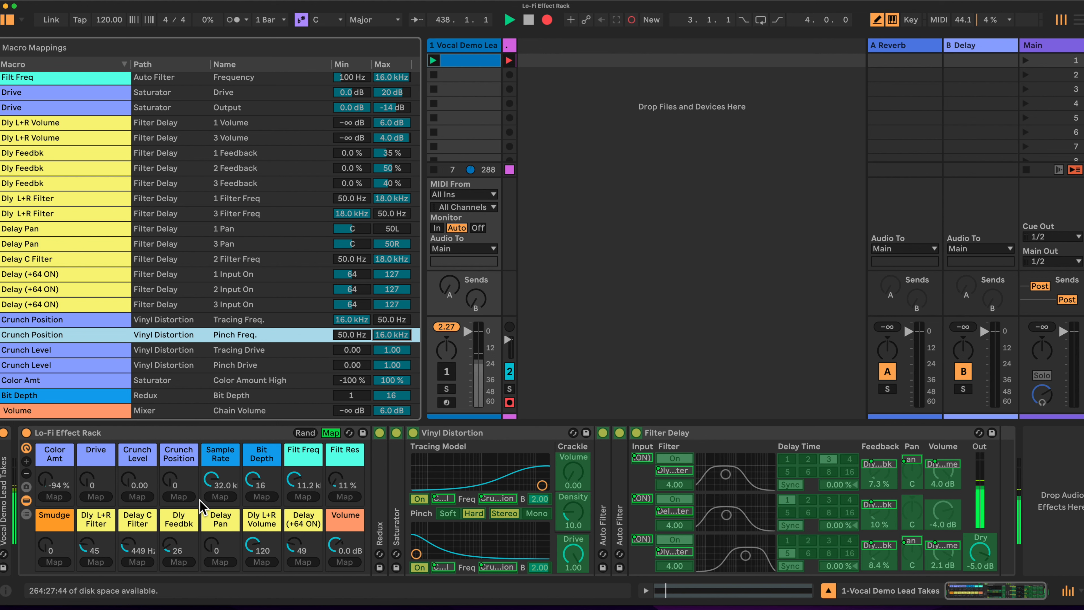
mouse_move(173, 487)
left_mouse_down()
mouse_move(173, 451)
mouse_move(173, 486)
left_mouse_up()
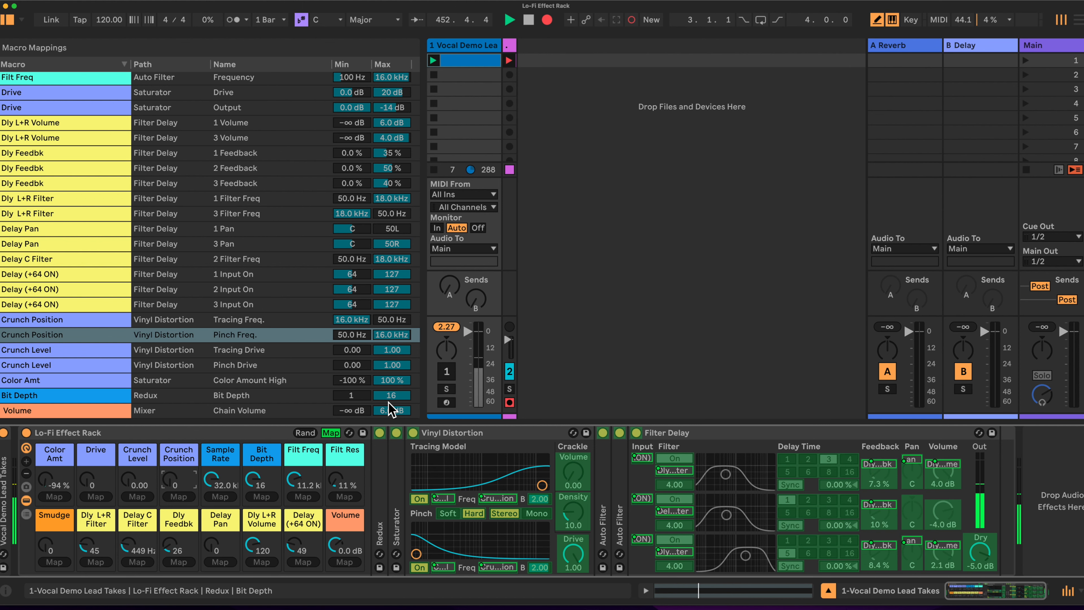
Step: Leave macro mapping, turn the Delay (+64 ON) macro down to 0 and reactivate the vocal track
left_click(330, 432)
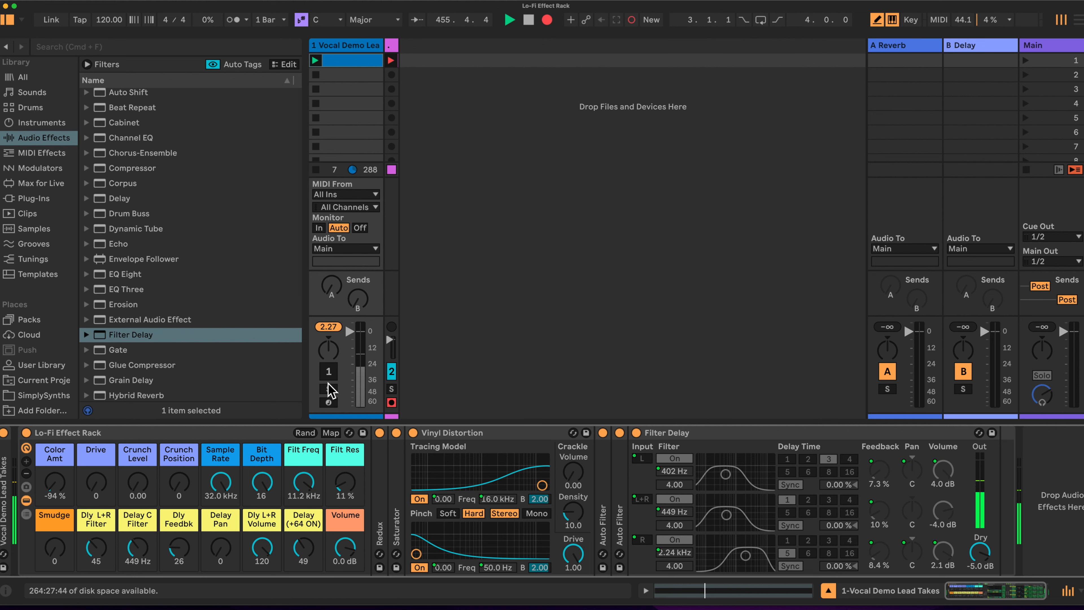
left_click_drag(301, 539, 301, 582)
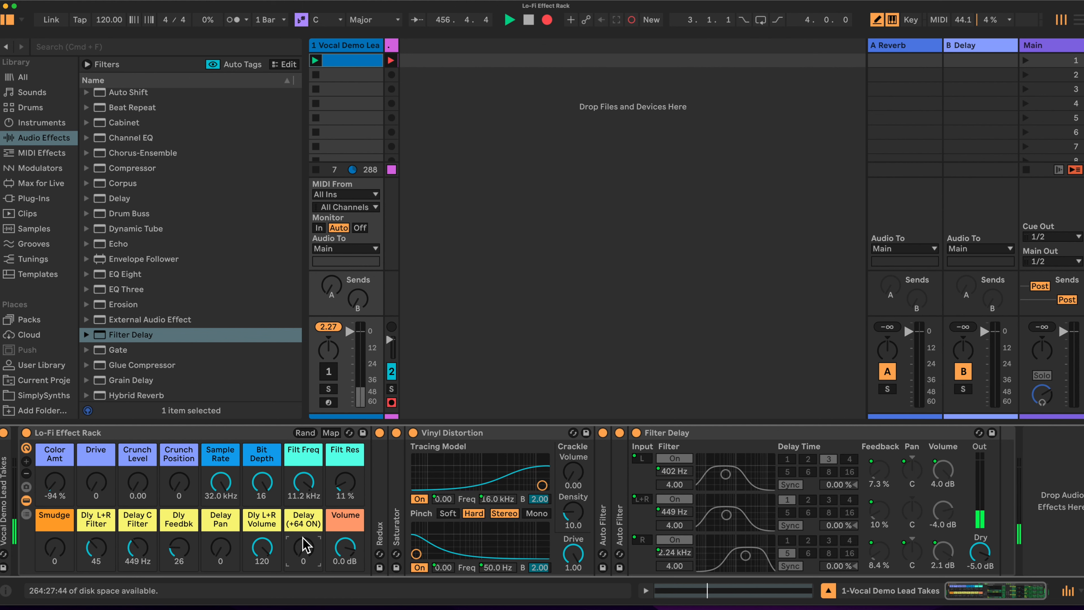
left_click(332, 374)
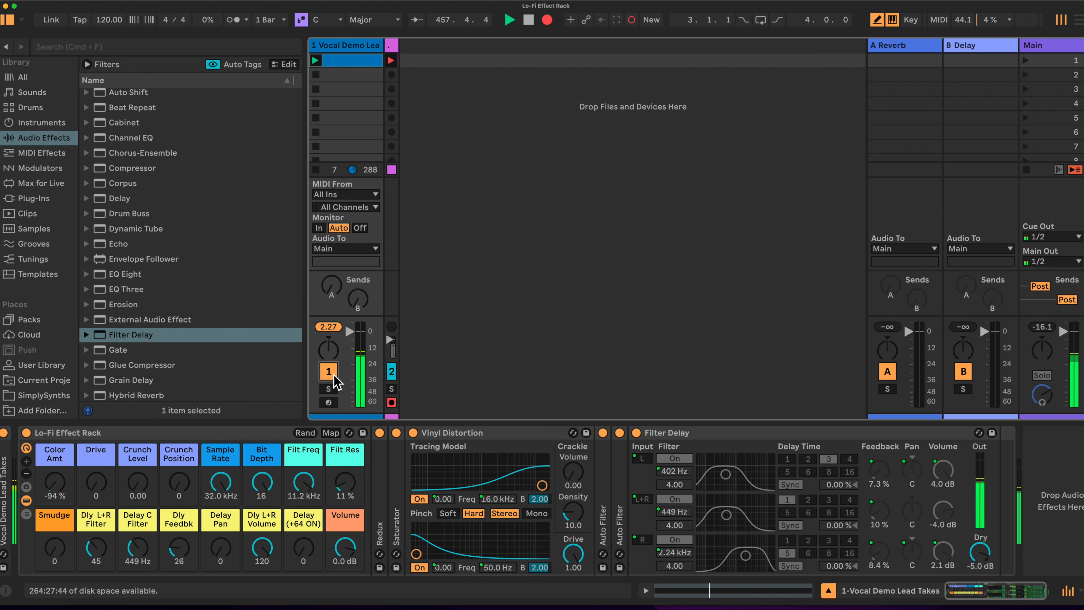
Step: Try the macros with Color Amt at about -12%, Crunch Position 71, Bit Depth 7, Filt Res 60% and Crunch Level 0.39
left_click_drag(51, 483, 51, 440)
left_click_drag(187, 478, 187, 439)
mouse_move(262, 482)
left_mouse_down()
mouse_move(261, 496)
mouse_move(303, 491)
mouse_move(303, 504)
mouse_move(303, 483)
mouse_move(344, 480)
mouse_move(345, 462)
left_mouse_up()
left_click_drag(137, 482, 137, 473)
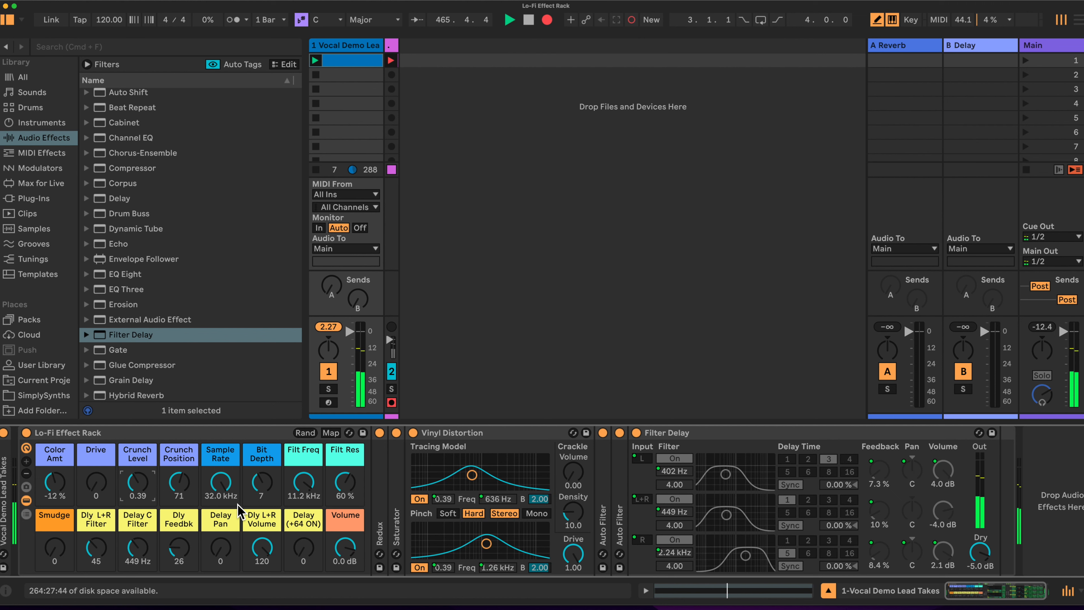
Step: Switch the delay on with its macro at 127, then set Delay Pan to 127 and Dly L+R Volume to about 65
left_click_drag(303, 547, 302, 501)
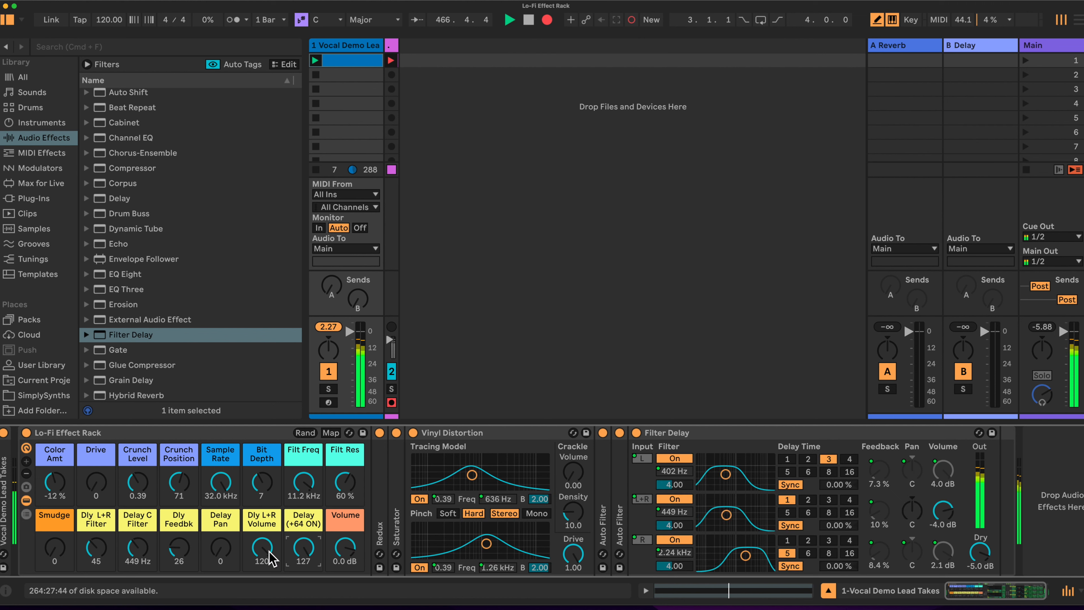
left_click(256, 555)
left_click_drag(261, 546, 262, 564)
left_click_drag(220, 549, 262, 555)
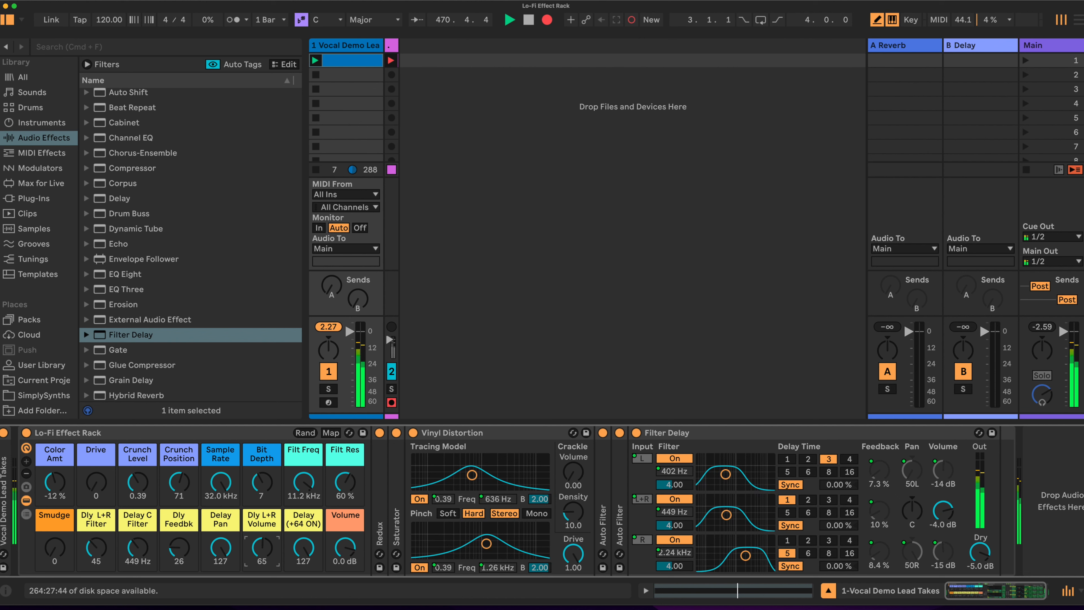
Step: Try Dly L+R Filter at 29, Delay C Filter at 1.86 kHz and Sample Rate at 15.4 kHz, then turn Delay (+64 ON) to 0
left_click_drag(110, 546, 138, 539)
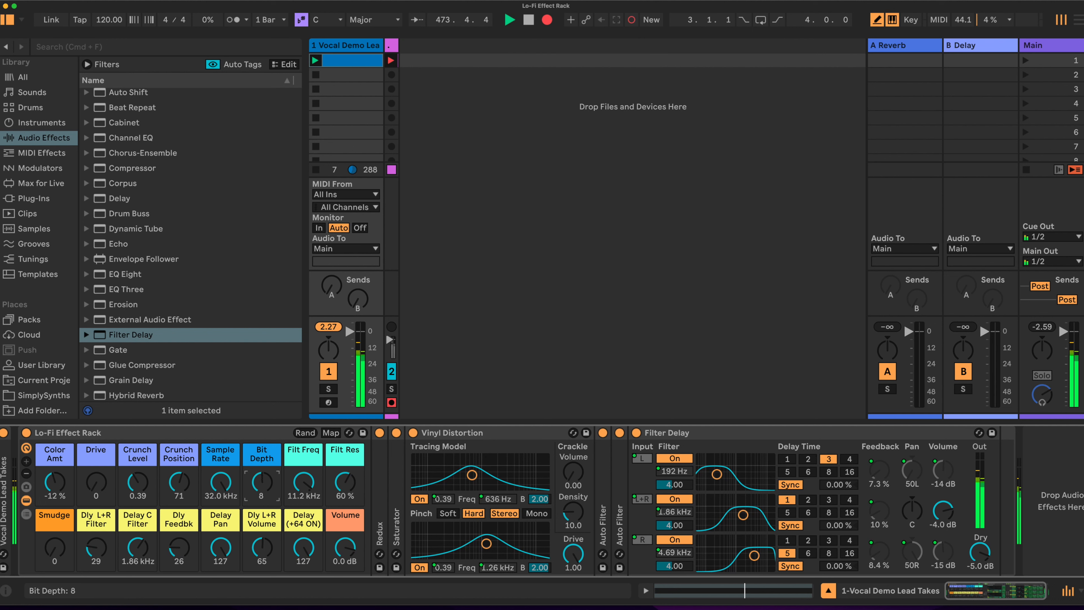
left_click_drag(221, 482, 220, 489)
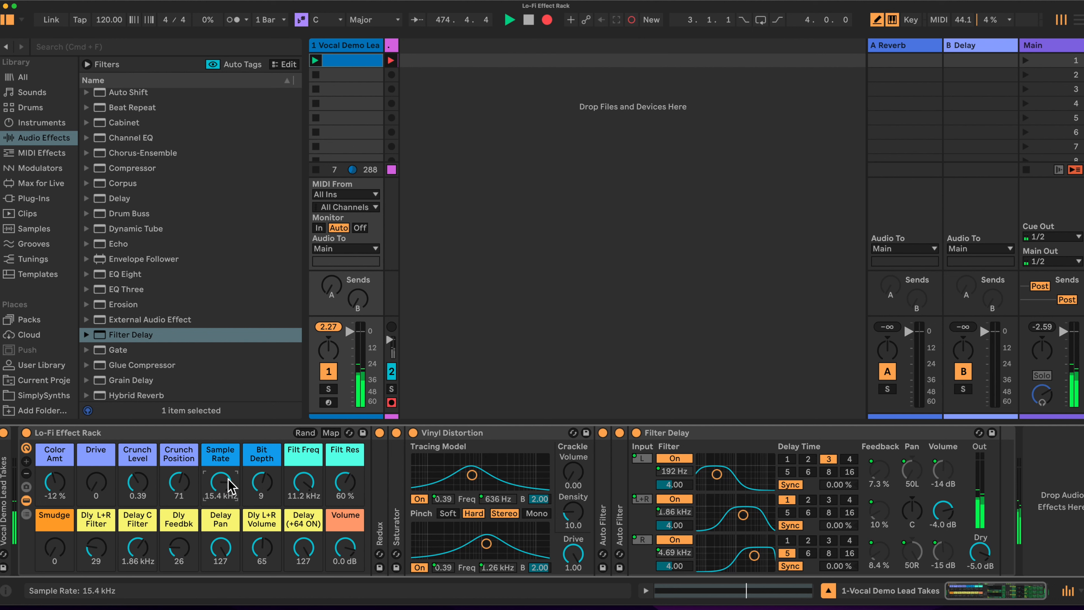
left_click_drag(305, 540, 305, 568)
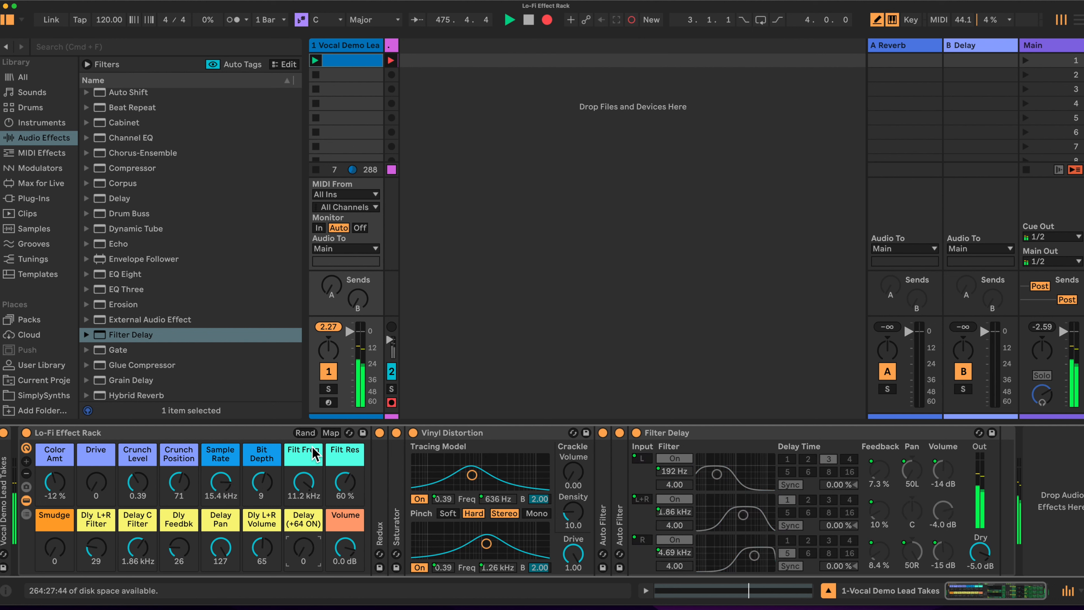
Step: Randomize the macros, then check the randomization exclusion setting of the Volume and Delay (+64 ON) macros
left_click(305, 433)
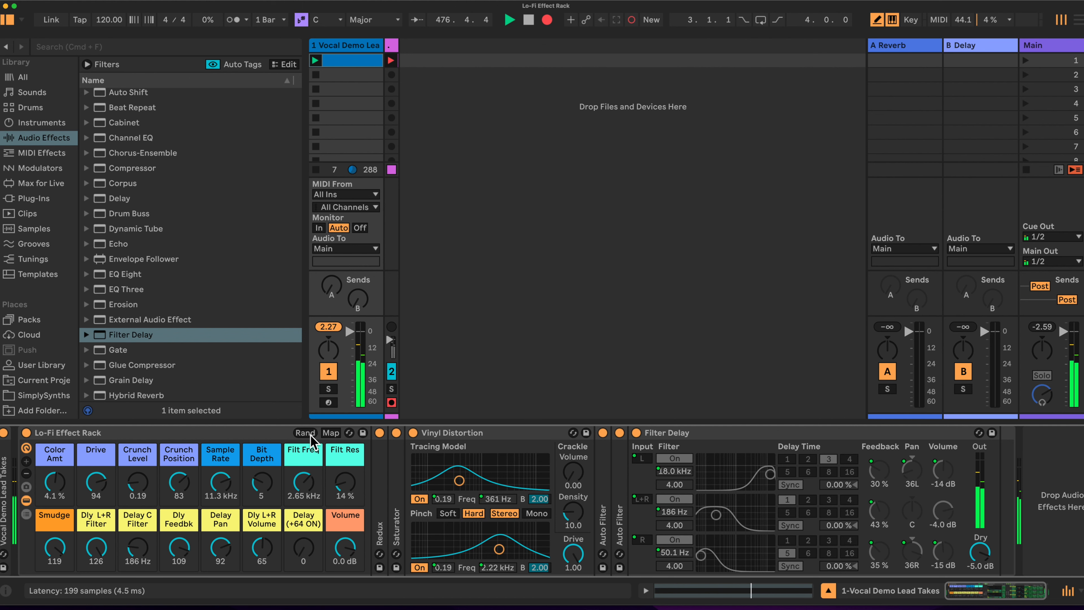
right_click(344, 548)
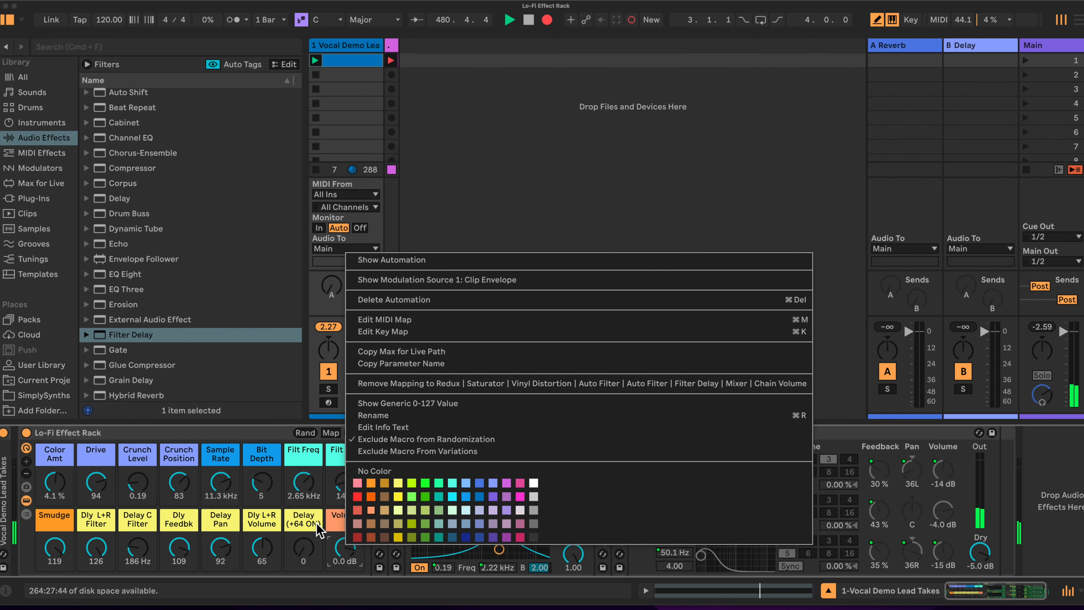
left_click(303, 521)
right_click(305, 524)
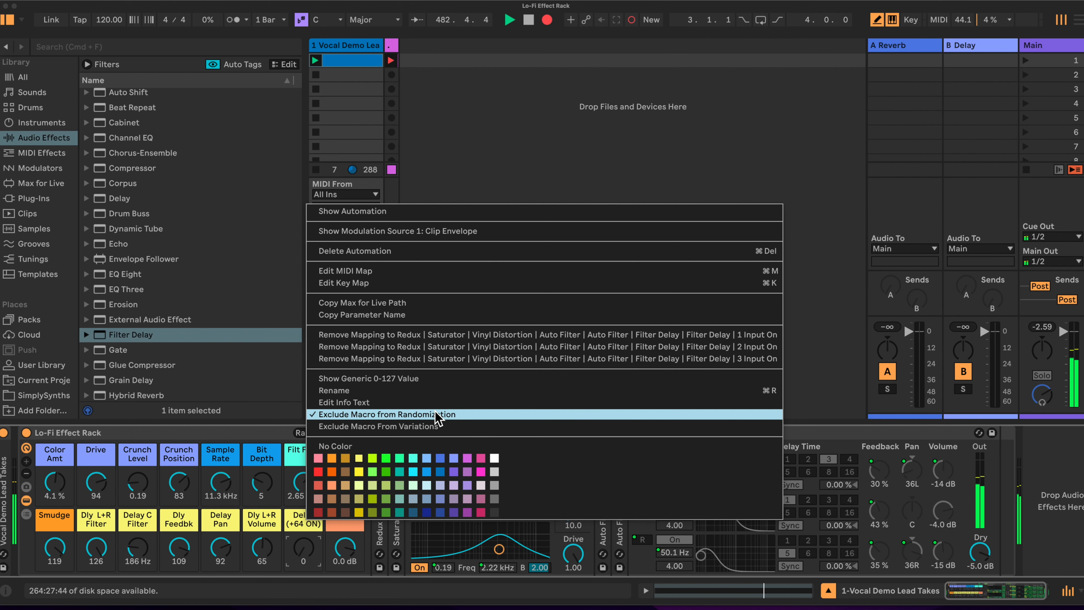
left_click(306, 522)
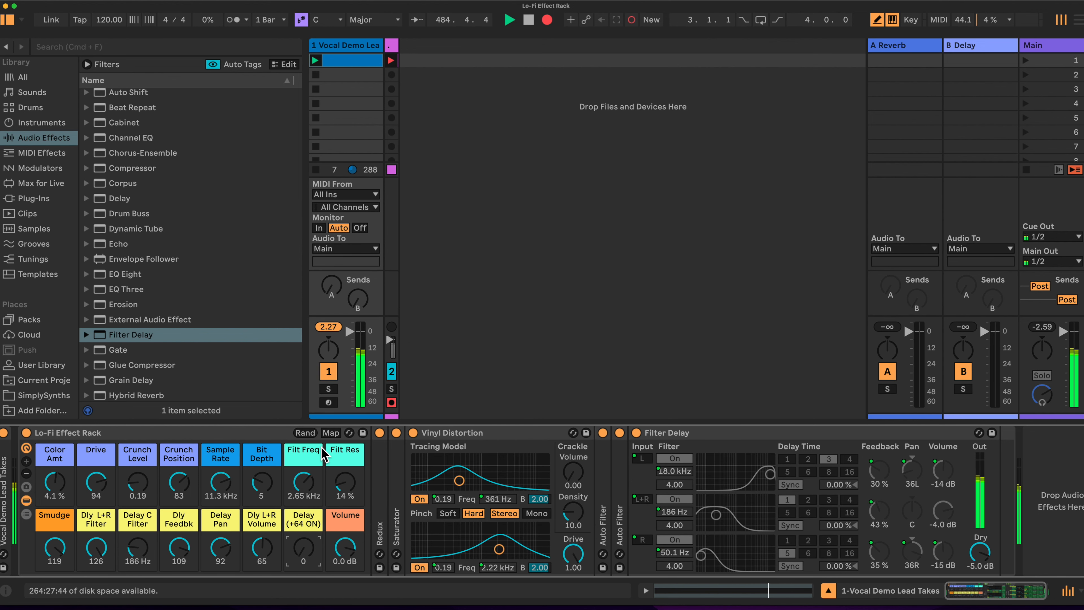
Step: Randomize the macros again, then adjust Bit Depth to 10, Sample Rate to 18.7 kHz, Filt Freq to 1.64 kHz and Filt Res to about 17%
left_click(305, 433)
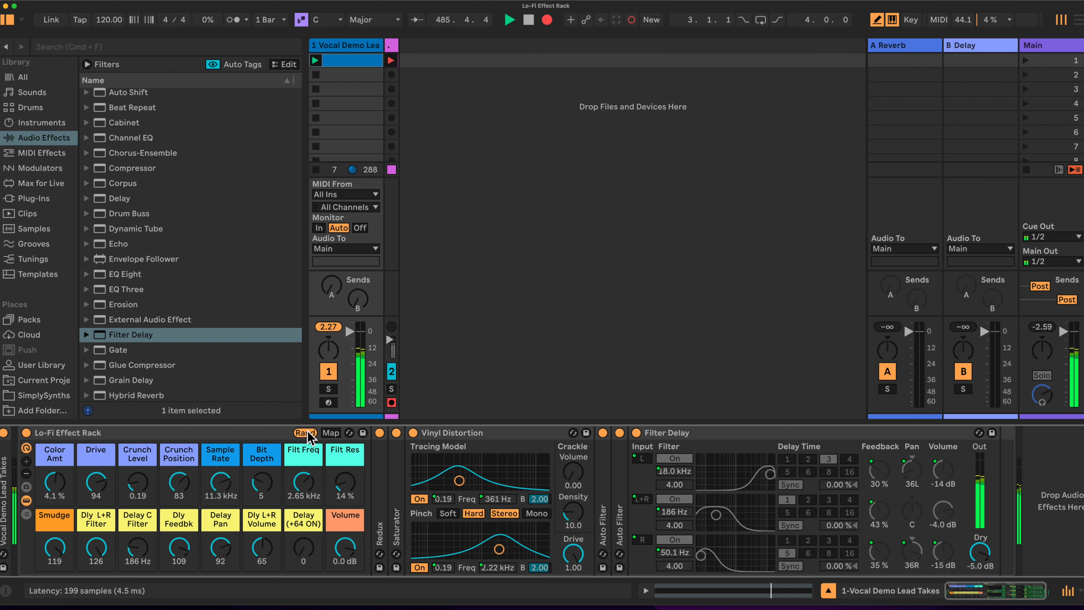
left_click_drag(262, 484, 220, 451)
left_click_drag(301, 486, 300, 494)
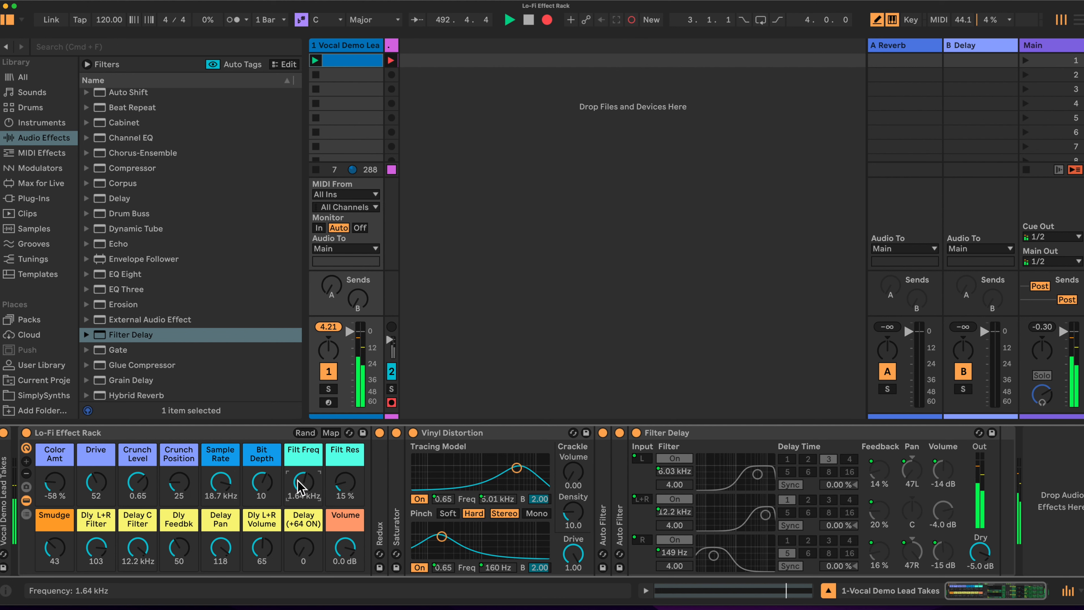
left_click(343, 484)
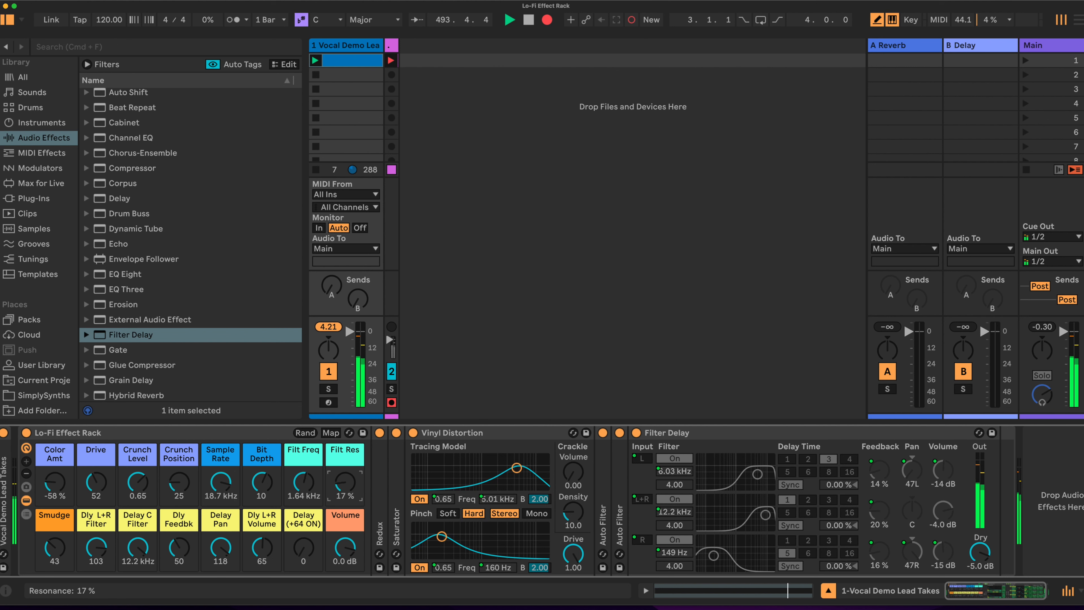